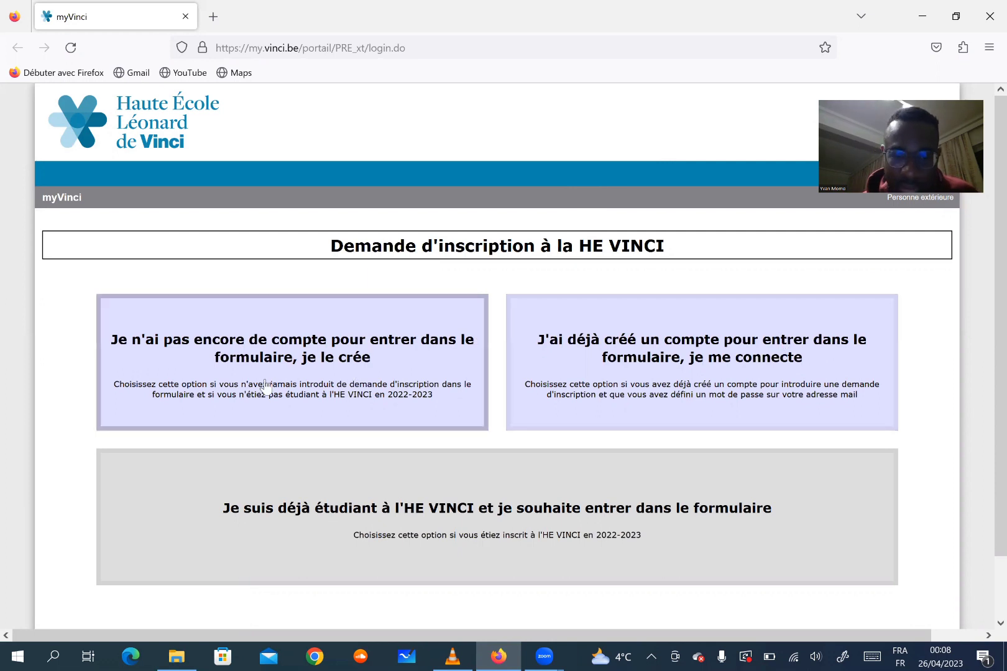
Step: Choose the 'Je n'ai pas encore de compte… je le crée' card to start a new account
left_click(244, 353)
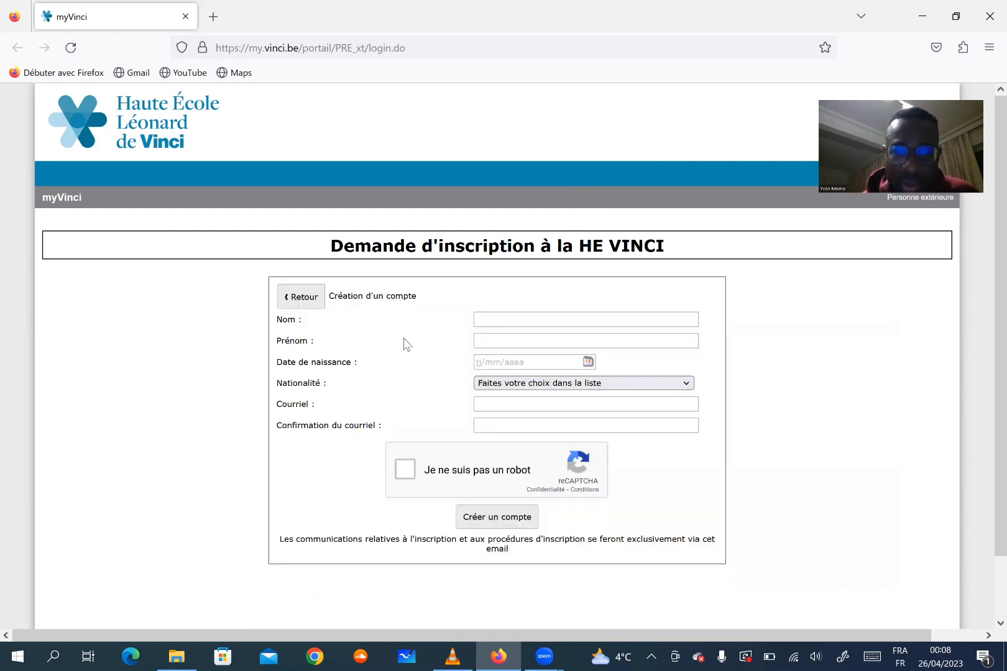
Step: Enter the applicant's surname and first name, and set the birth date to 01/12/2000
left_click(501, 322)
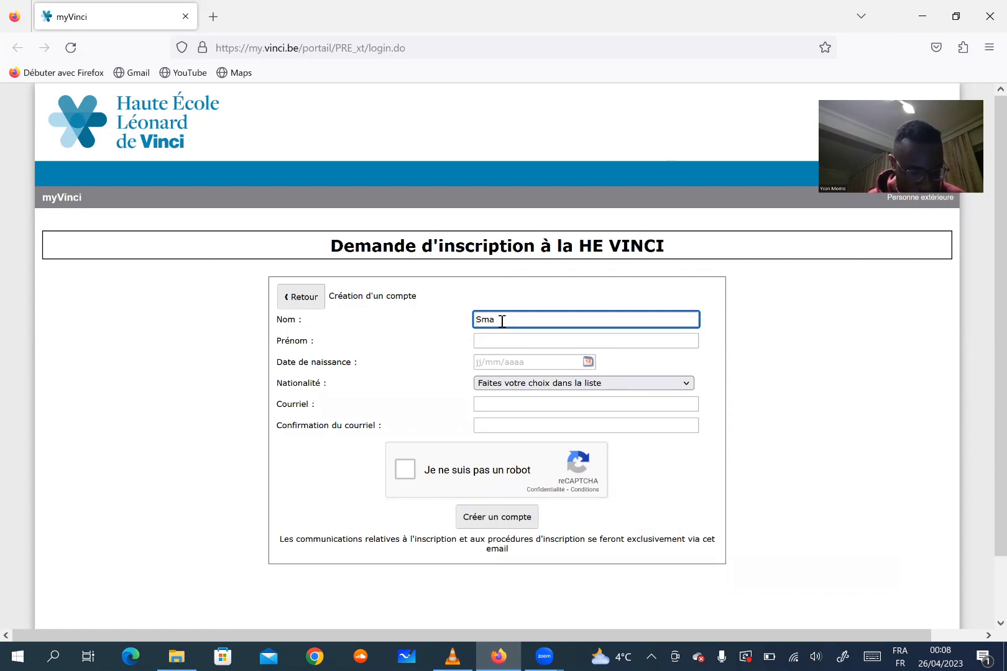
left_click(496, 342)
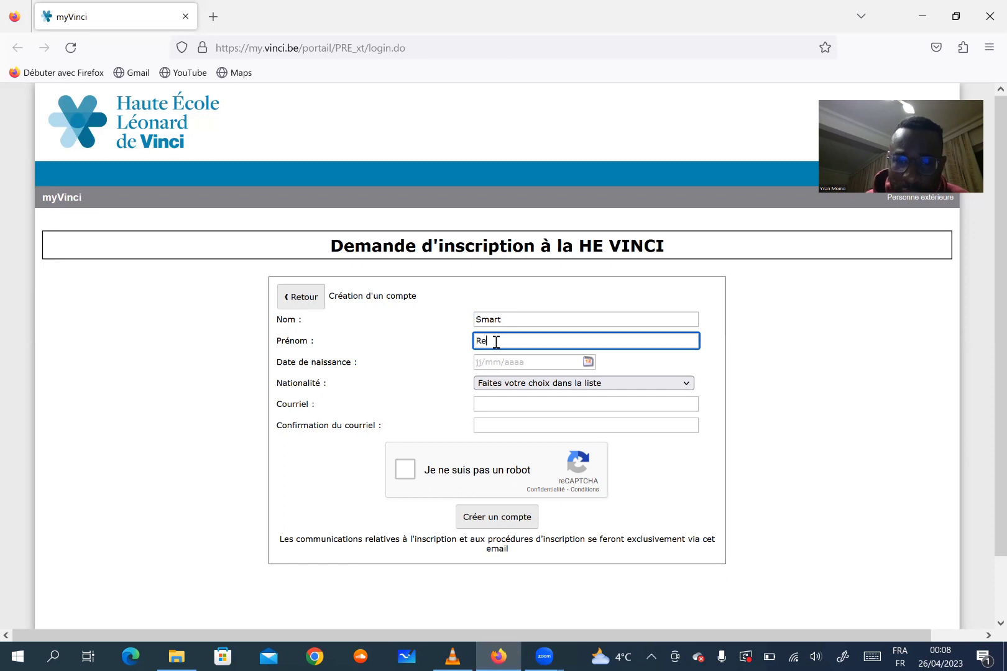
type("Re")
left_click(502, 362)
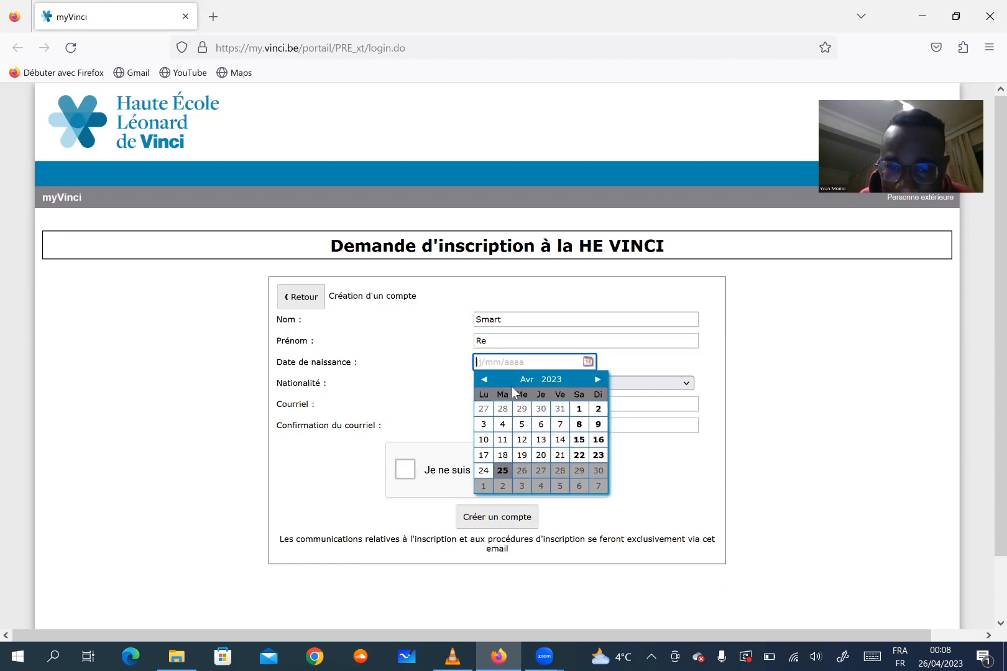
left_click(484, 379)
left_click(484, 379)
left_click(484, 379)
left_click(484, 379)
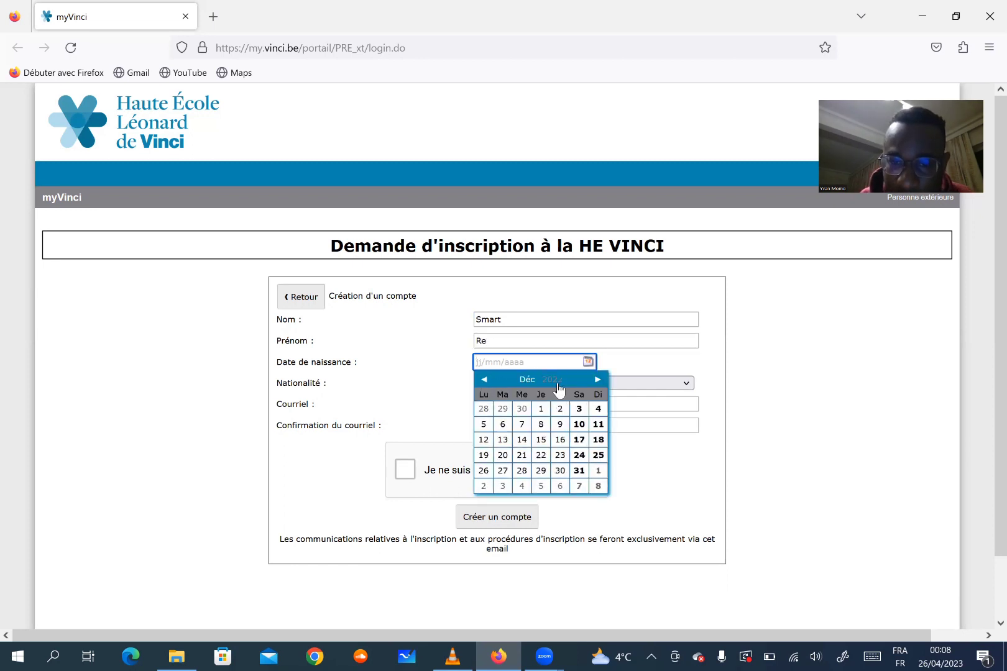
left_click(570, 385)
scroll(575, 156, "up", 4)
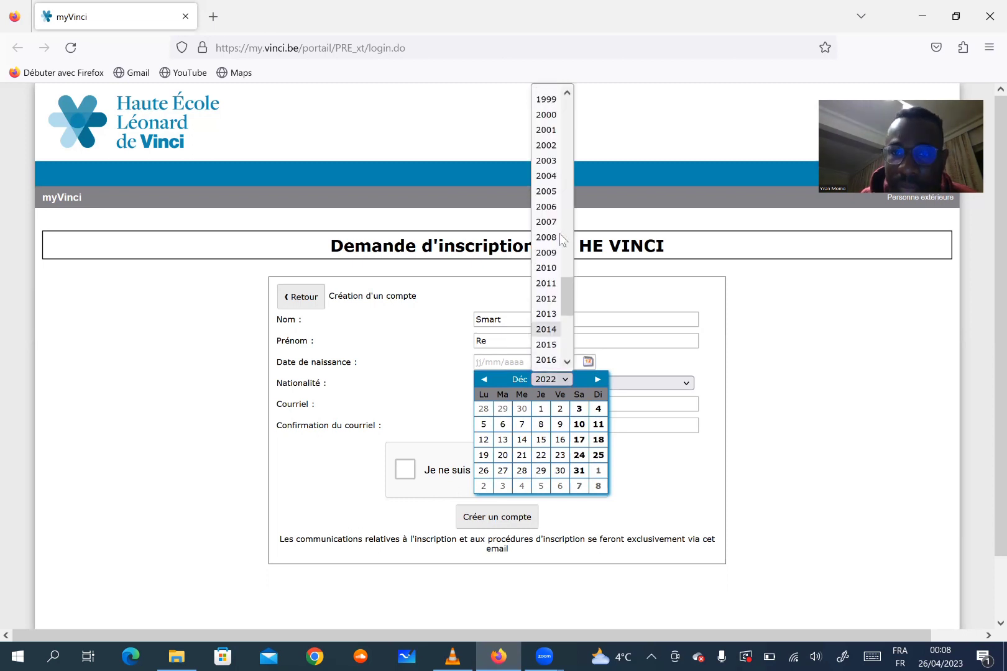
left_click(552, 207)
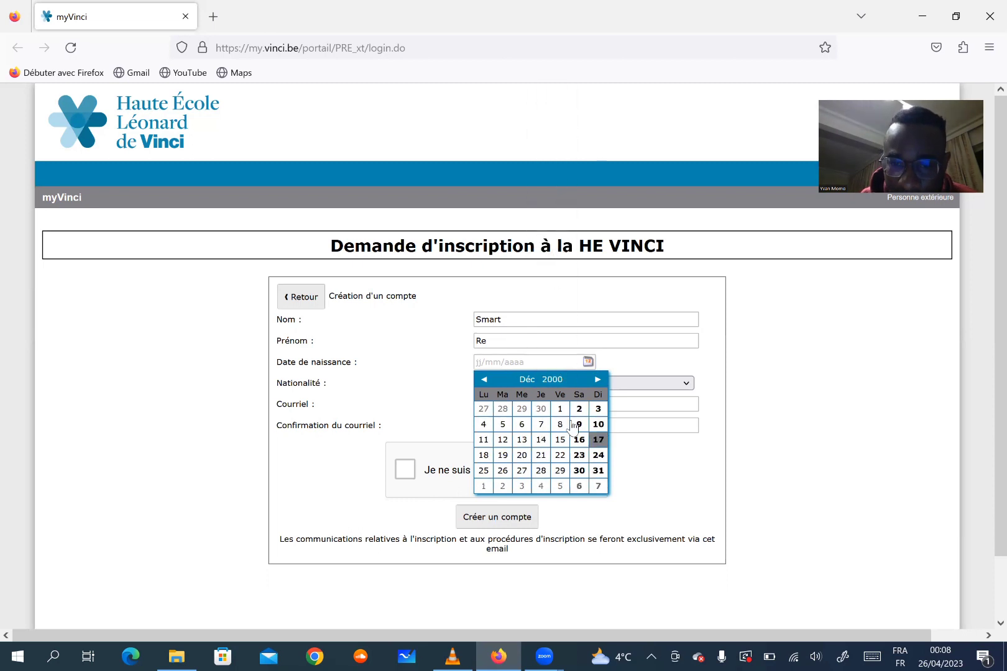
left_click(560, 408)
Step: Fill in the applicant's e-mail address in both Courriel fields
left_click(535, 405)
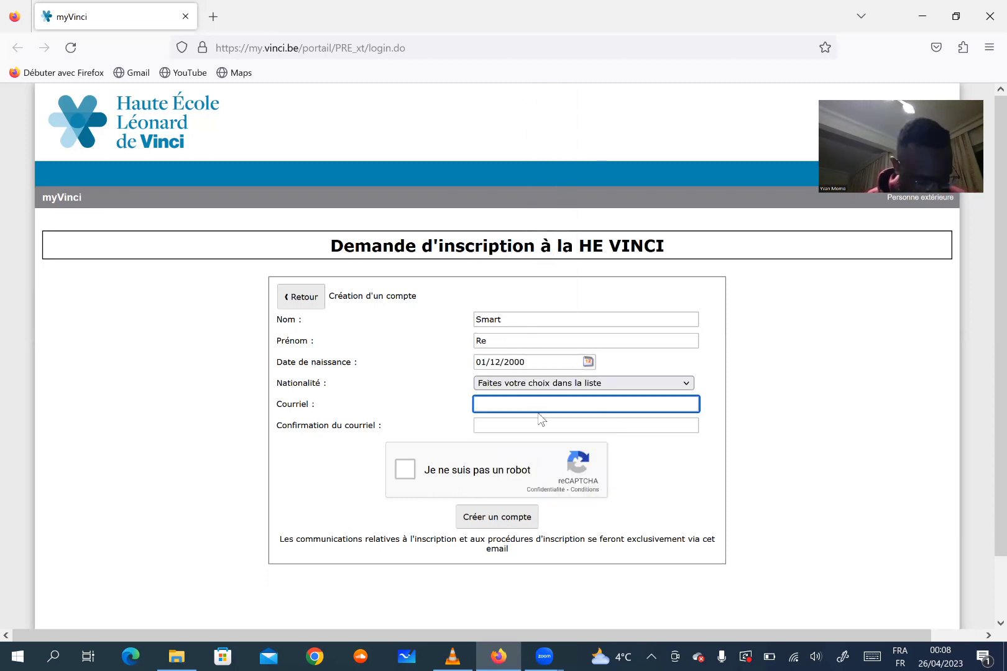
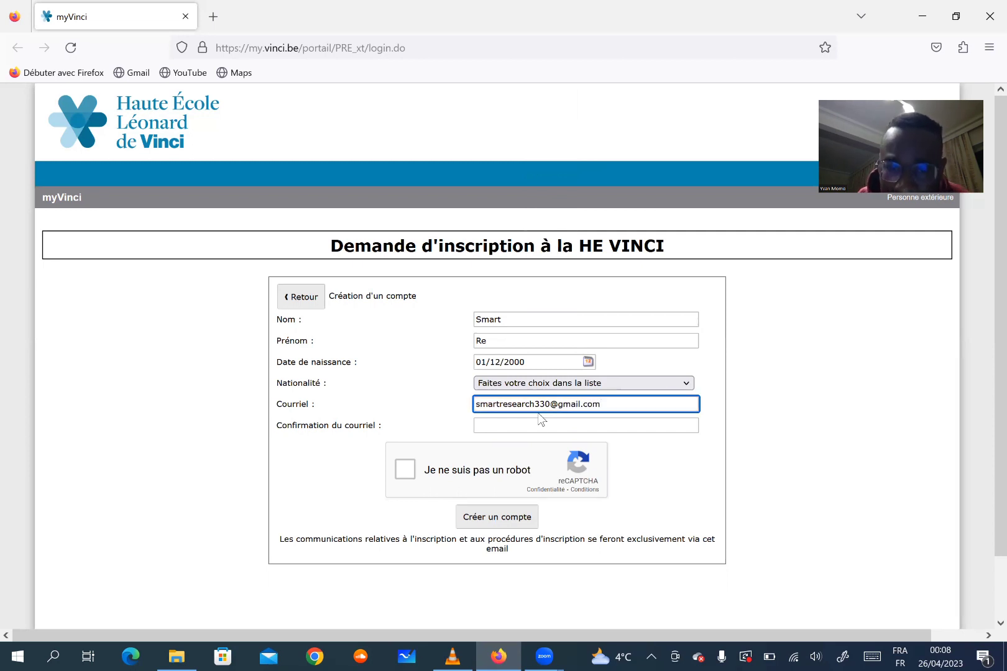
left_click(514, 424)
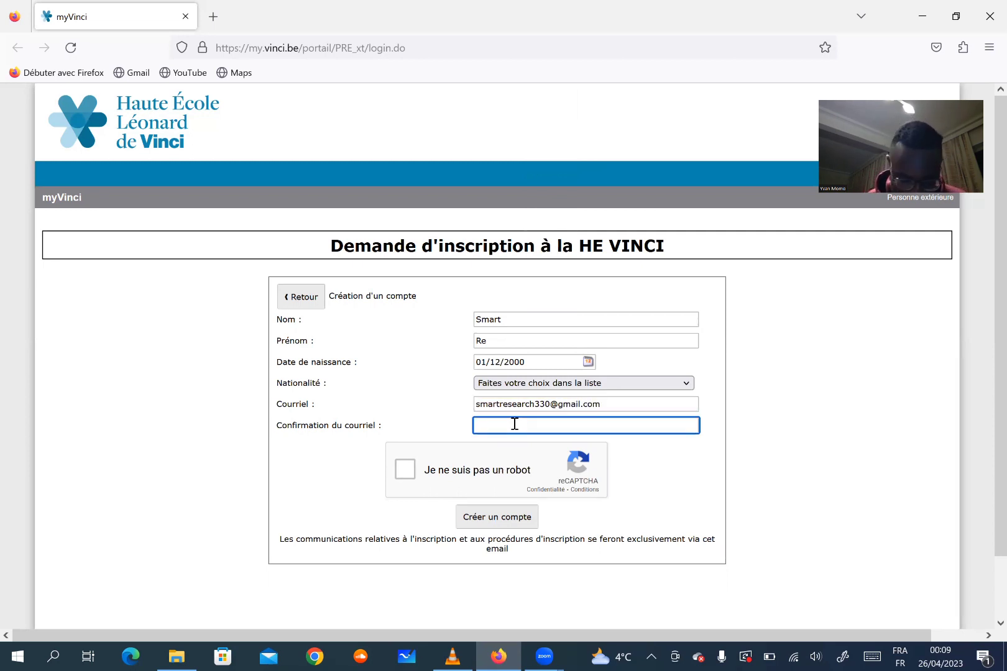
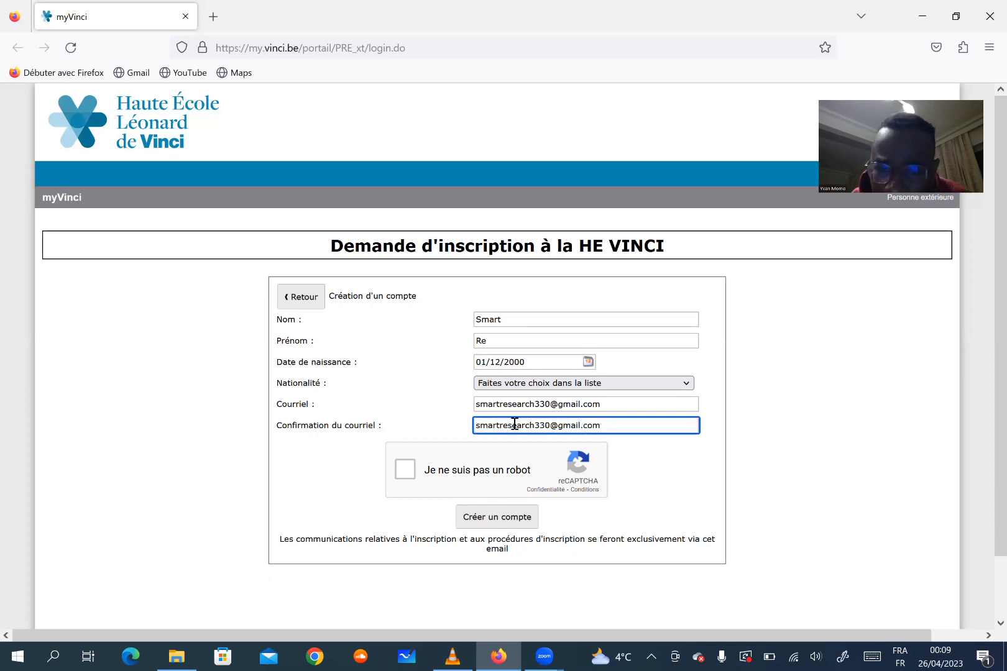
Step: Pass the reCAPTCHA, set nationality to Cameroun and submit with Créer un compte
left_click(405, 469)
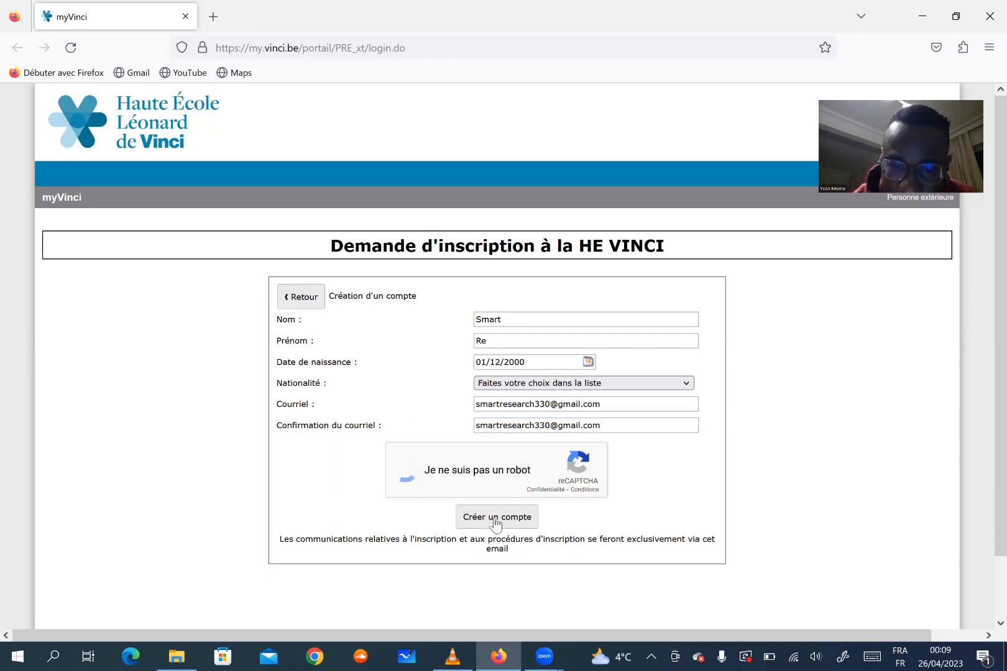
left_click(496, 520)
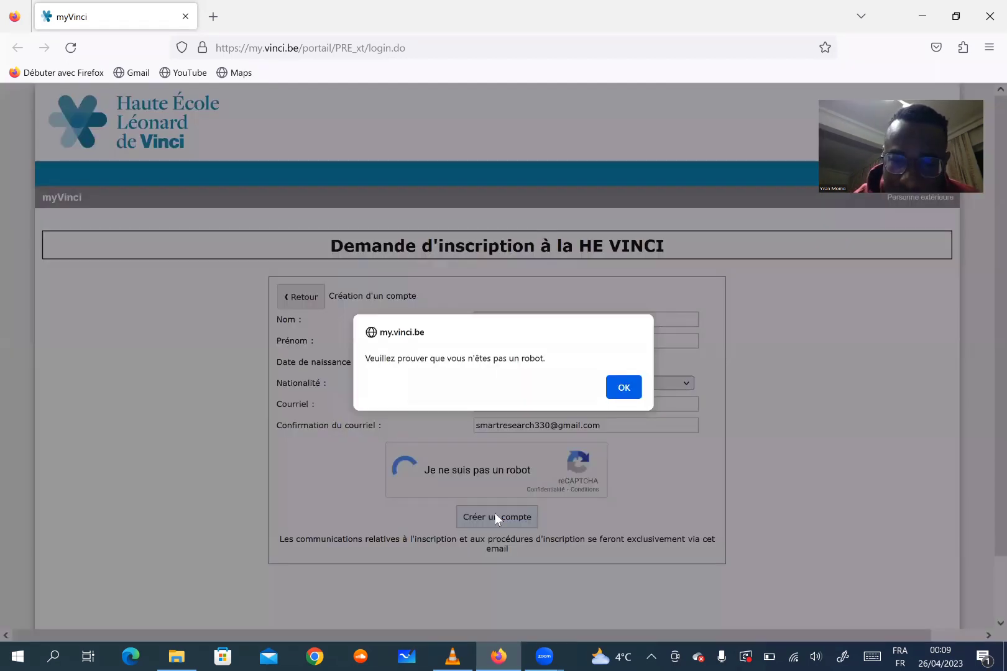
left_click(631, 390)
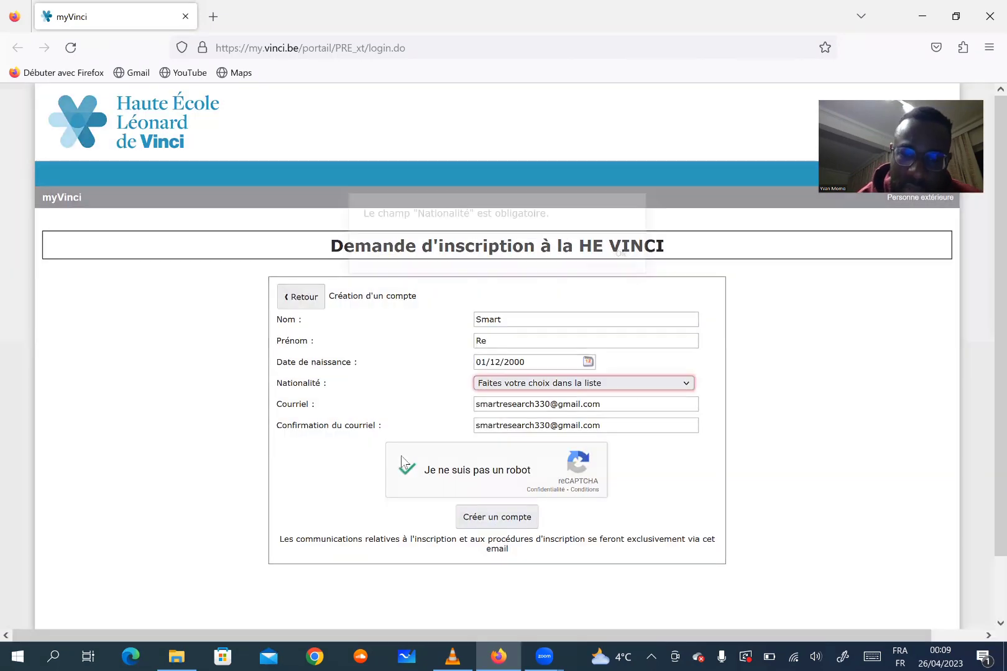
left_click(604, 253)
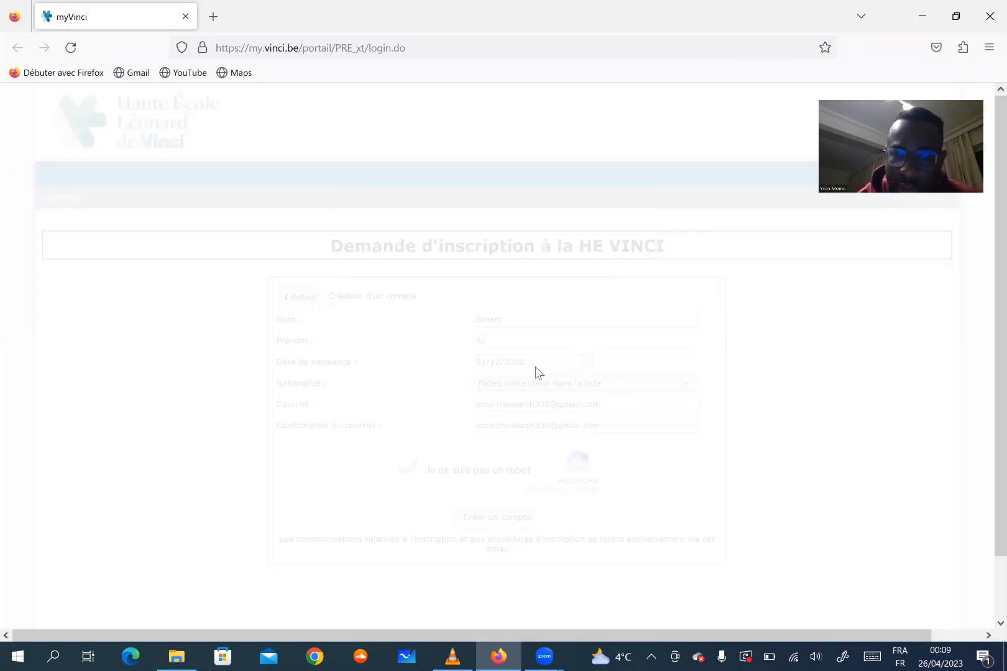
left_click(670, 381)
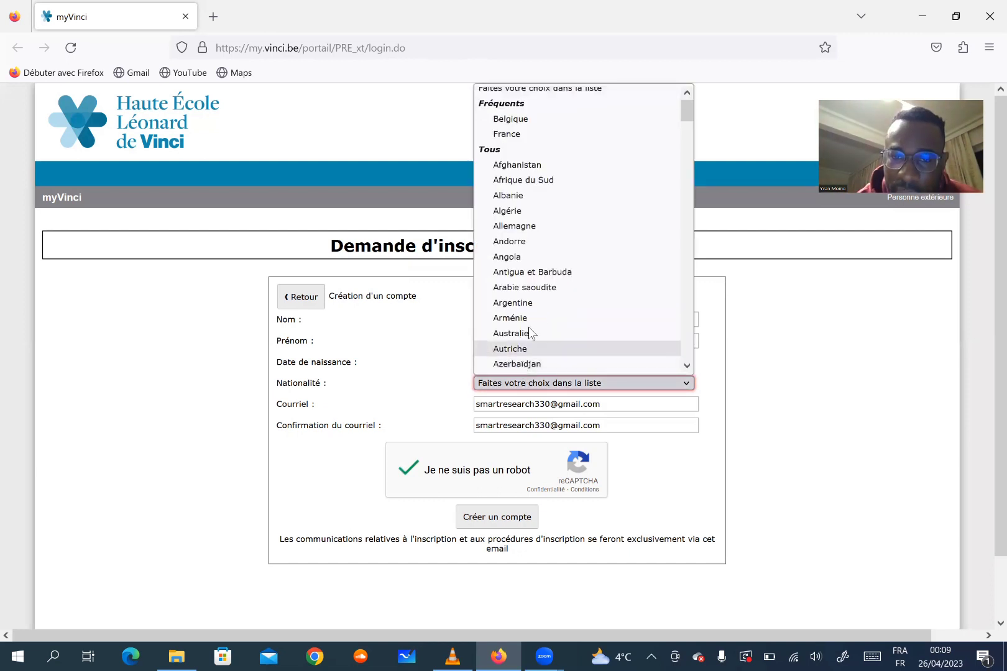
scroll(536, 317, "down", 15)
scroll(535, 316, "up", 6)
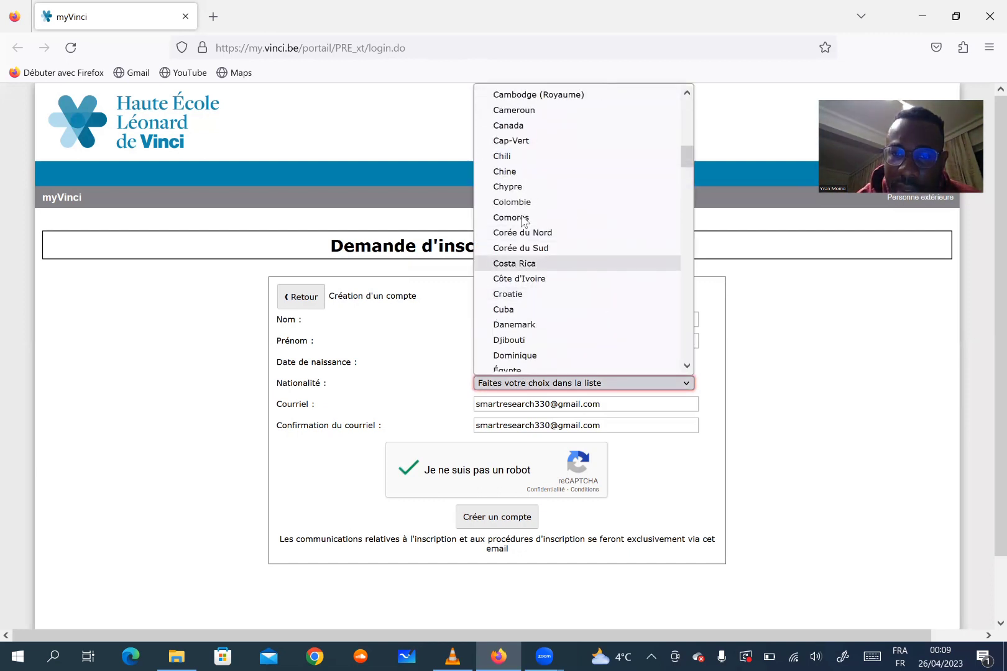
left_click(513, 110)
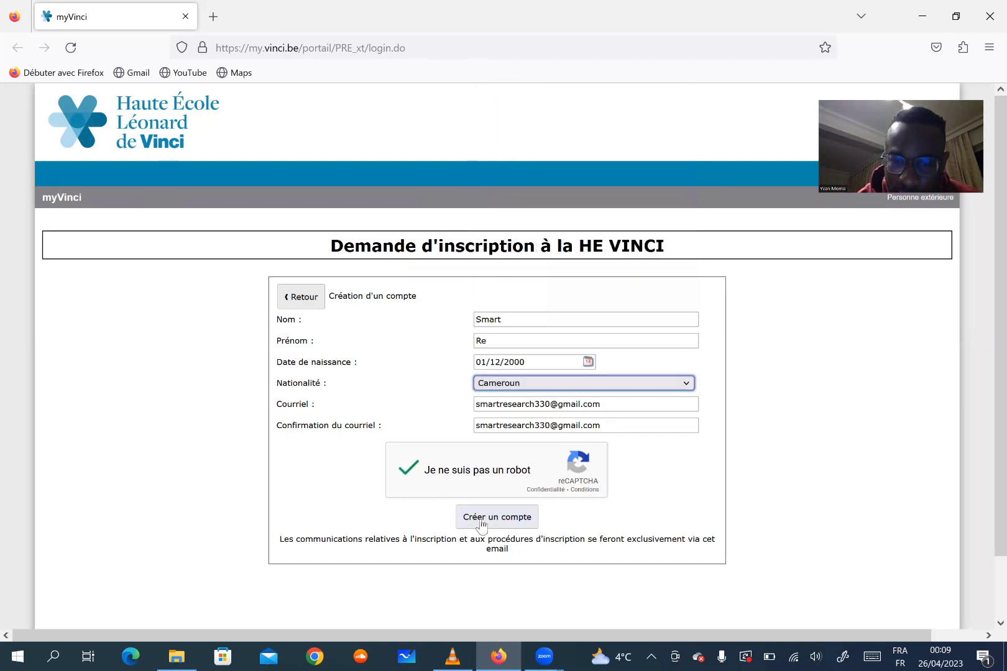
left_click(482, 518)
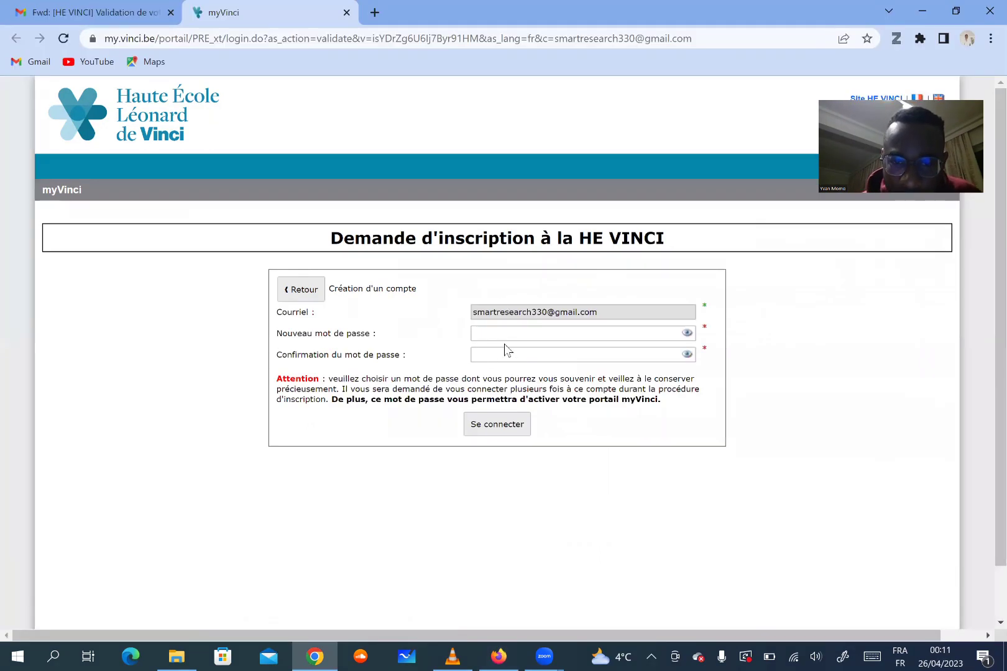
Step: Type the account password in both password fields and sign in with Se connecter
left_click(509, 338)
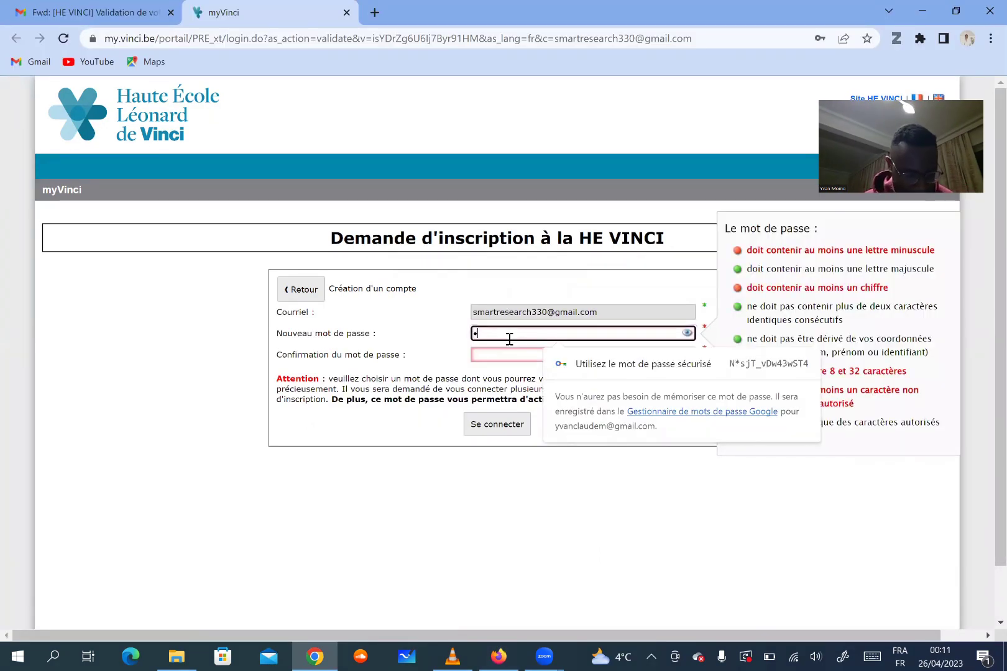
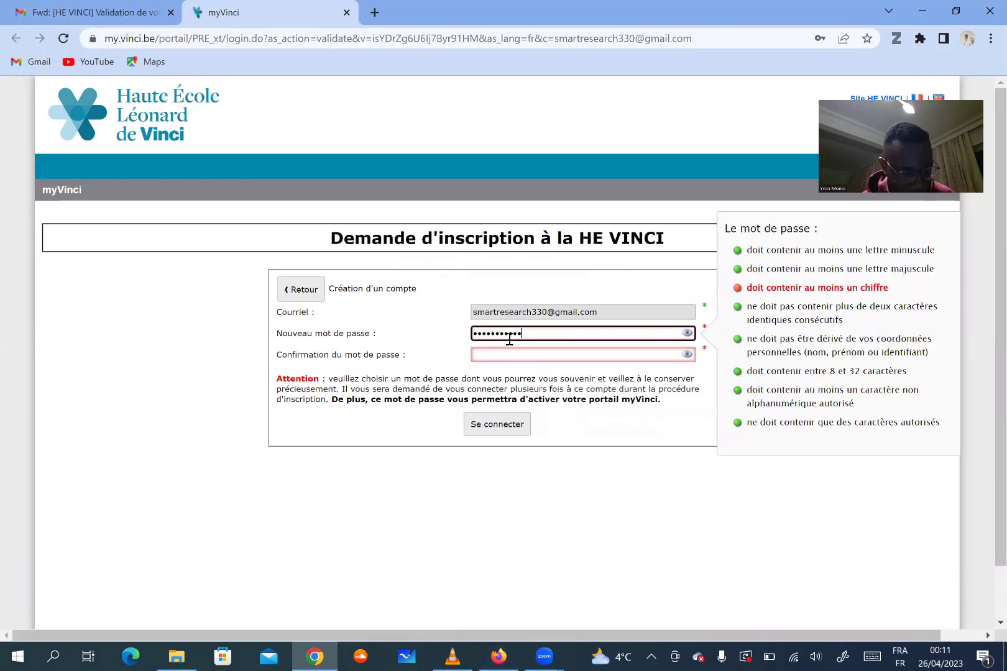
left_click(524, 359)
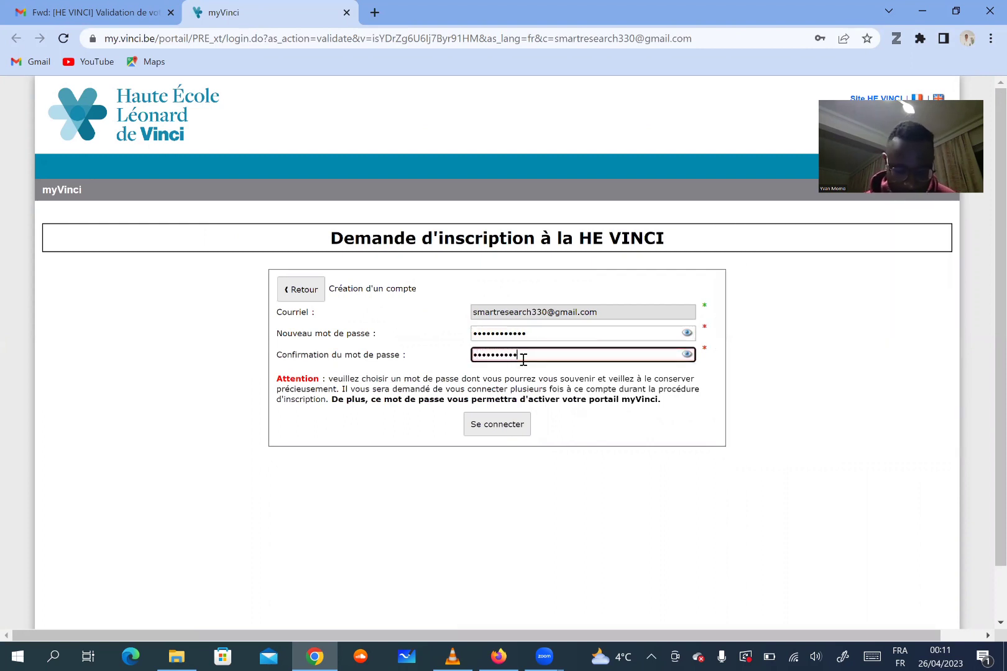
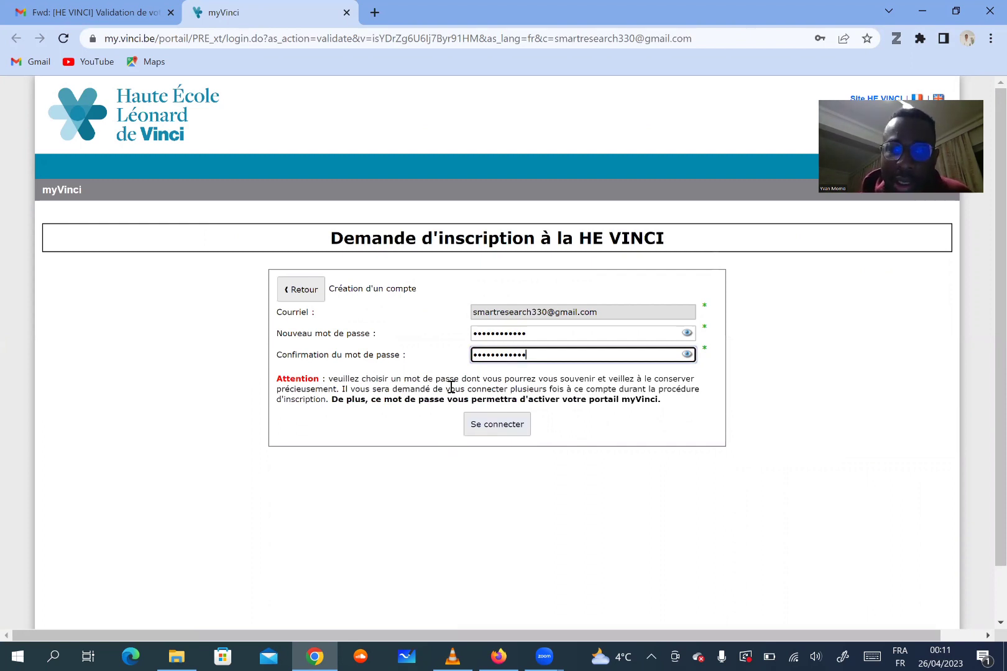
left_click(505, 428)
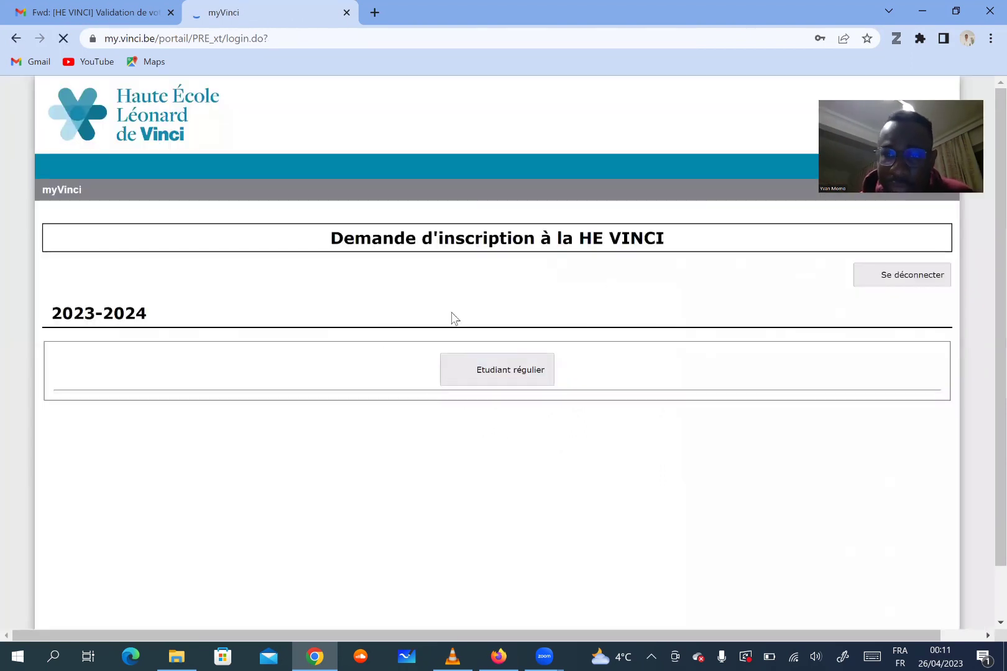
Step: Dismiss the browser's password bubble and create an 'Etudiant régulier' enrolment dossier
left_click(764, 256)
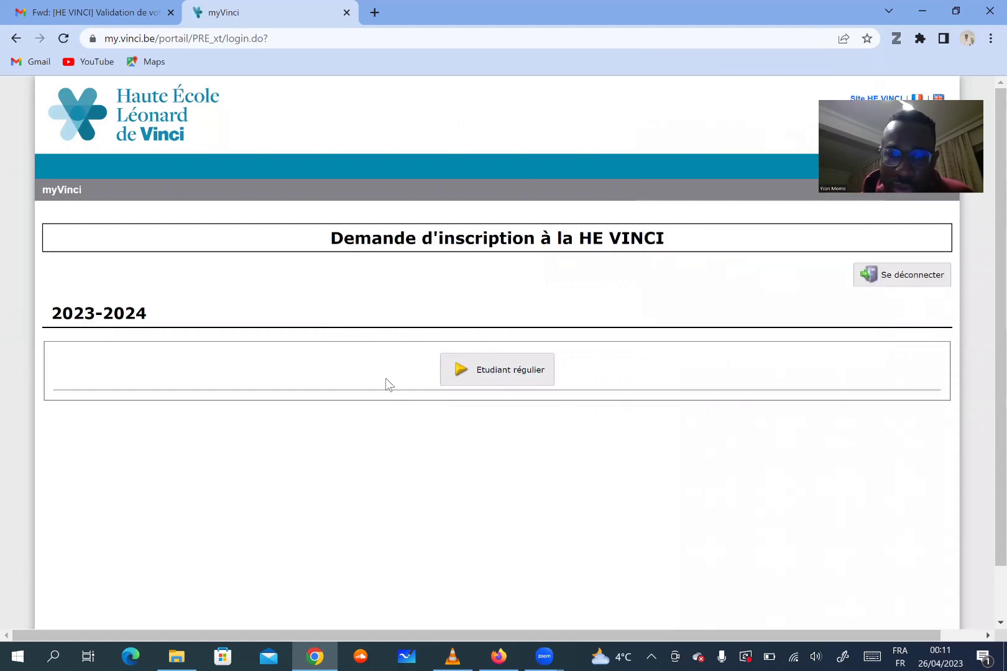
left_click(519, 373)
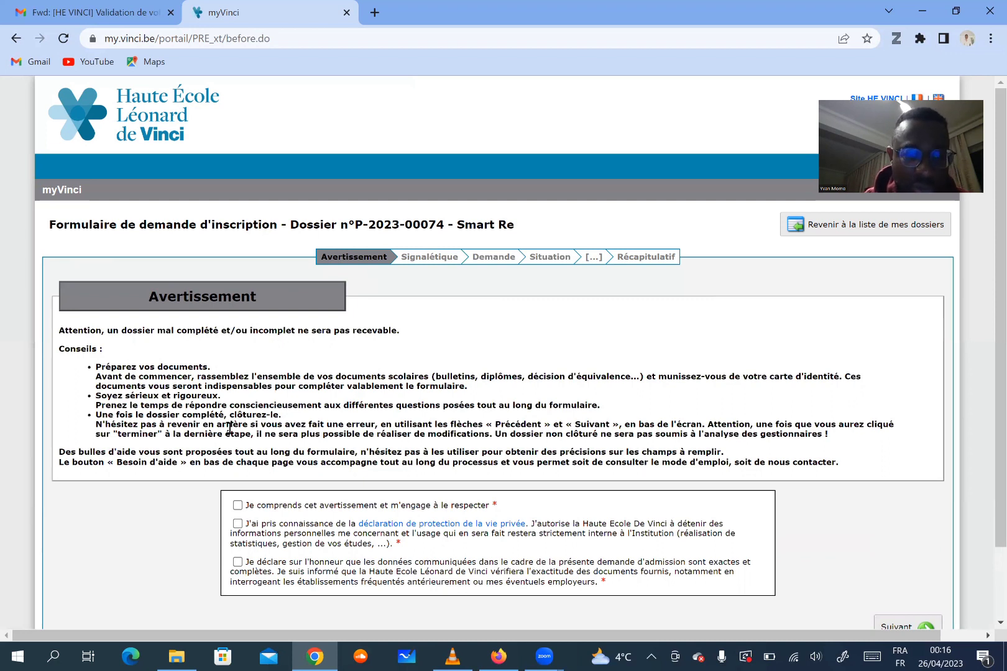
Step: Accept the three Avertissement declarations and continue to the Signalétique step
left_click(238, 504)
left_click(238, 523)
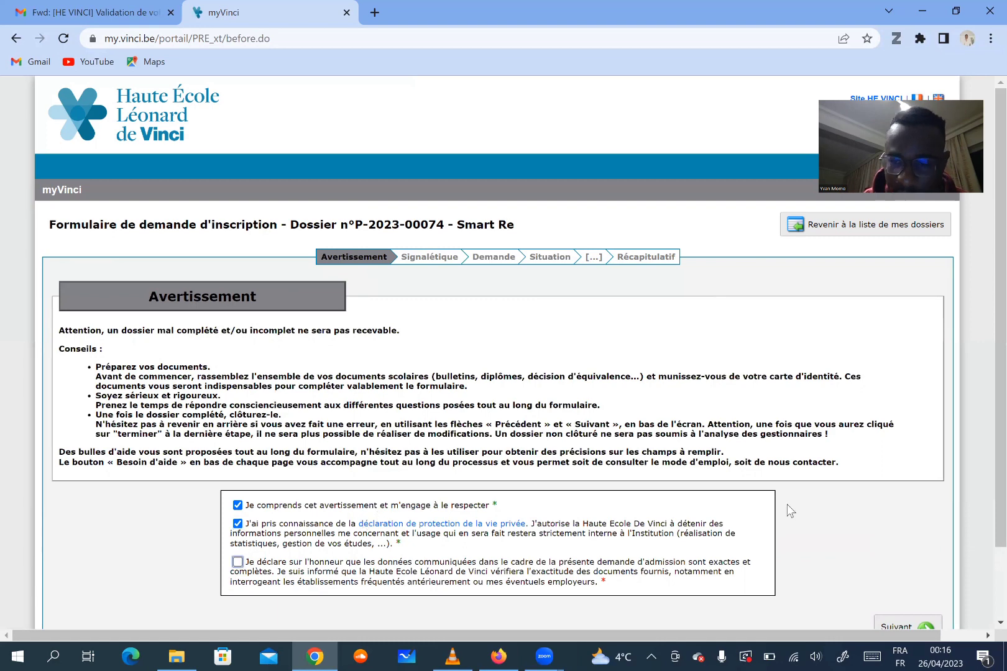
key("Tab")
key("Tab")
key("space")
scroll(890, 550, "down", 2)
left_click(889, 549)
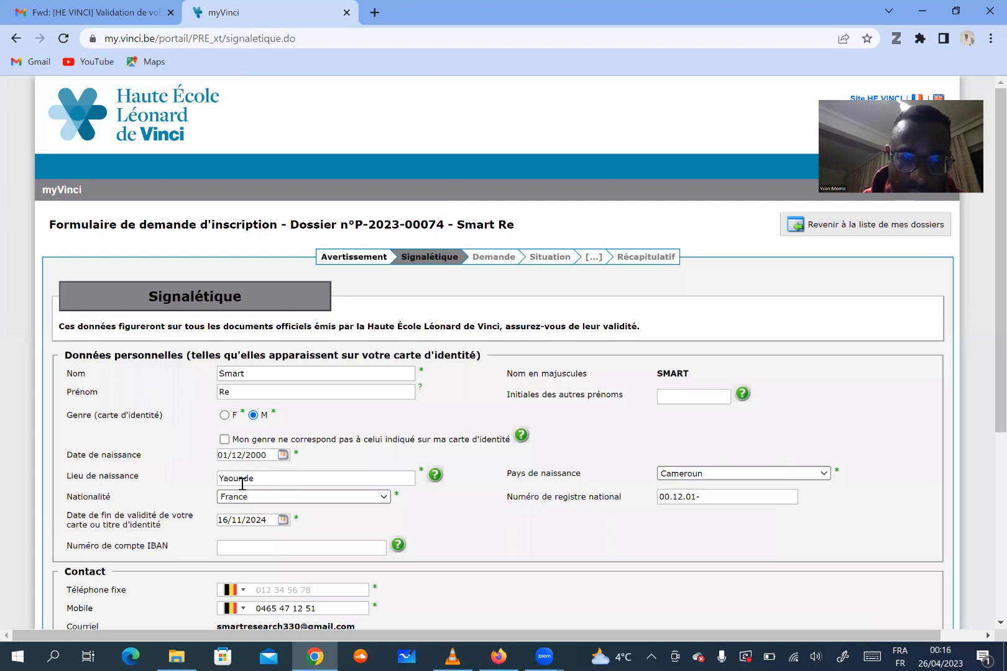
Step: Set the Nationalité dropdown on Signalétique to Cameroun
left_click_drag(233, 478, 385, 491)
key("Right")
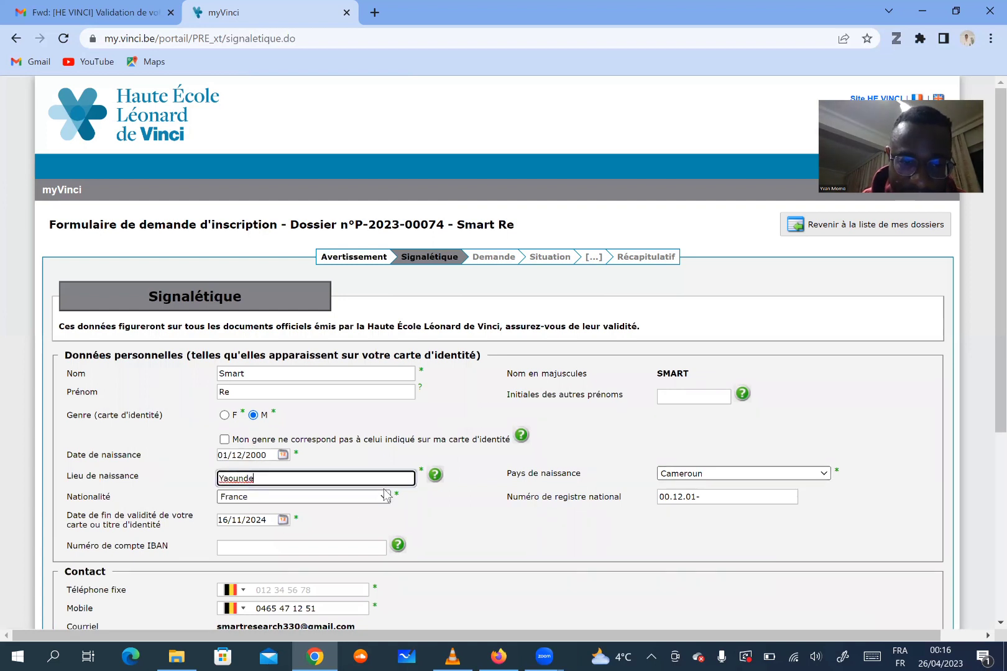
left_click(384, 497)
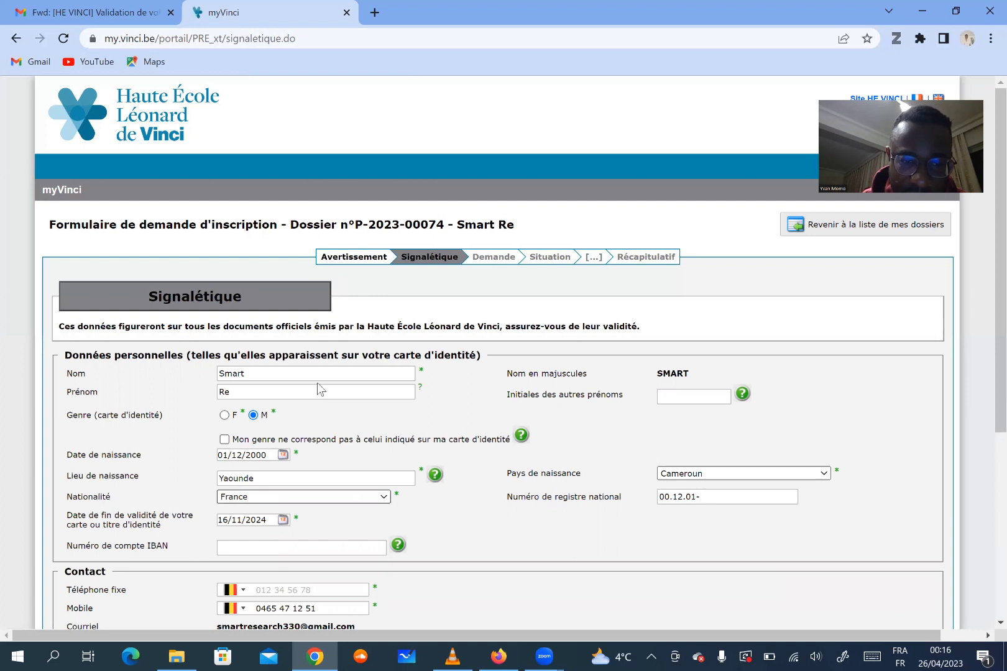
scroll(317, 391, "up", 10)
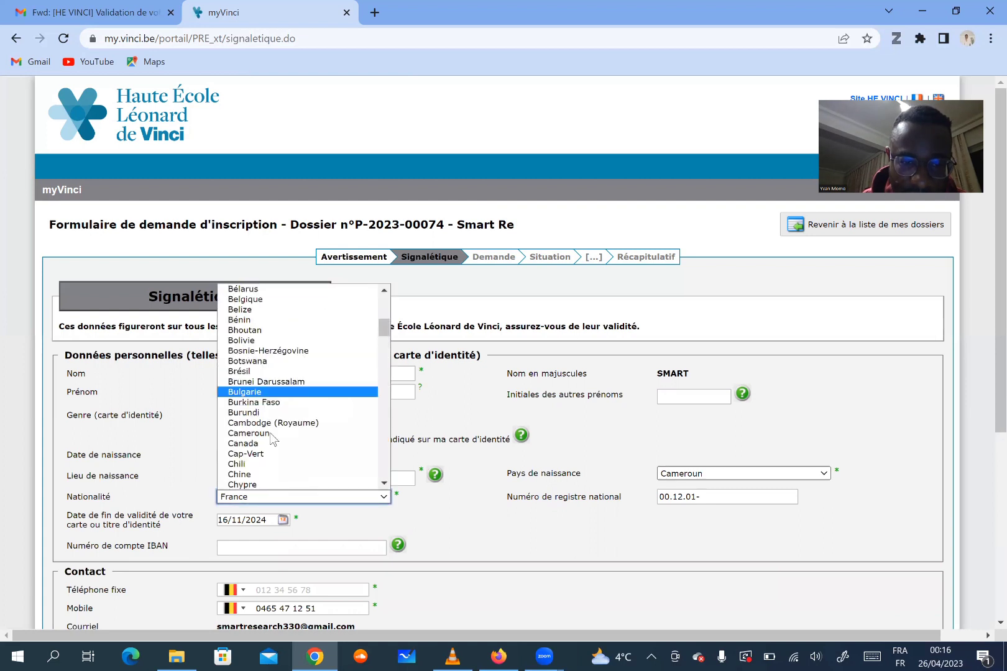
left_click(377, 501)
left_click(376, 501)
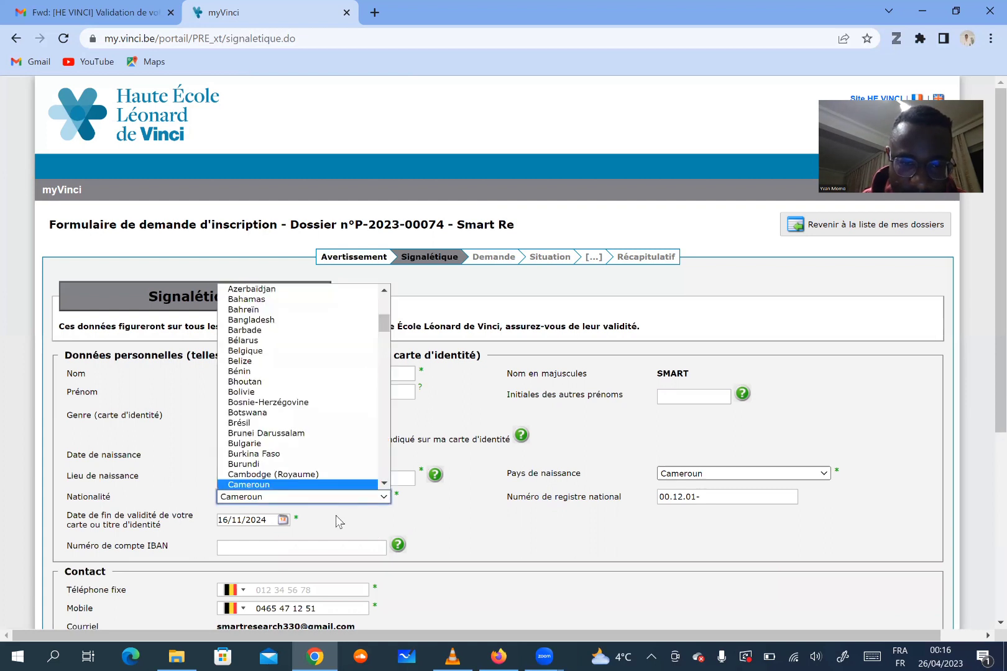
left_click(332, 514)
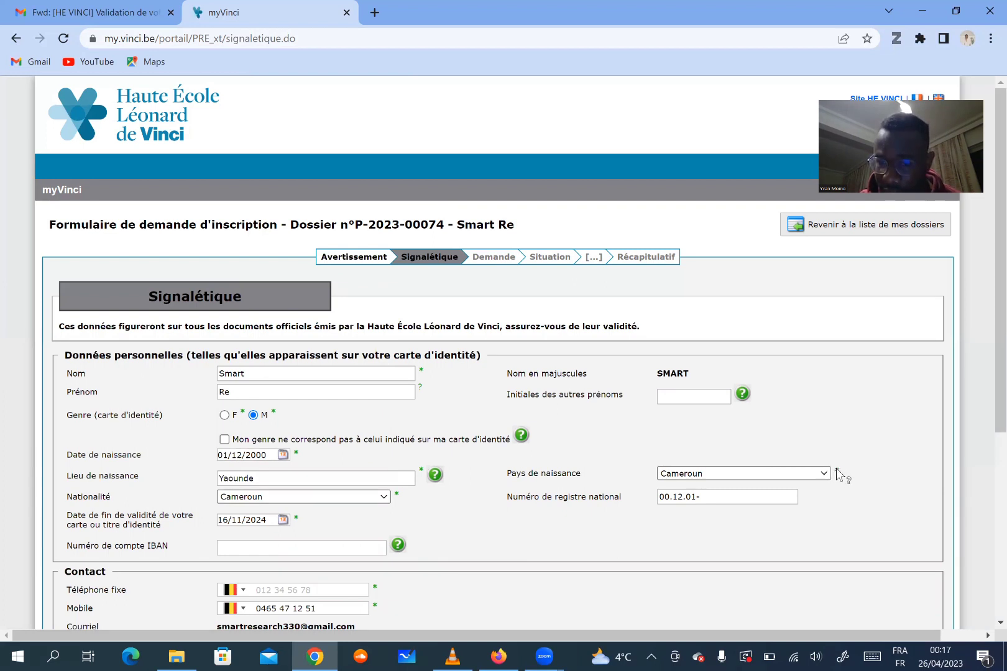
Step: Review the emergency contact and civil status details, then submit the Signalétique page
mouse_move(839, 474)
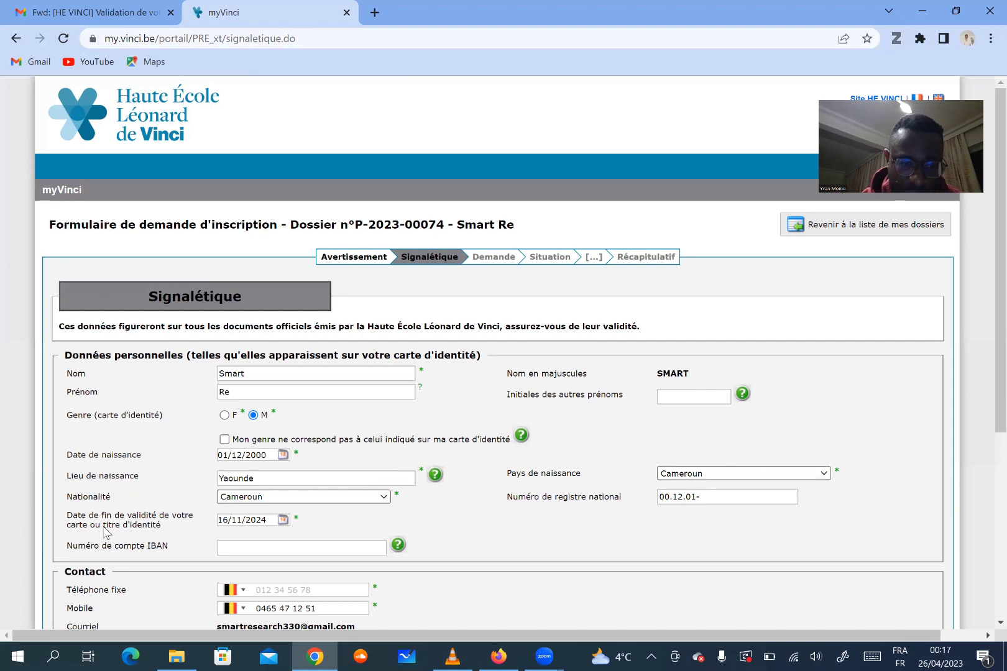
scroll(112, 540, "down", 1)
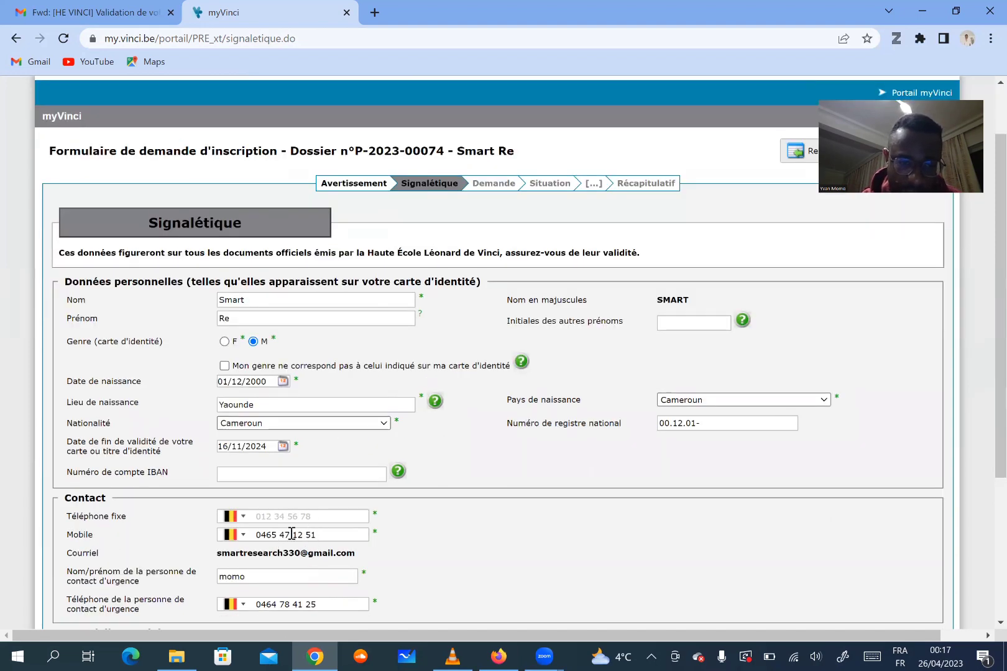
scroll(157, 515, "down", 1)
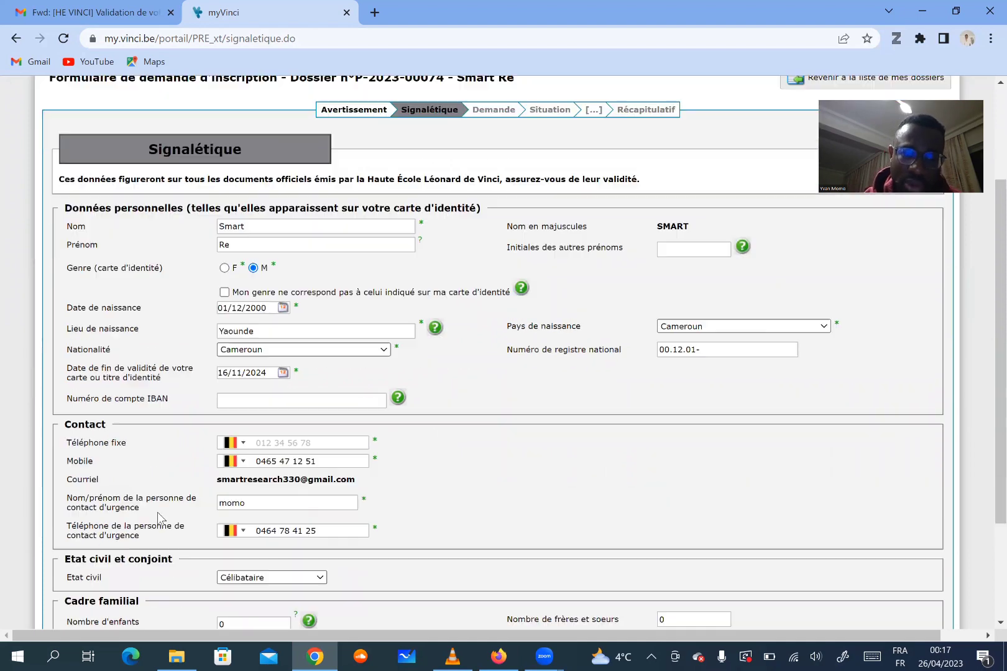
left_click(258, 505)
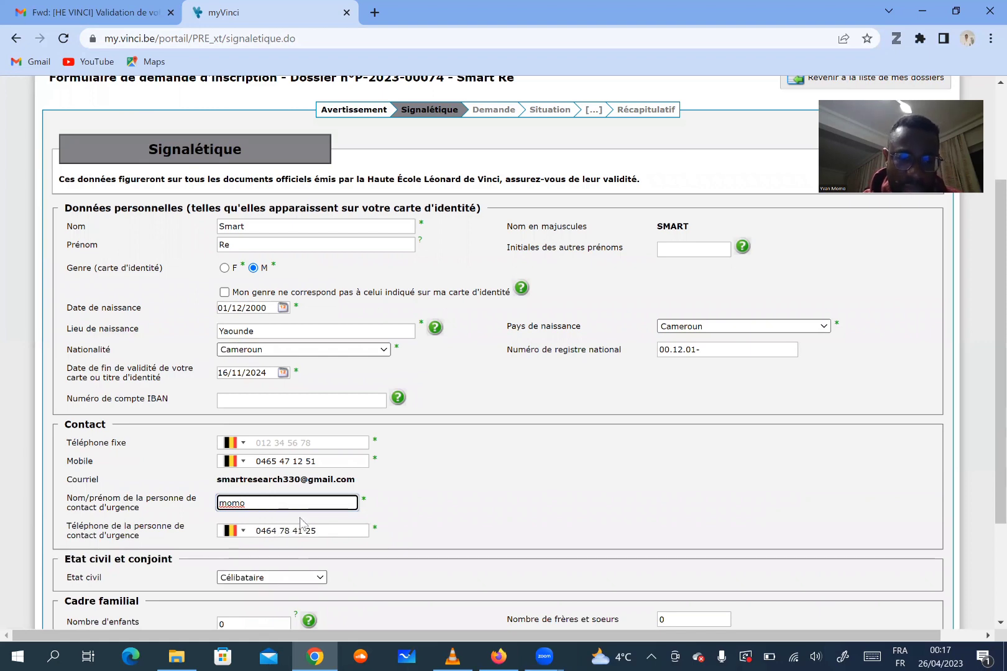
scroll(307, 528, "down", 1)
scroll(305, 519, "down", 1)
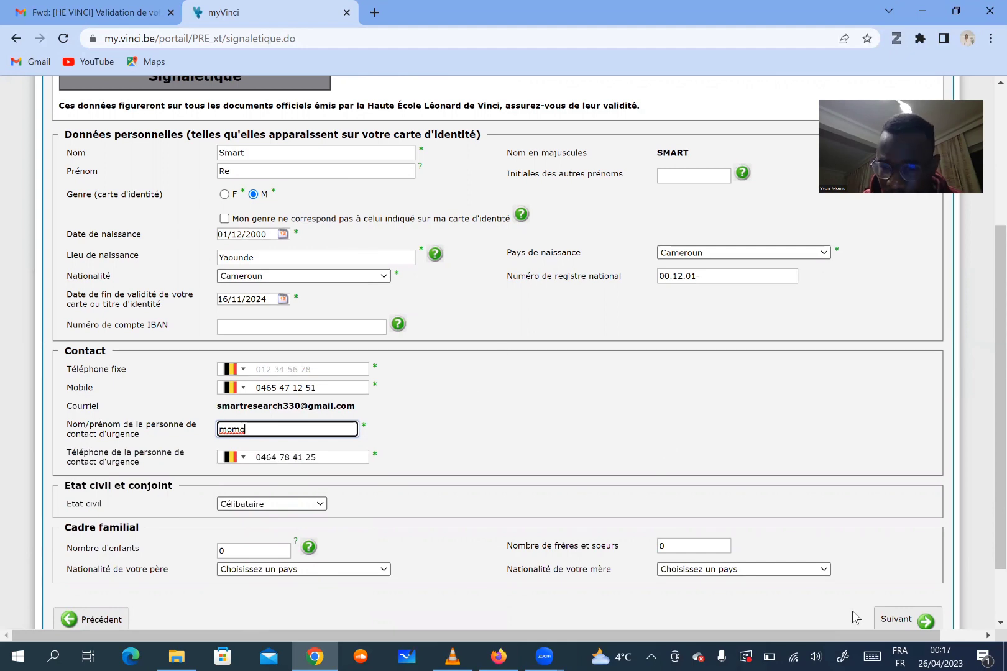
left_click(892, 620)
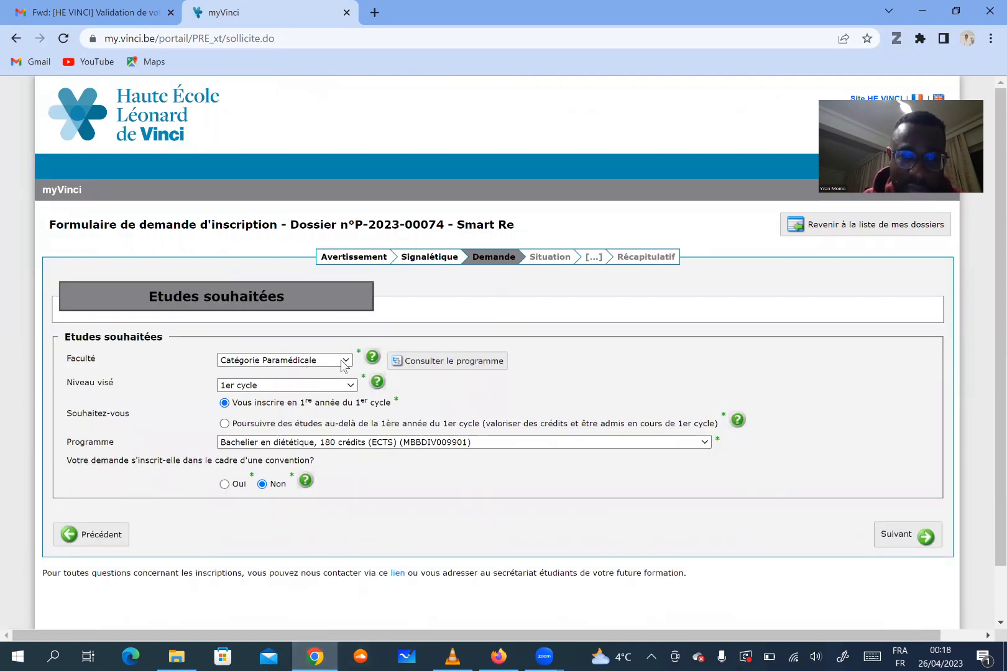
Step: Keep Catégorie Paramédicale, 1er cycle and Bachelier en diététique, then submit Etudes souhaitées
left_click(267, 360)
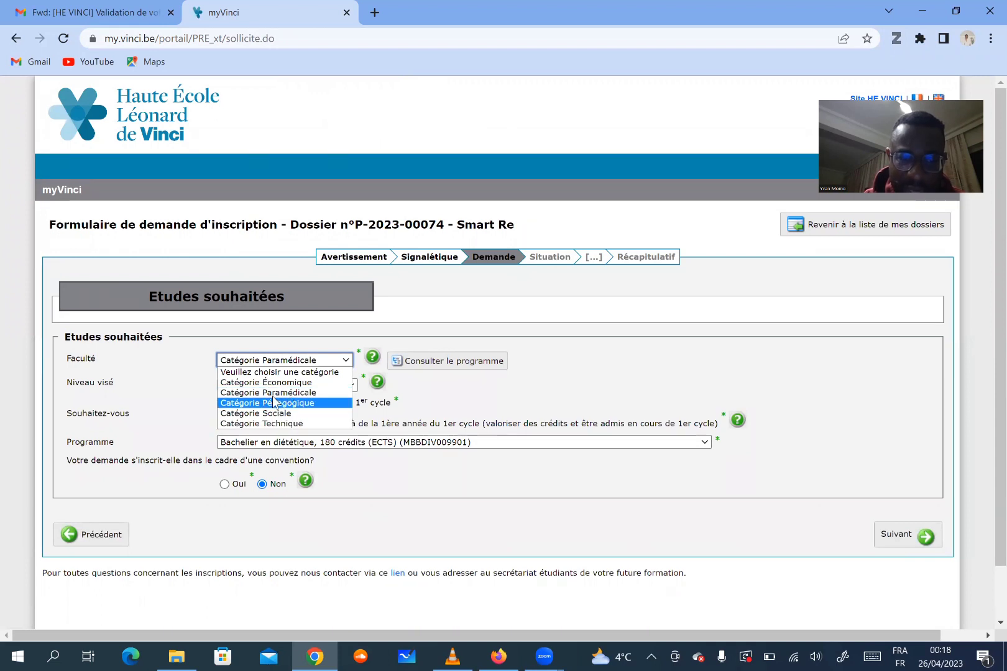
left_click(215, 314)
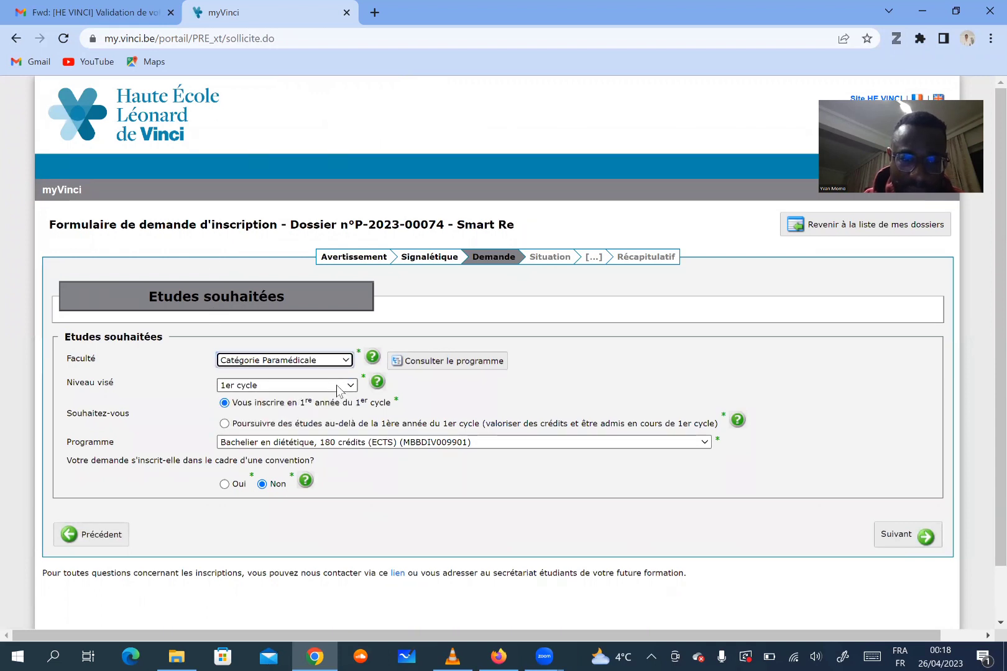
left_click(283, 386)
left_click(305, 445)
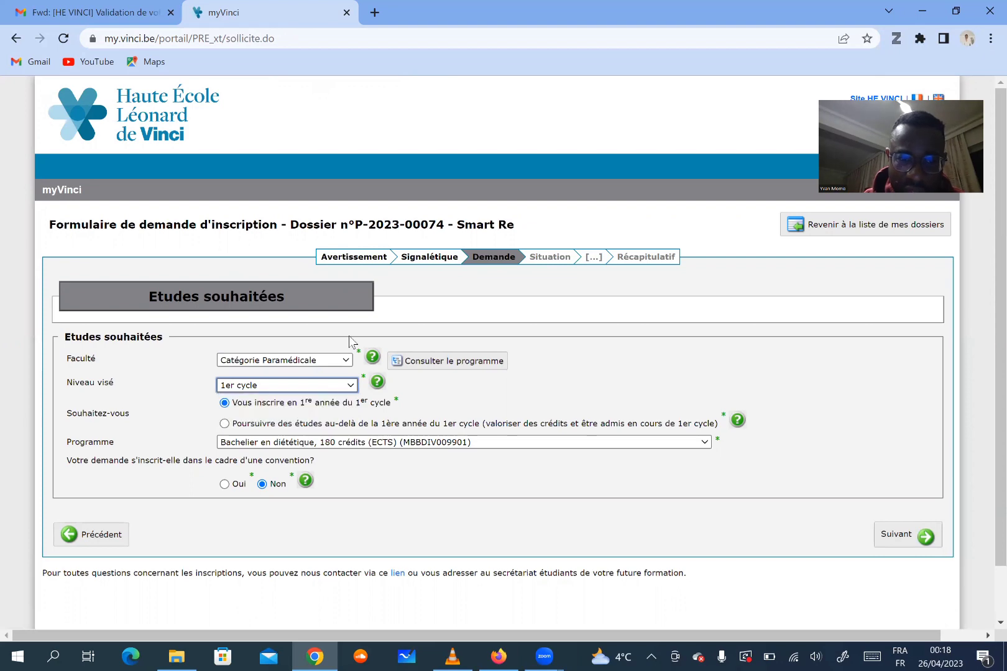
left_click(308, 442)
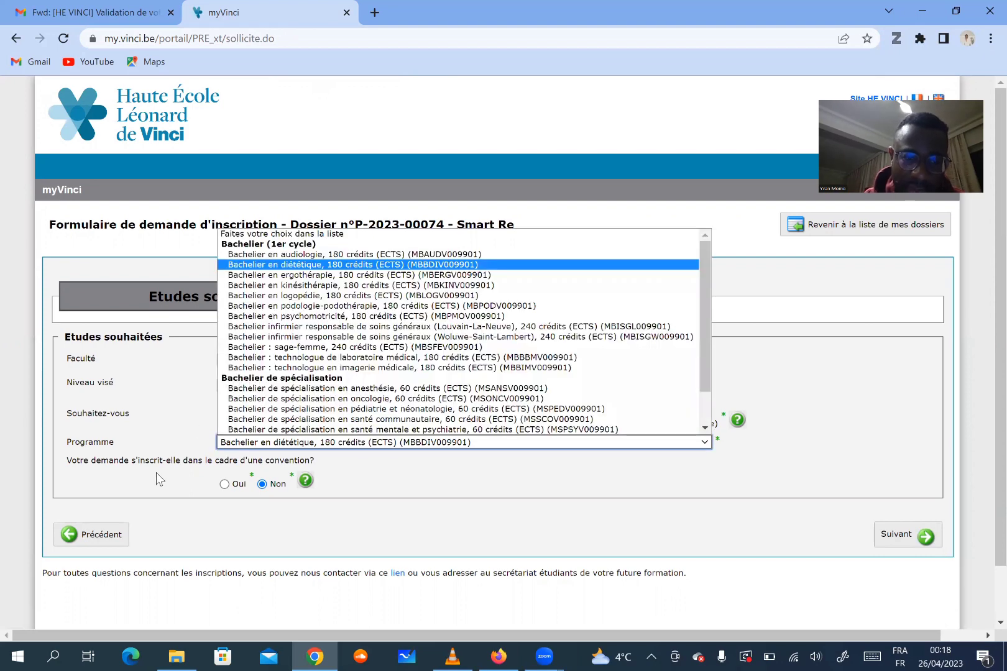
left_click(291, 479)
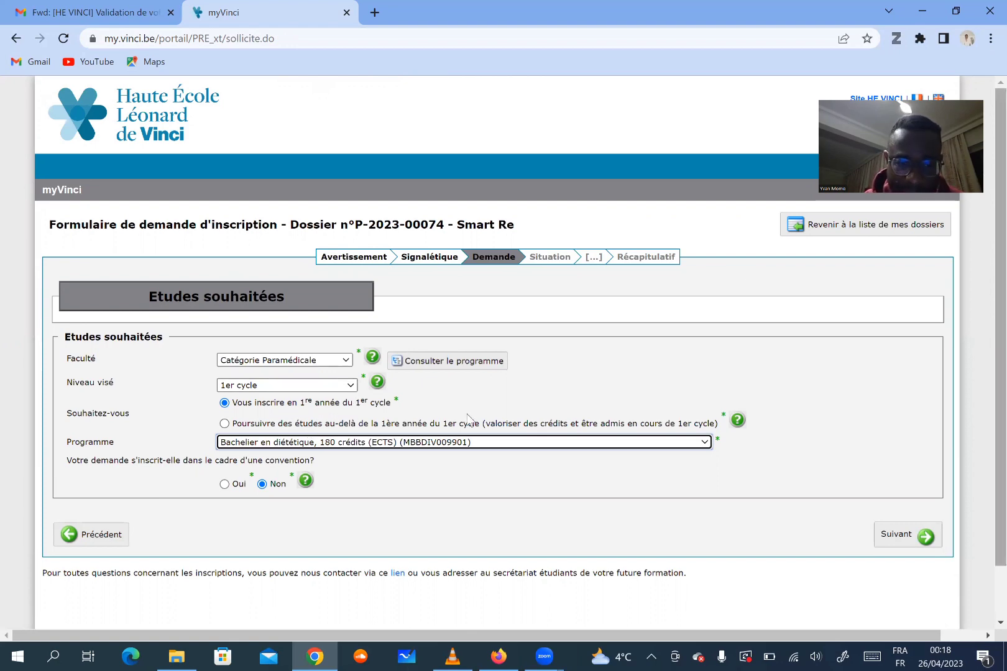
scroll(908, 443, "down", 1)
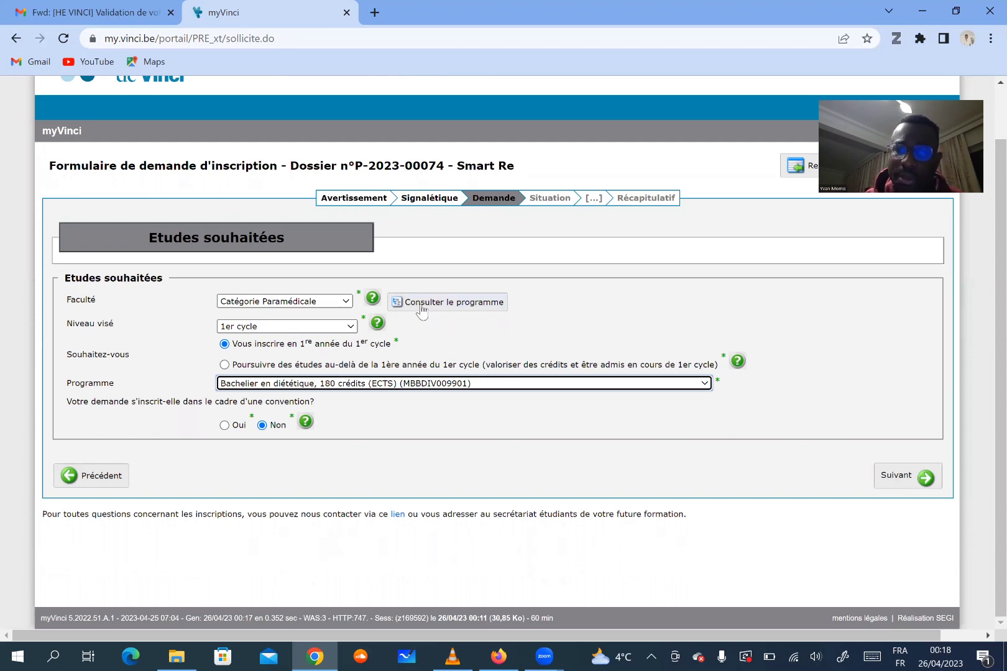
left_click(892, 483)
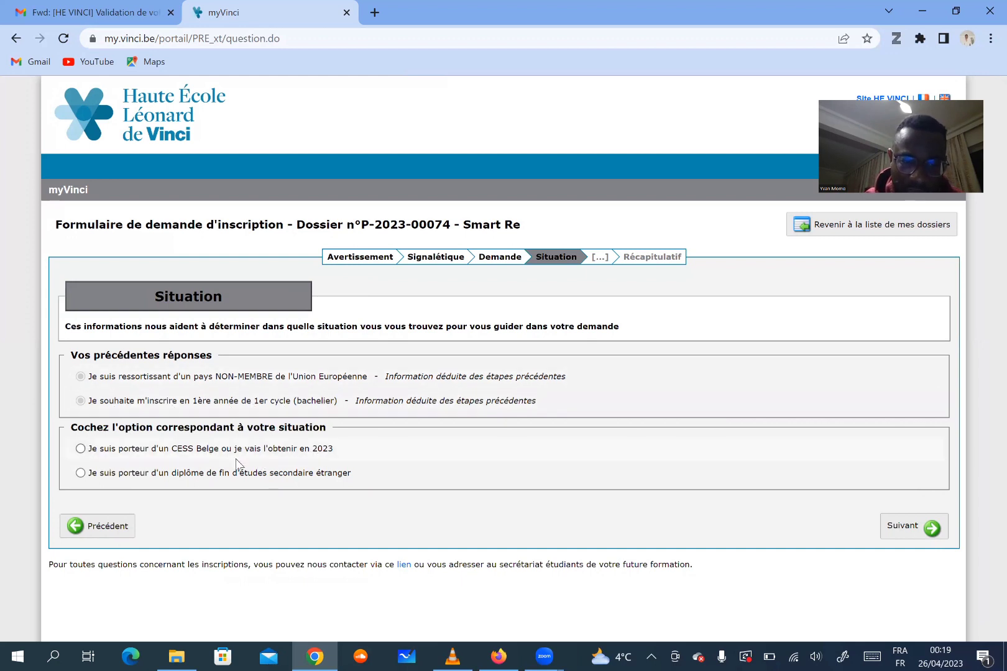
Step: Choose the foreign-diploma option and 'Je ne satisfais à aucun des critères', then continue
left_click(80, 473)
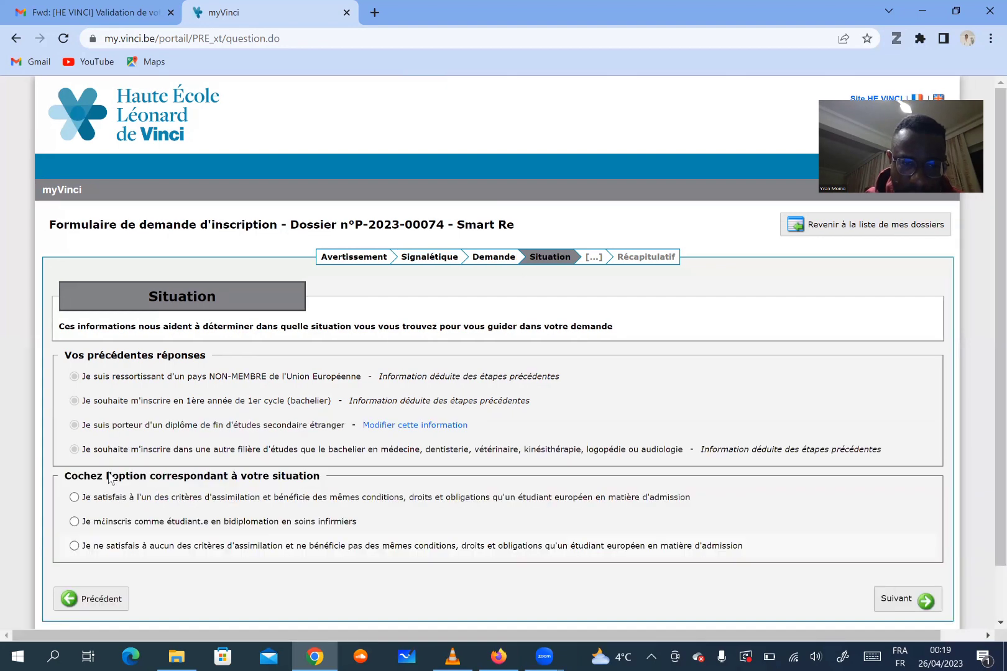
scroll(145, 451, "down", 1)
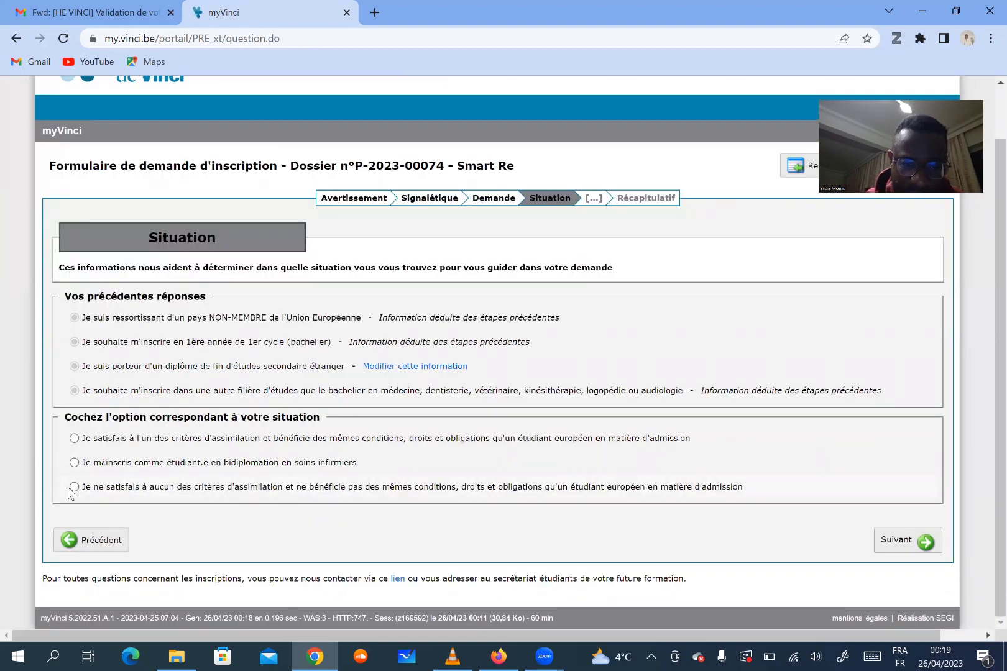
left_click(87, 485)
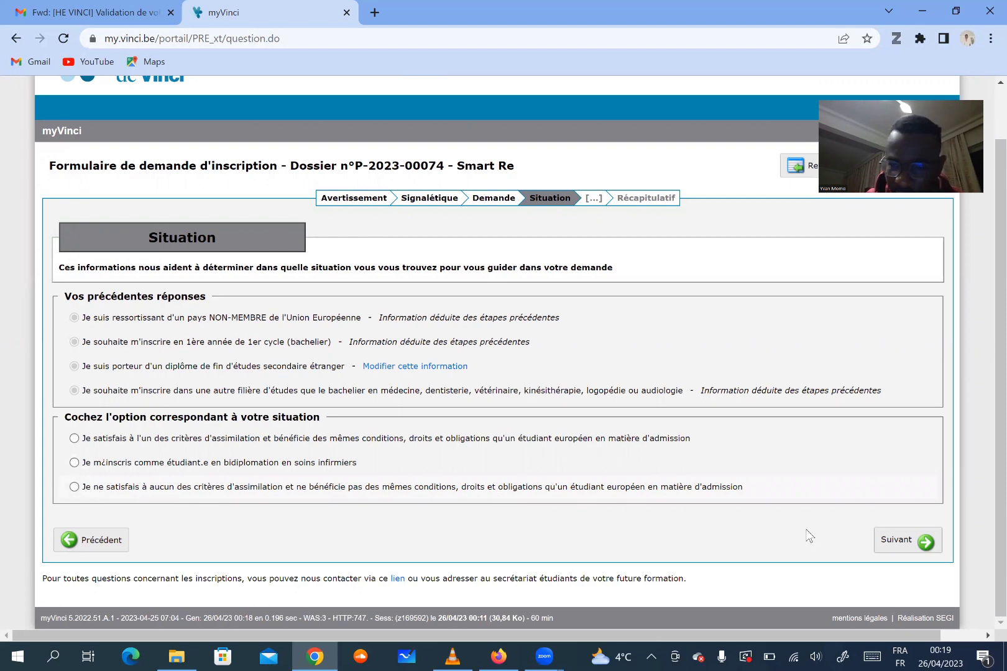
left_click(890, 530)
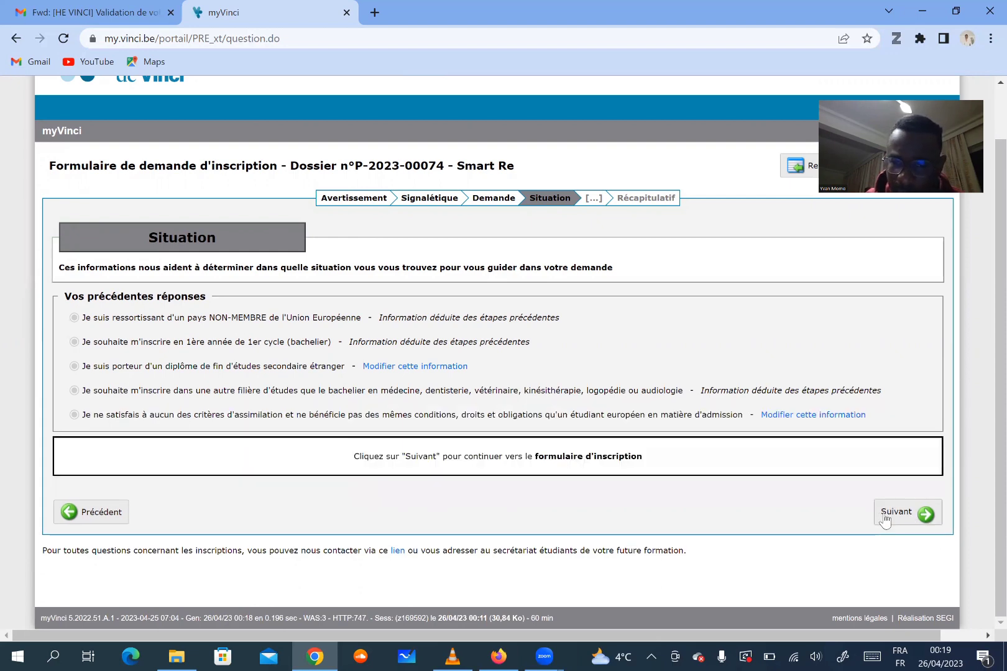
left_click(889, 513)
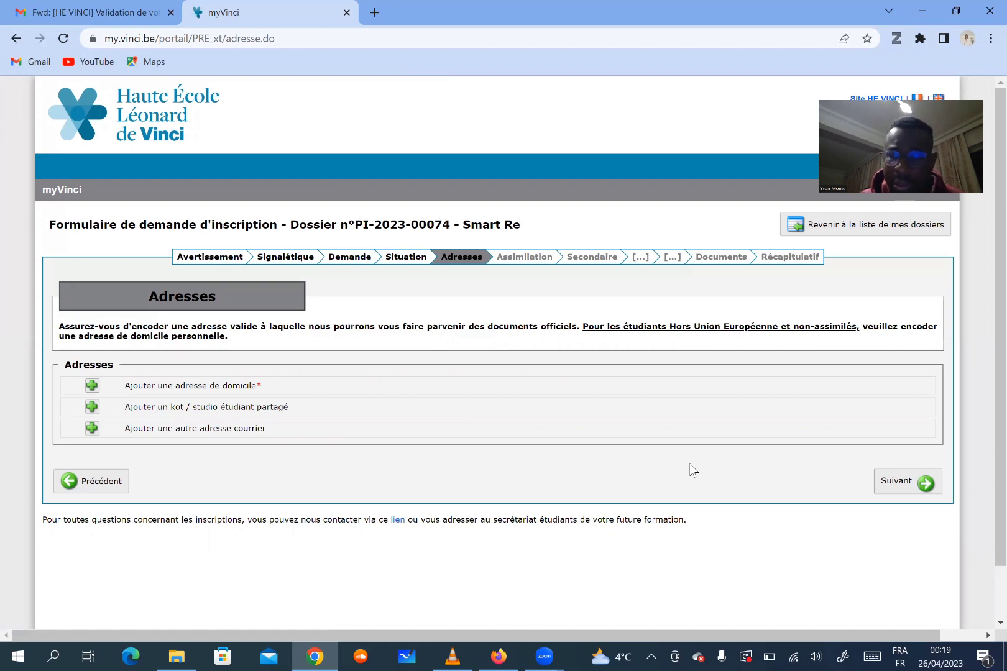
Step: Add a home address in Cameroun, entering the city, street, house number and box
left_click(92, 387)
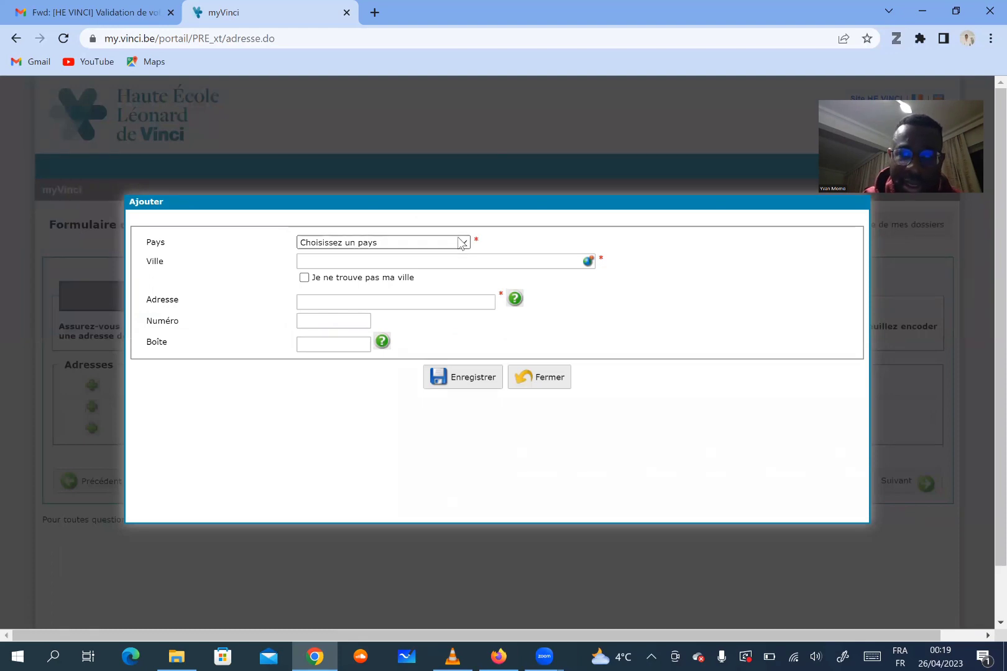
left_click(384, 243)
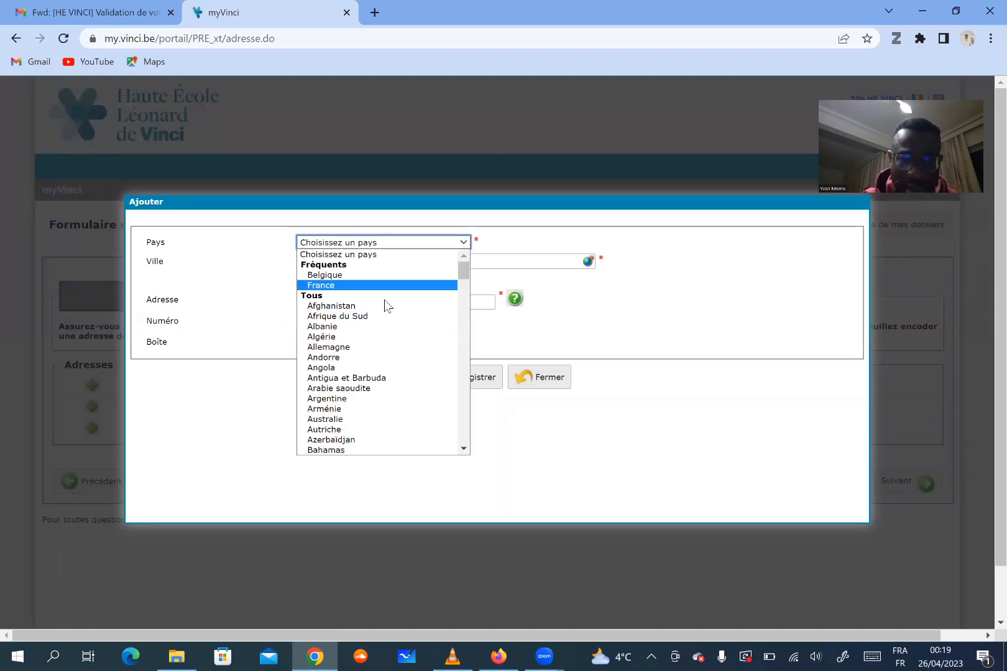
key("c")
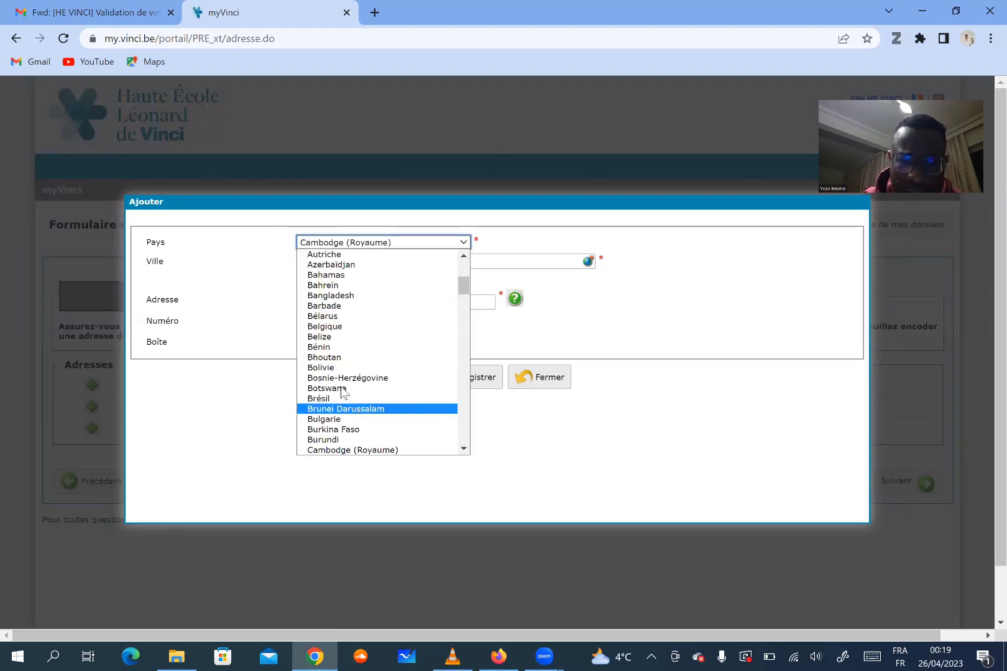
scroll(339, 373, "down", 3)
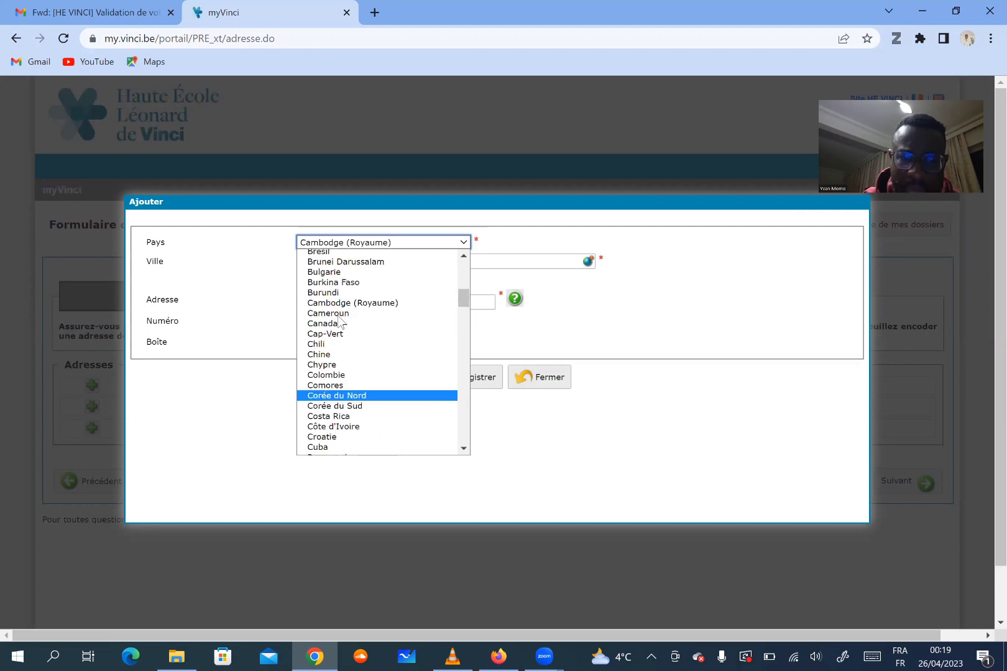
left_click(445, 258)
left_click(445, 258)
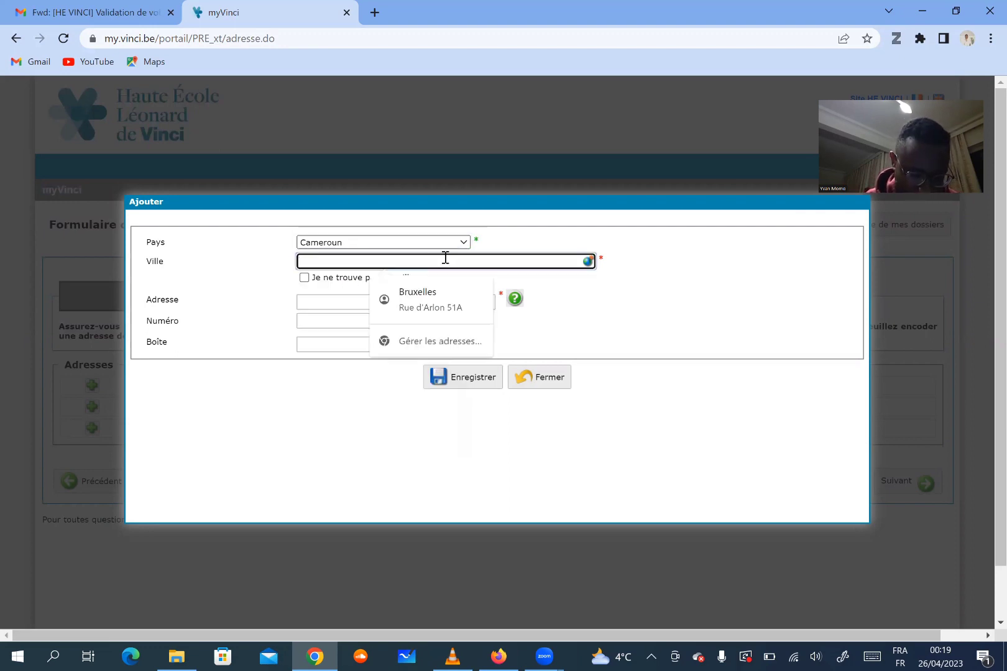
type("yaounde")
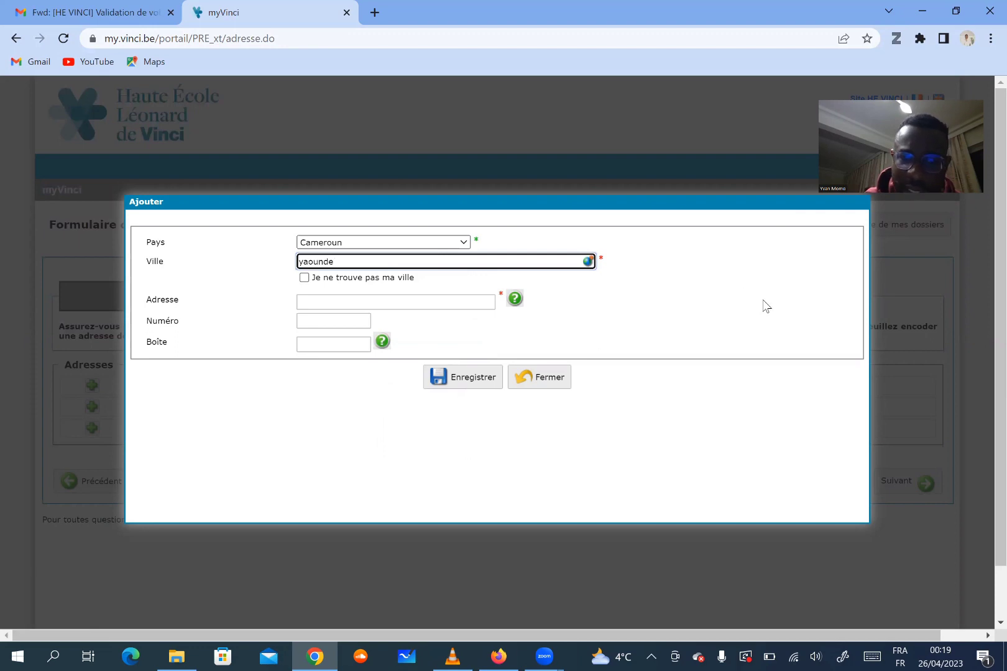
left_click(409, 305)
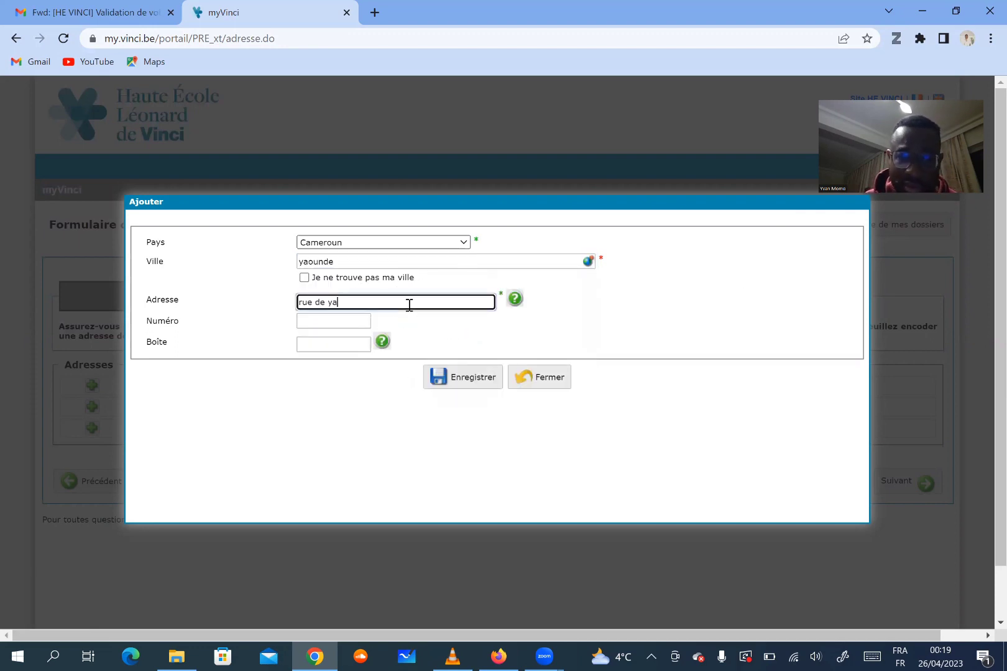
left_click(344, 321)
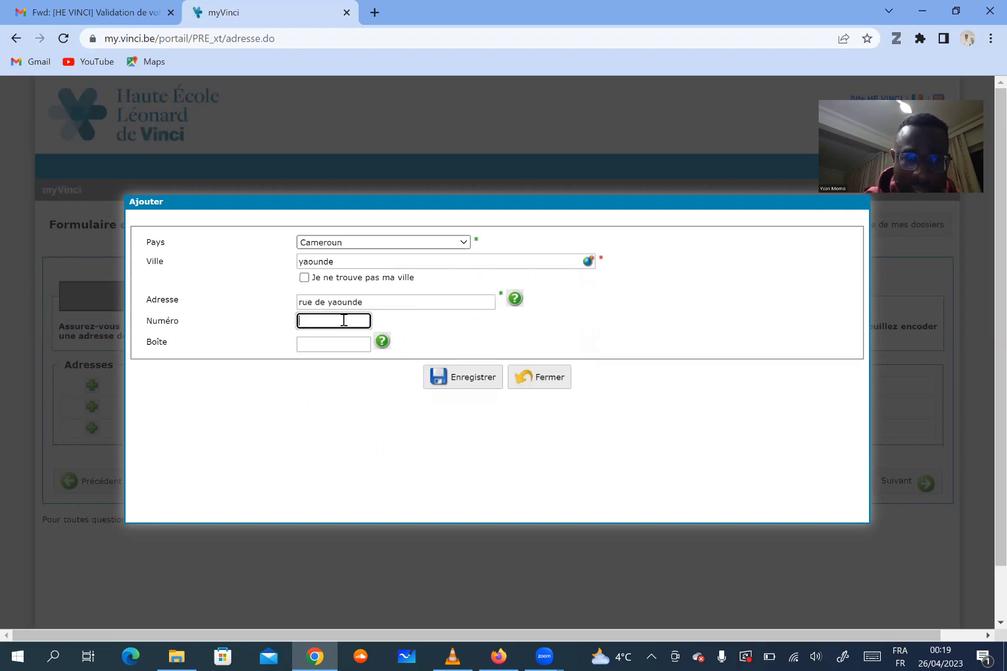
type("1")
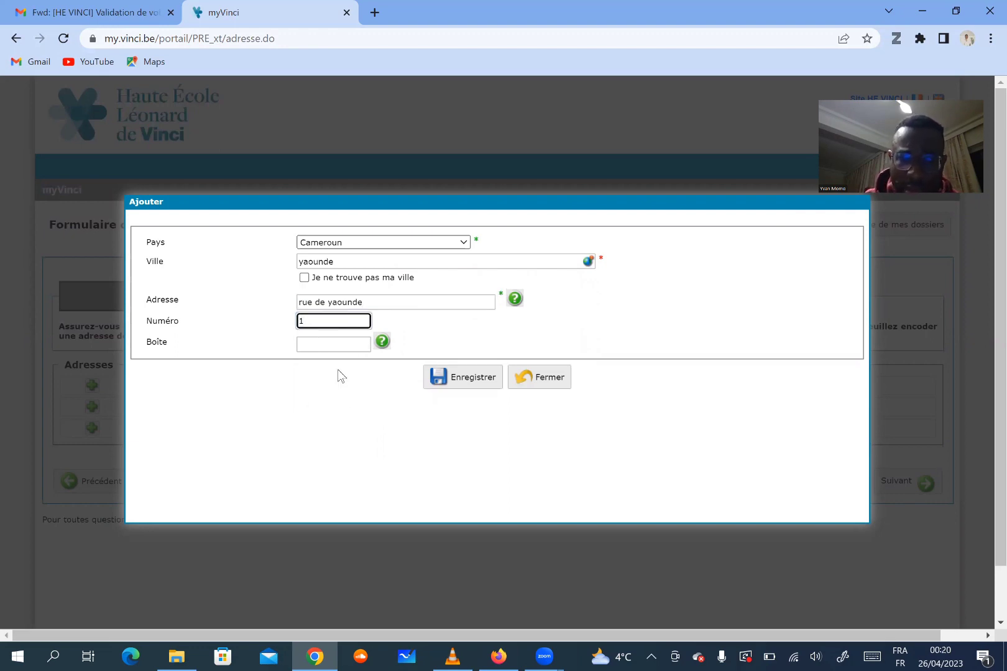
key("Tab")
type("1")
left_click(327, 311)
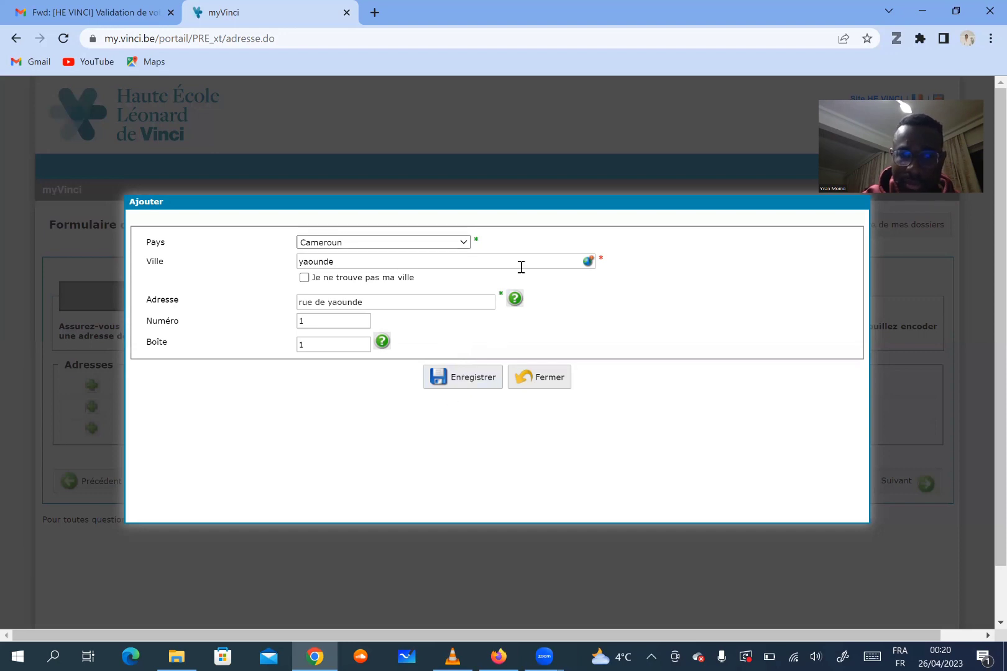
Step: Correct the city to '0000 - Yaoundé', save the address and continue to Assimilation
left_click(464, 379)
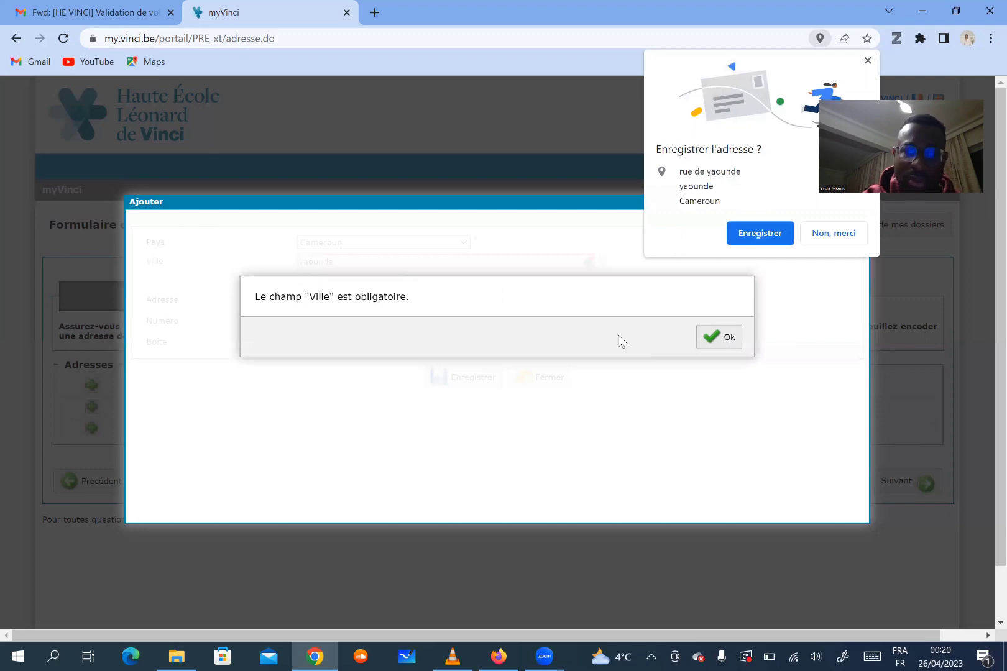
left_click(366, 263)
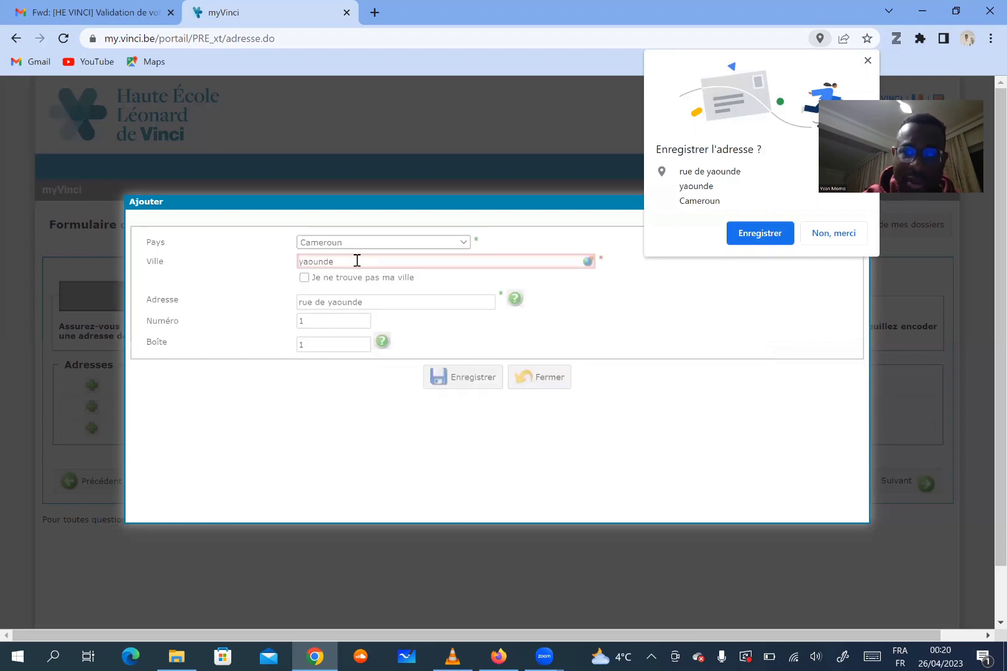
left_click(307, 264)
double_click(321, 263)
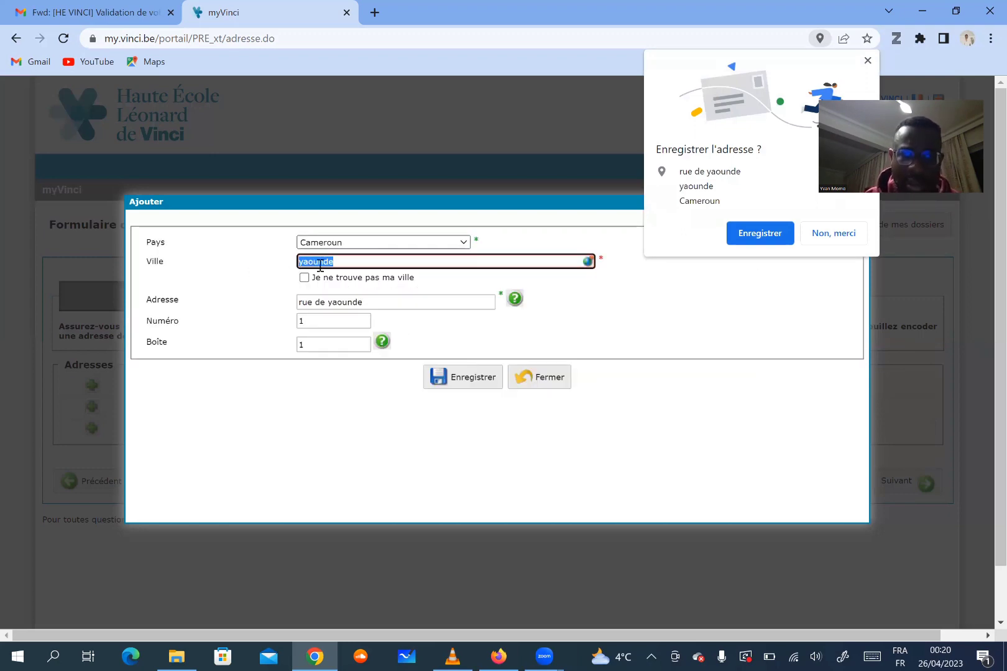
type("yaou")
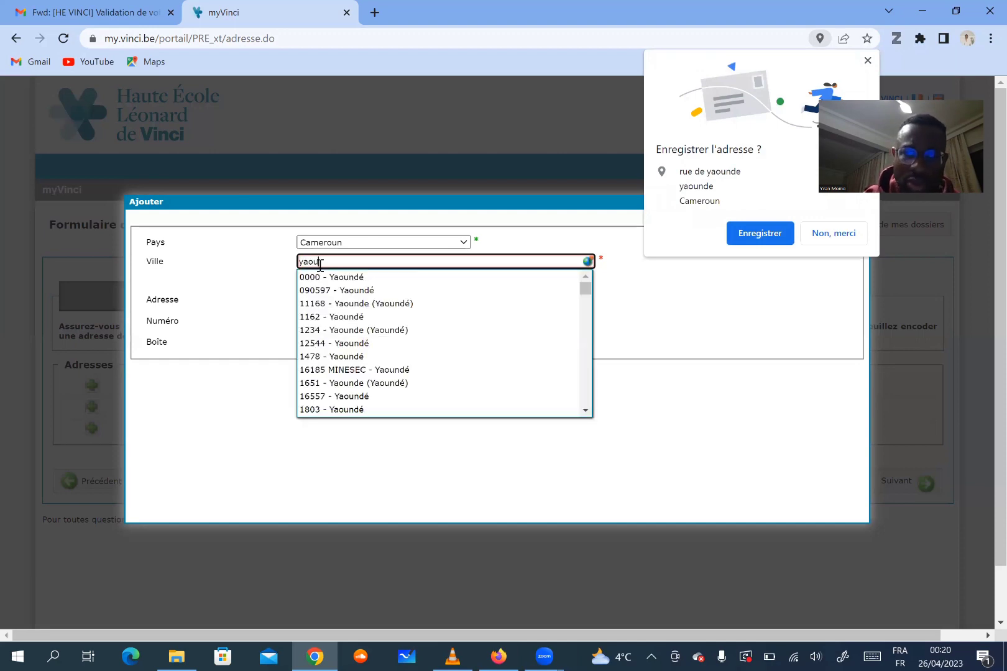
key("Down")
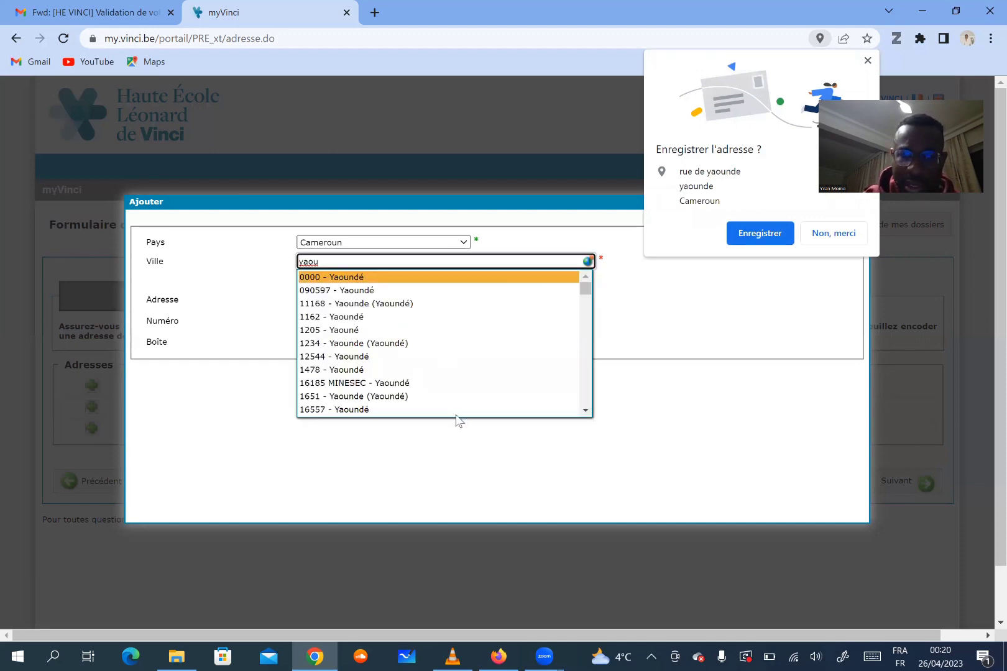
key("Return")
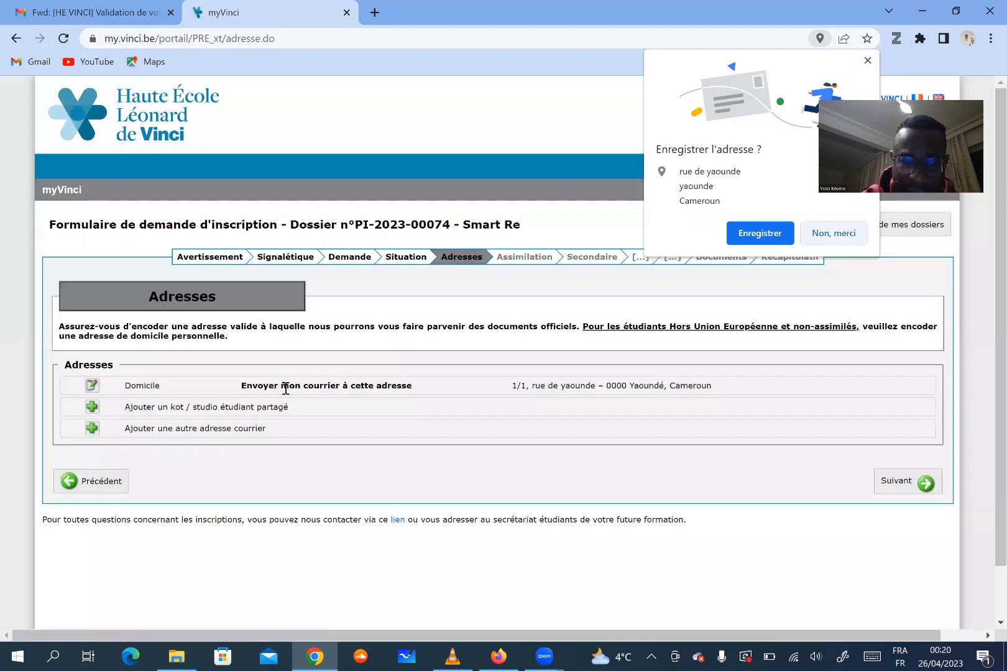
left_click(260, 400)
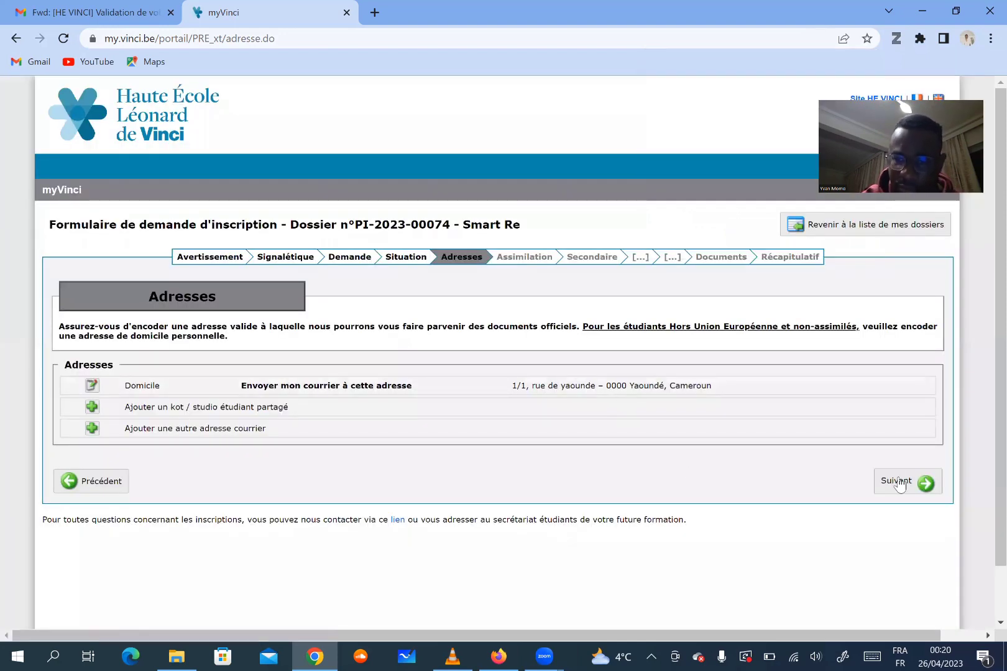
left_click(837, 480)
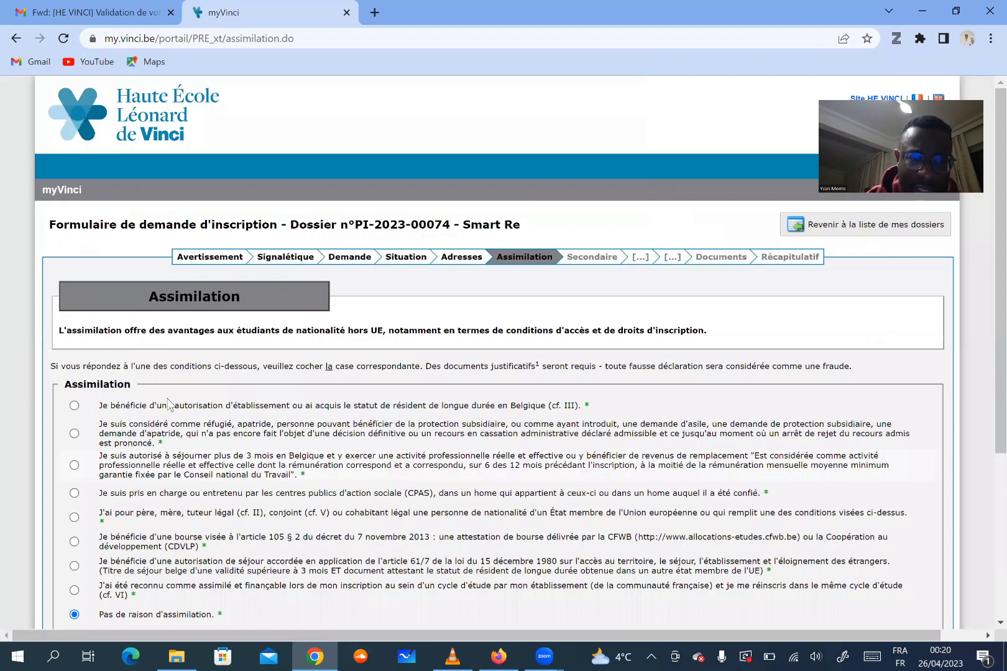
scroll(81, 478, "down", 2)
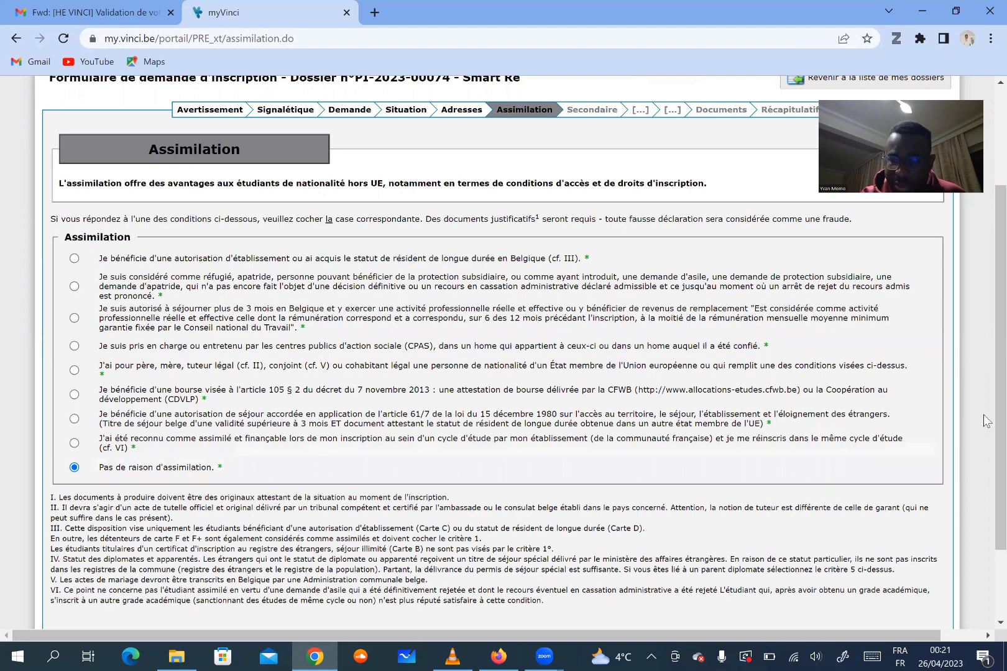
scroll(906, 540, "down", 2)
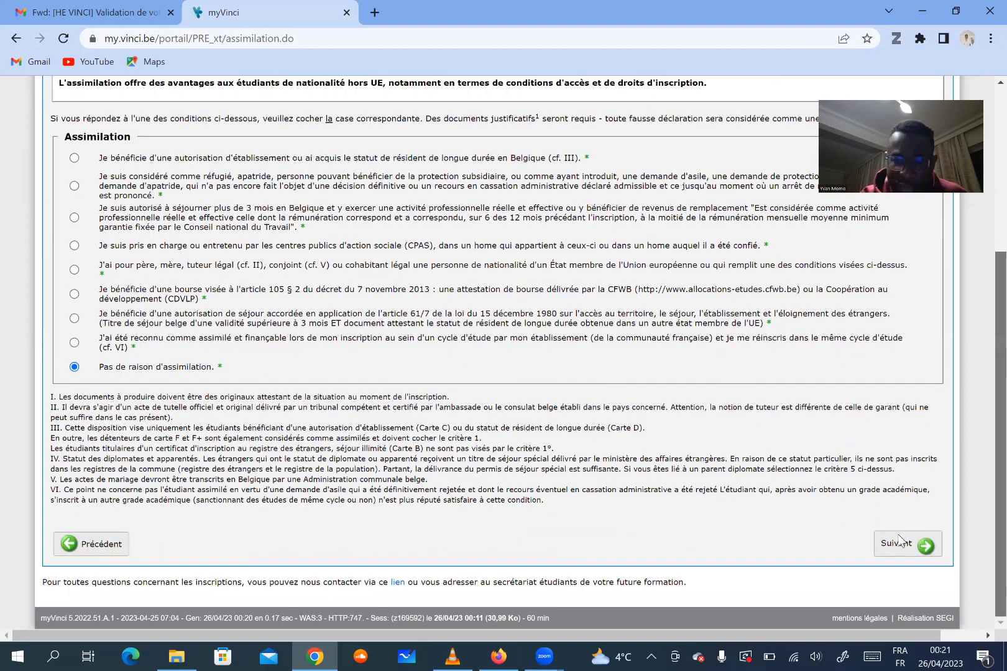
Step: On the Secondaire step, set the Réussite date to Juin 2020
left_click(899, 541)
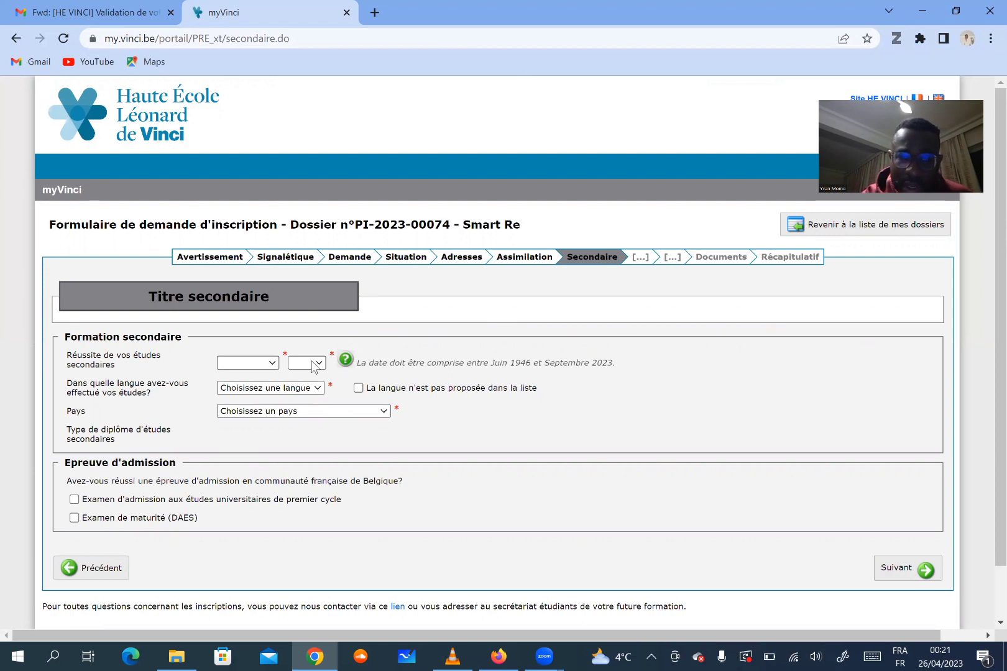
left_click(272, 366)
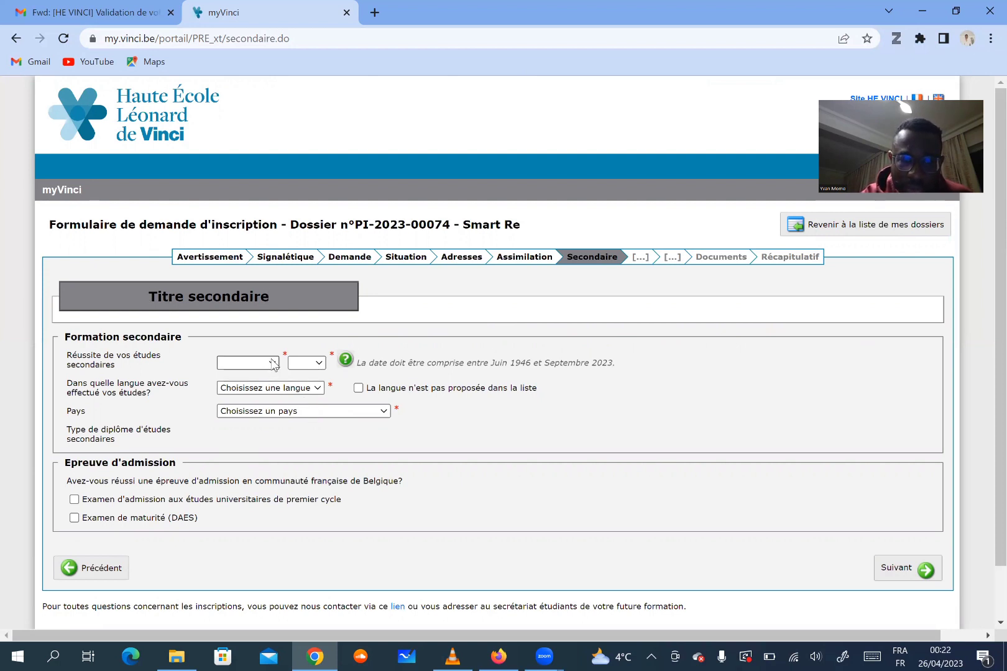
type("juin")
key("Return")
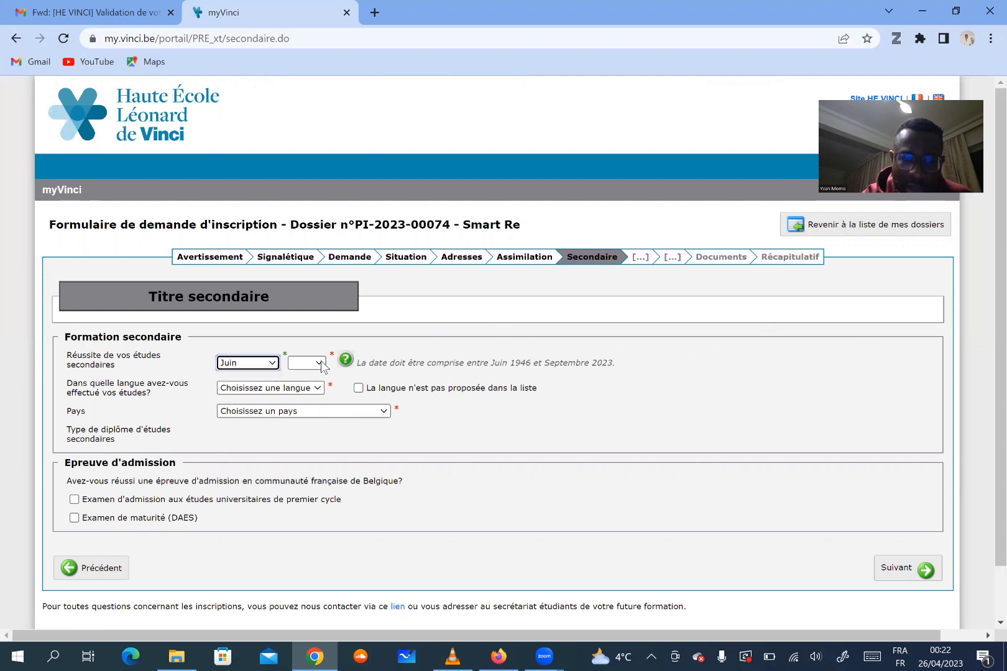
left_click(307, 363)
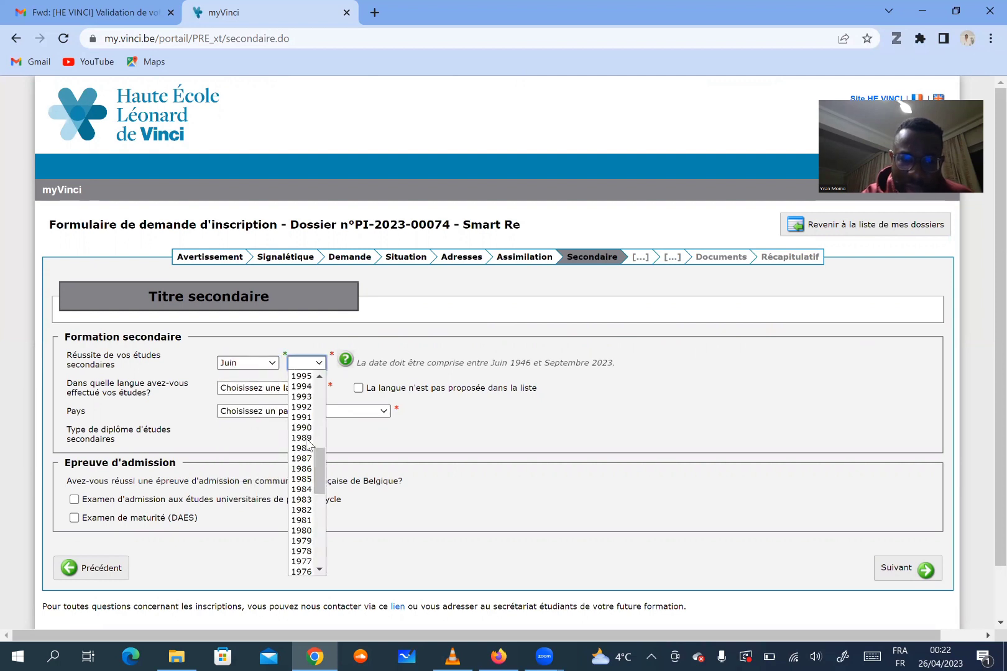
scroll(305, 423, "up", 8)
type("2020")
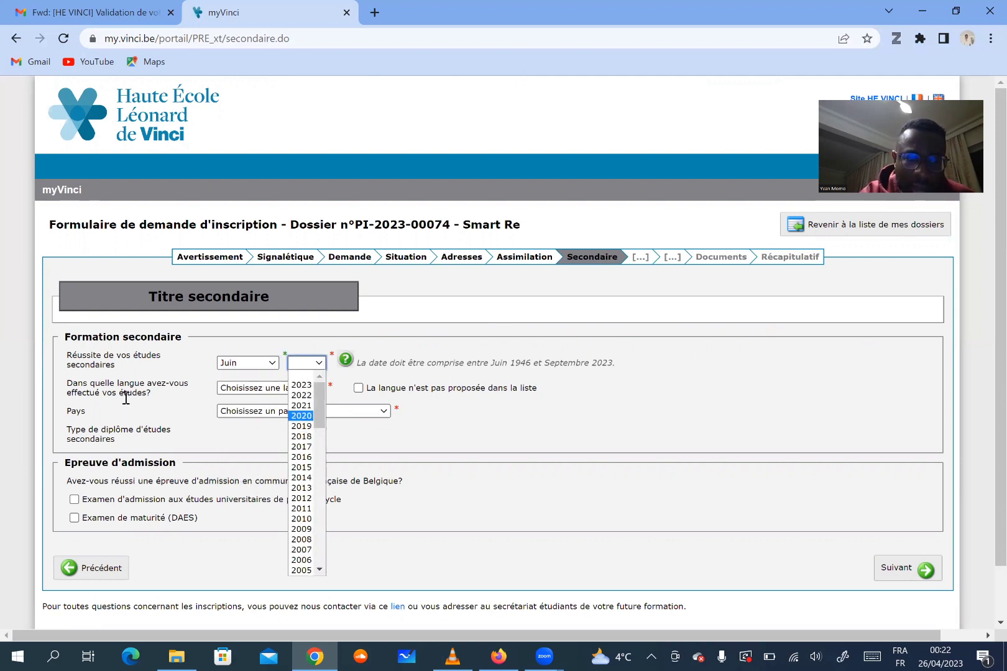
key("Return")
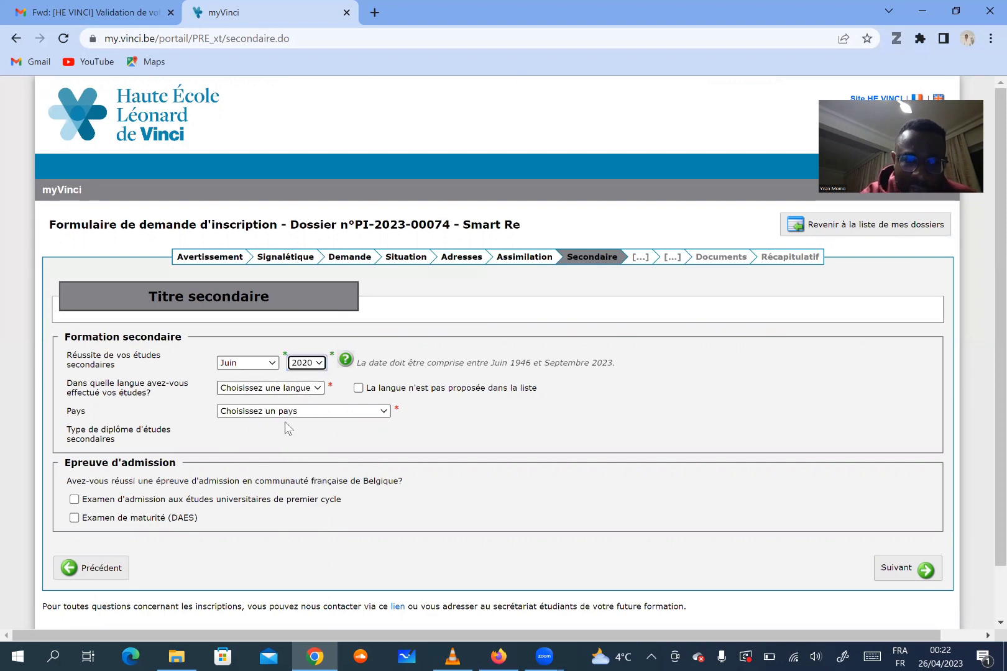
Step: Set the study language to Français and the diploma country to Cameroun
key("Tab")
key("alt+Down")
key("Return")
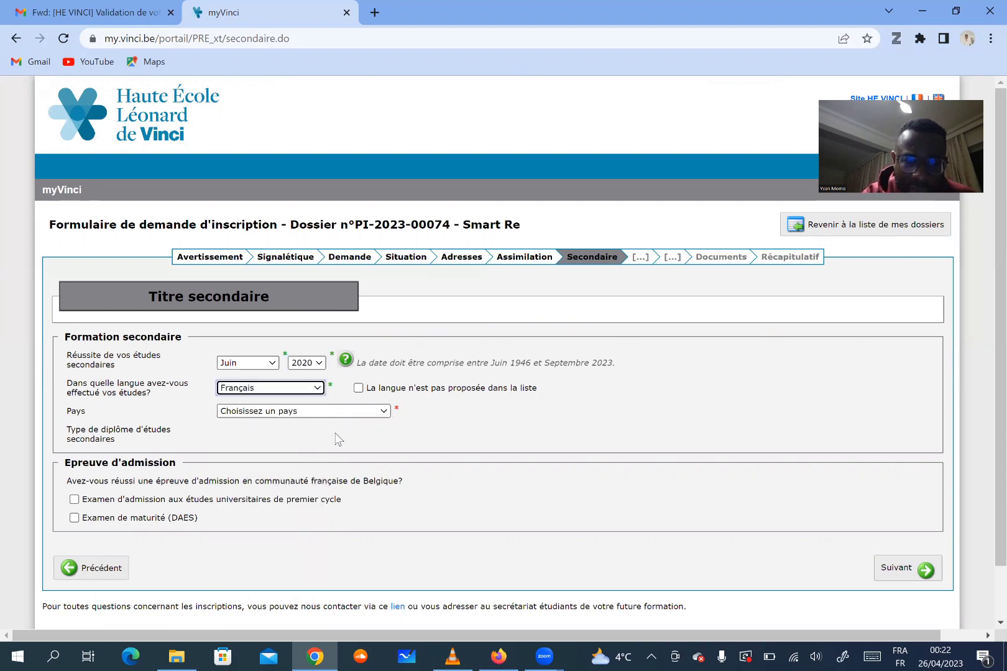
key("Tab")
key("alt+Down")
scroll(309, 485, "down", 10)
scroll(280, 436, "up", 9)
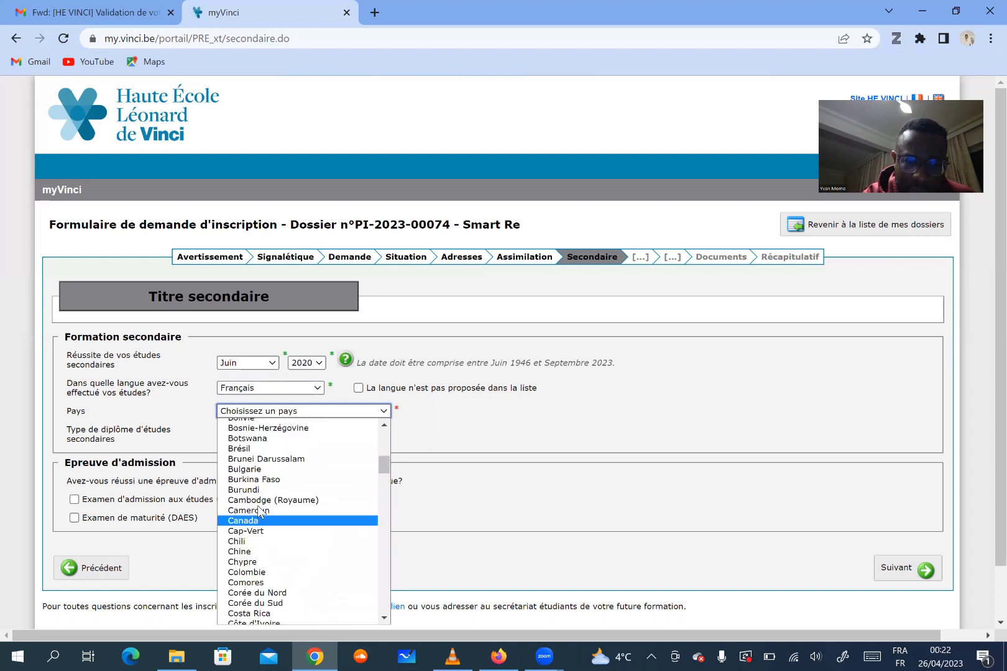
left_click(260, 510)
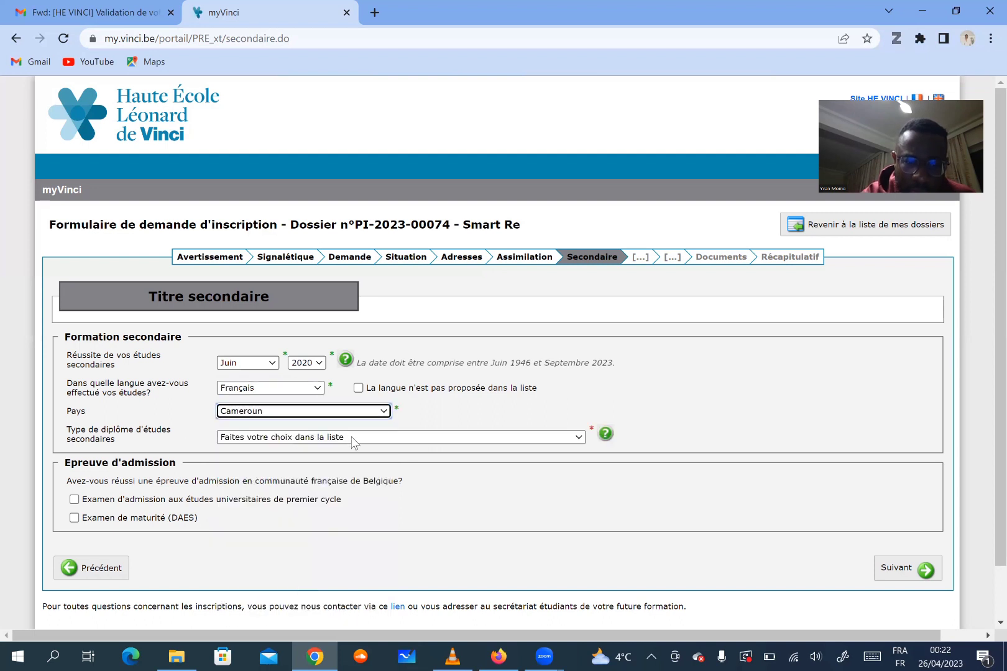
left_click(353, 438)
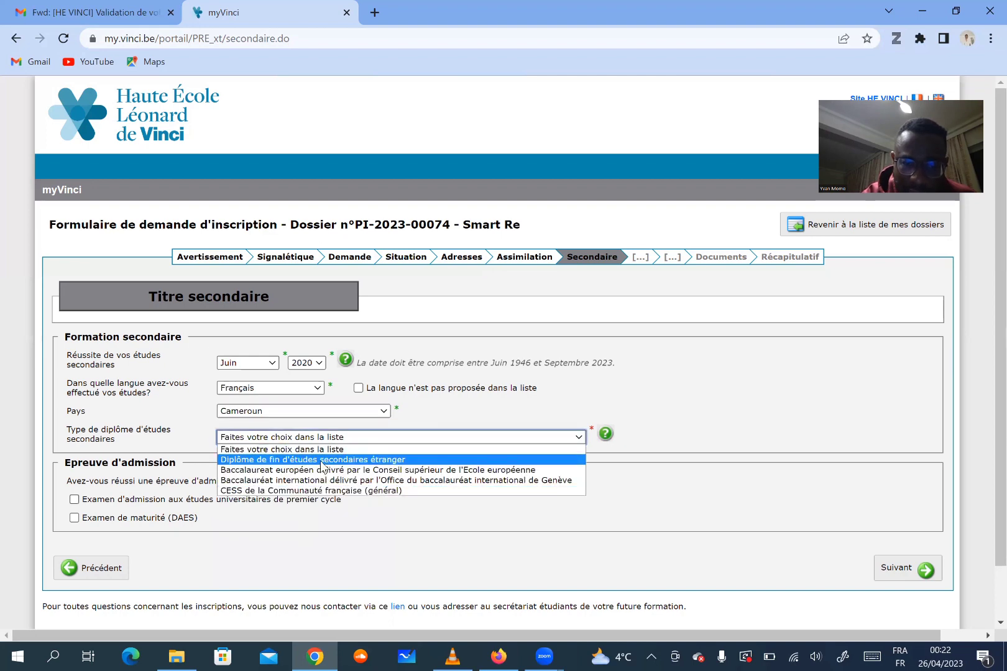
Step: Declare a foreign secondary diploma with an equivalence request filed on 01/03/2023, then submit
left_click(236, 459)
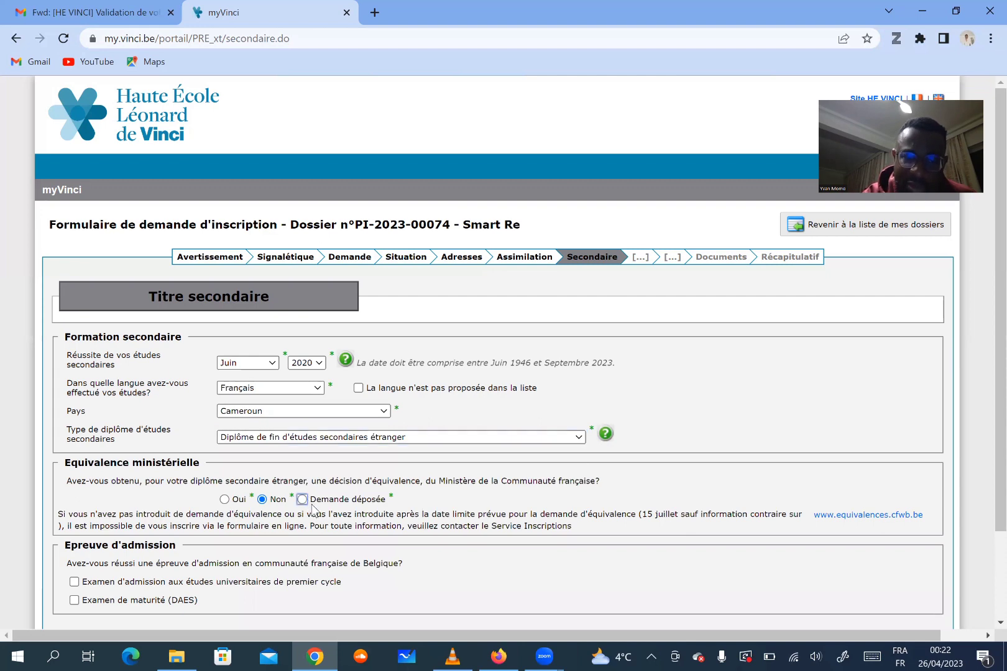
left_click(311, 501)
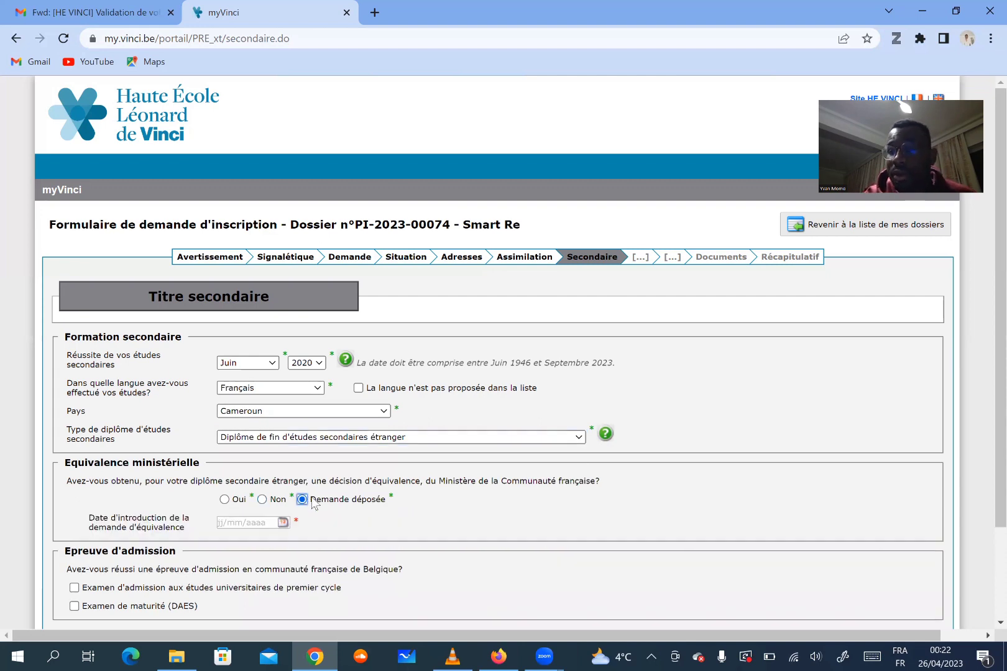
left_click(225, 500)
left_click(302, 500)
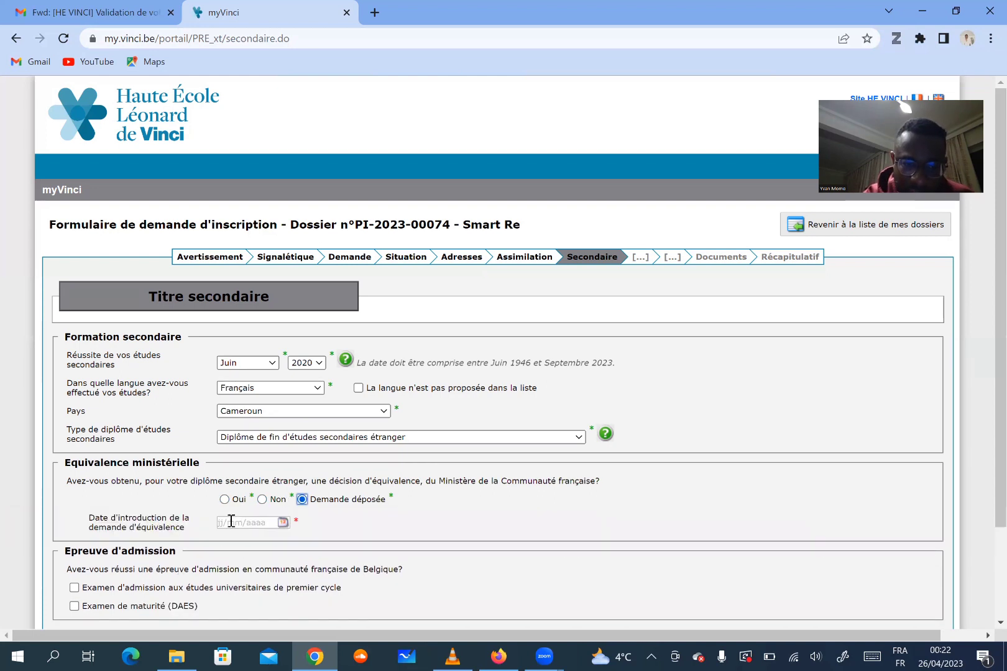
left_click(228, 523)
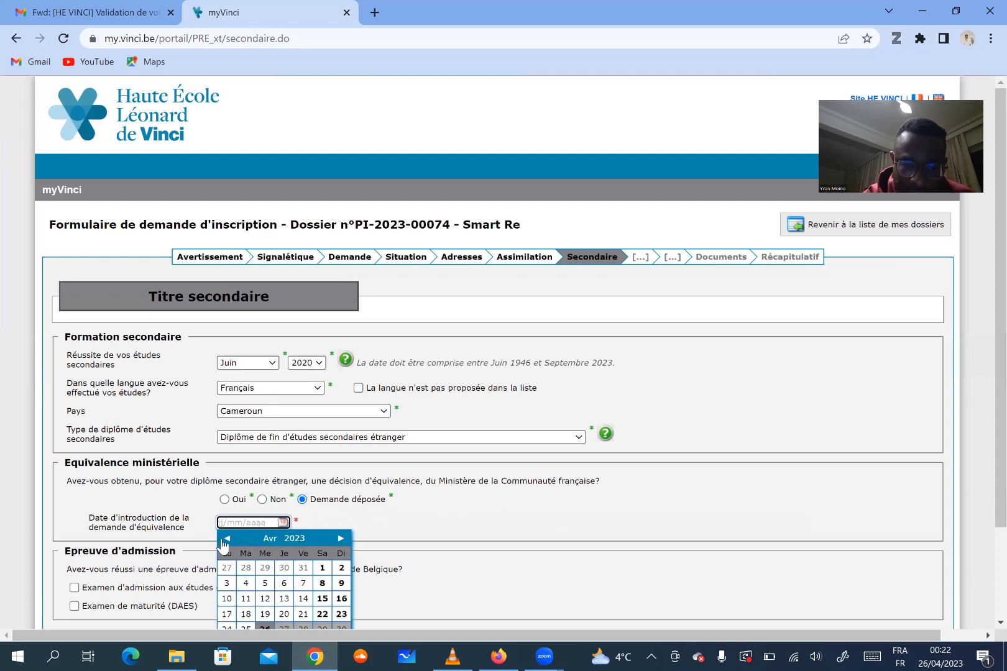
left_click(226, 540)
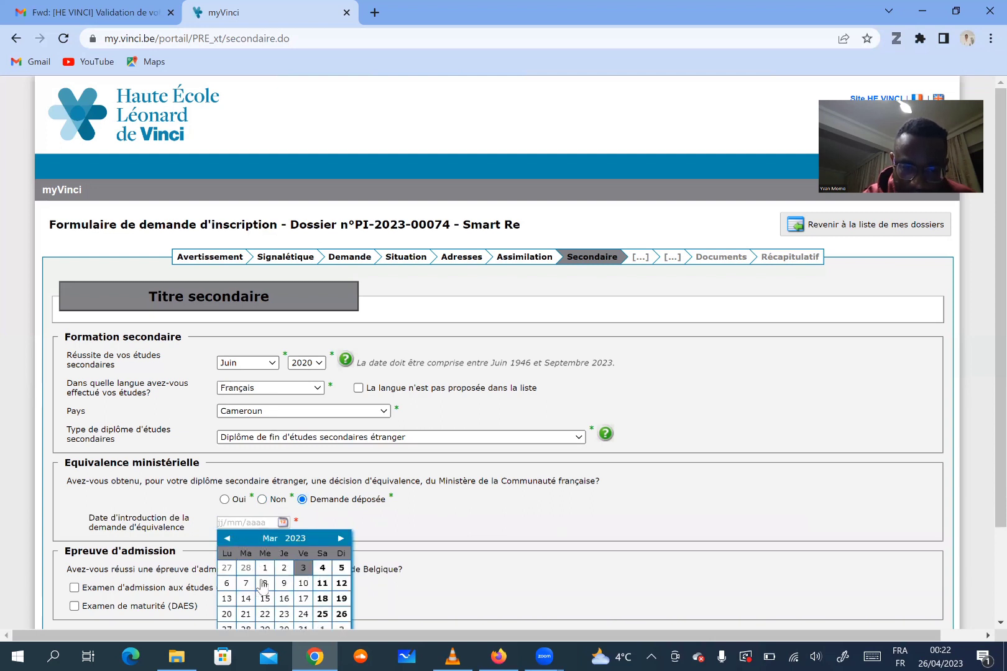
left_click(264, 568)
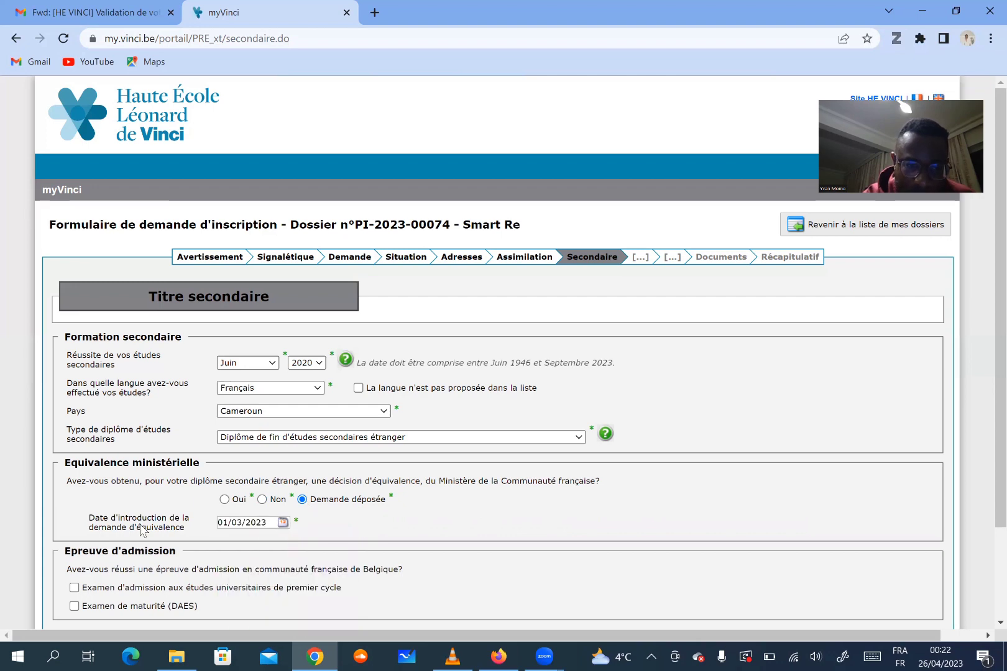
scroll(115, 528, "down", 1)
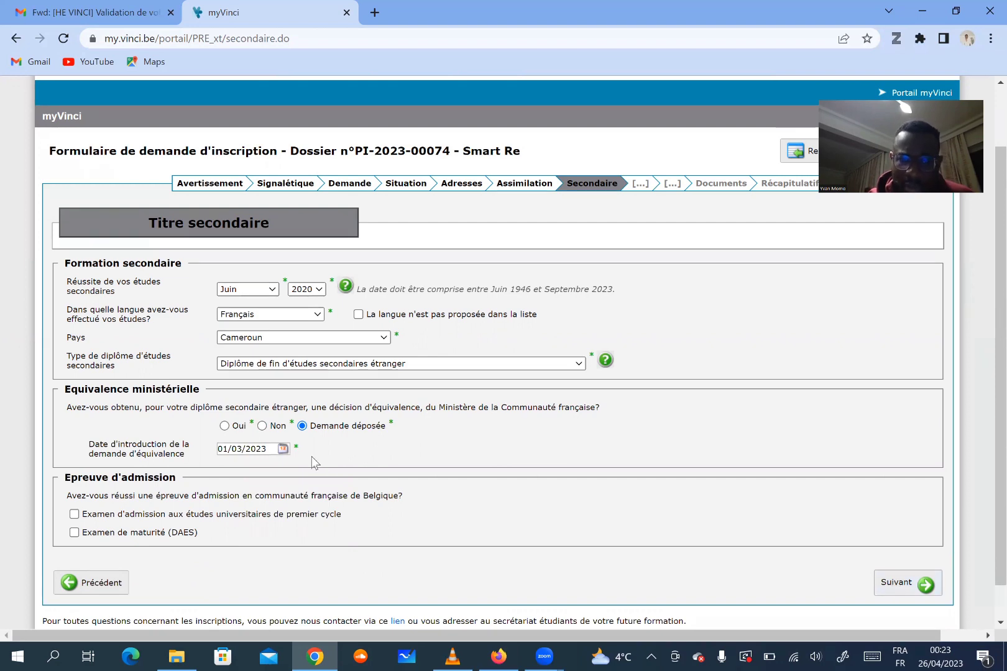
left_click(887, 586)
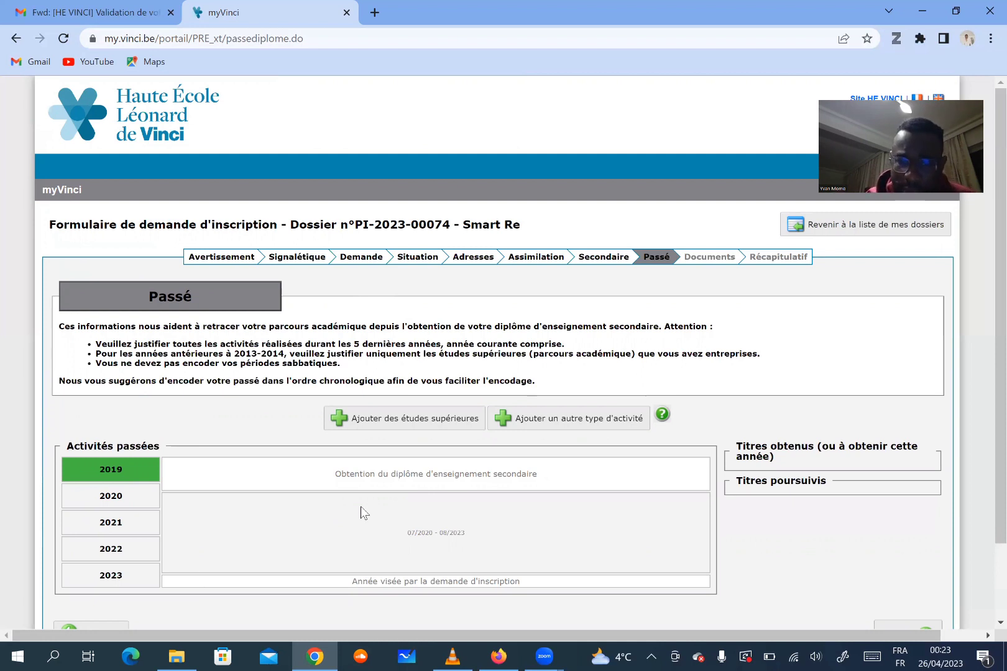
Step: Start a new higher-studies record from the Passé page
left_click(413, 425)
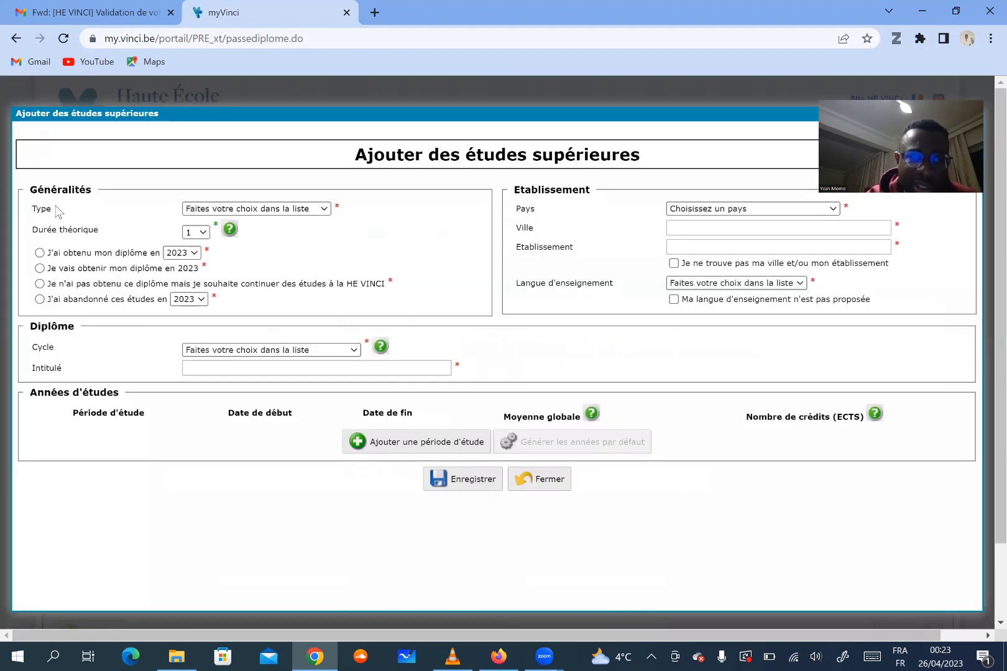
Step: Set the study type to Titre universitaire, duration 3 years, with the diploma expected in 2023
left_click(297, 210)
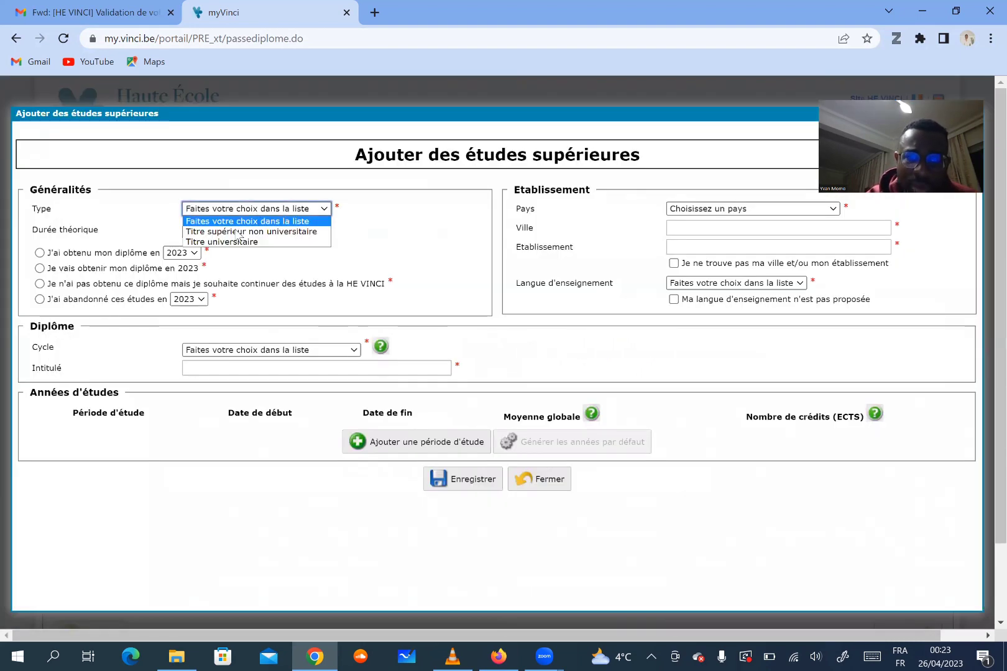
left_click(196, 241)
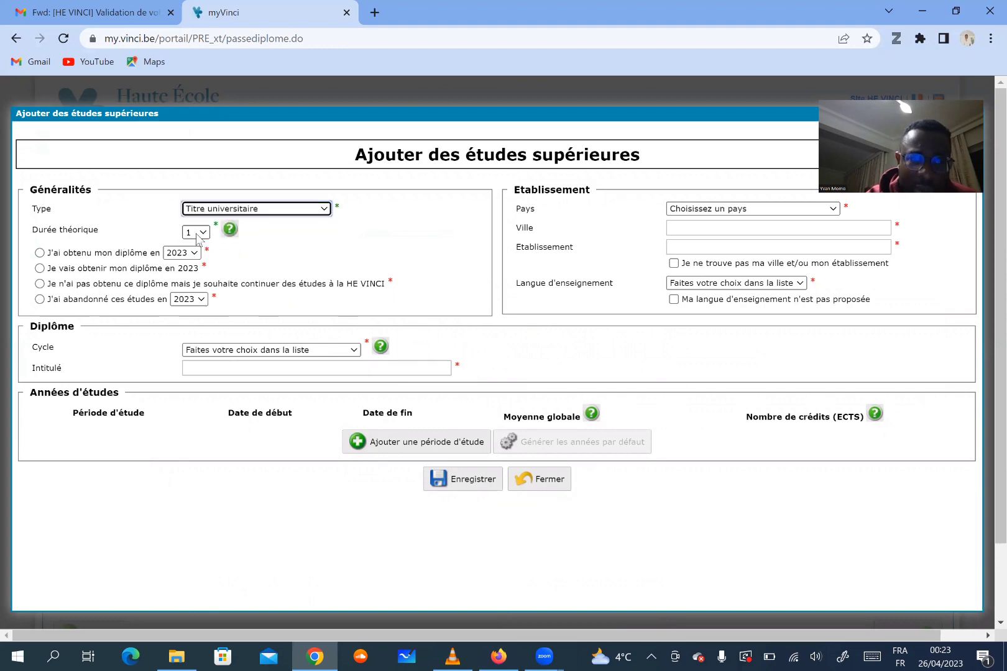
left_click(197, 235)
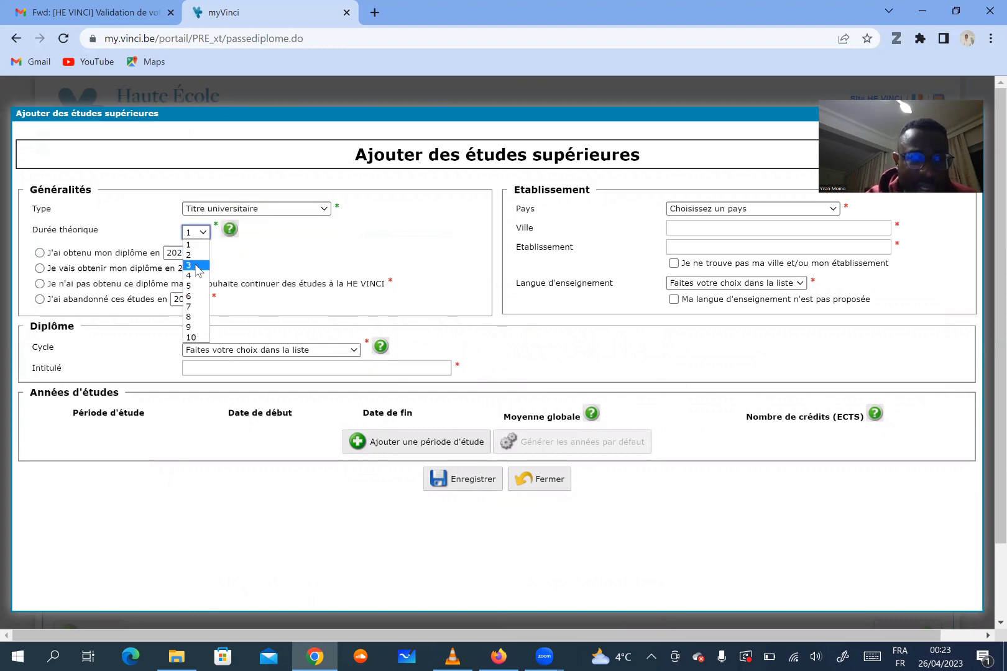
left_click(198, 266)
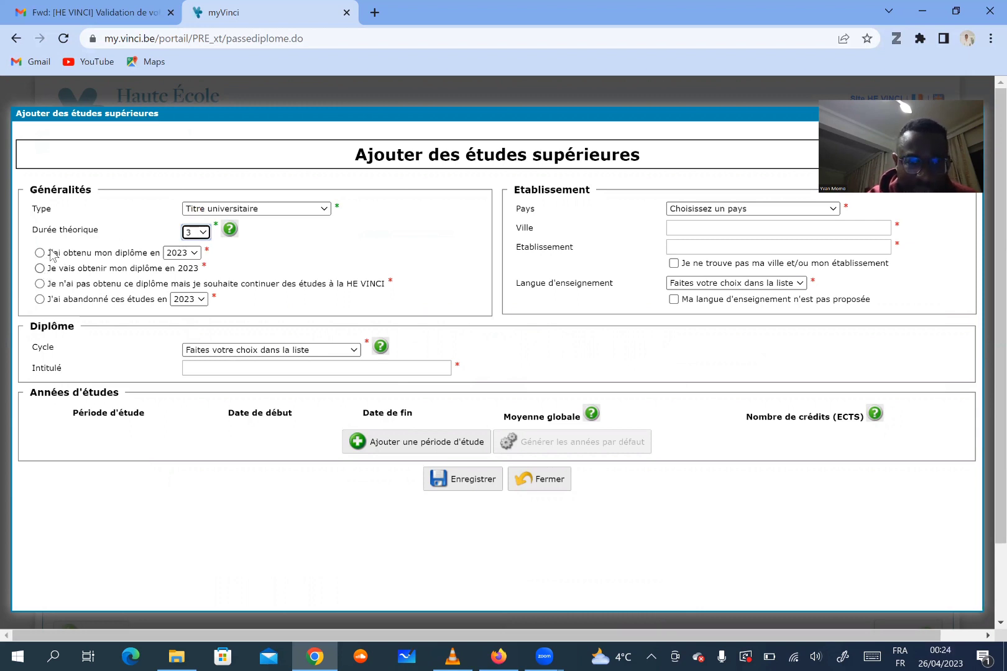
left_click(56, 268)
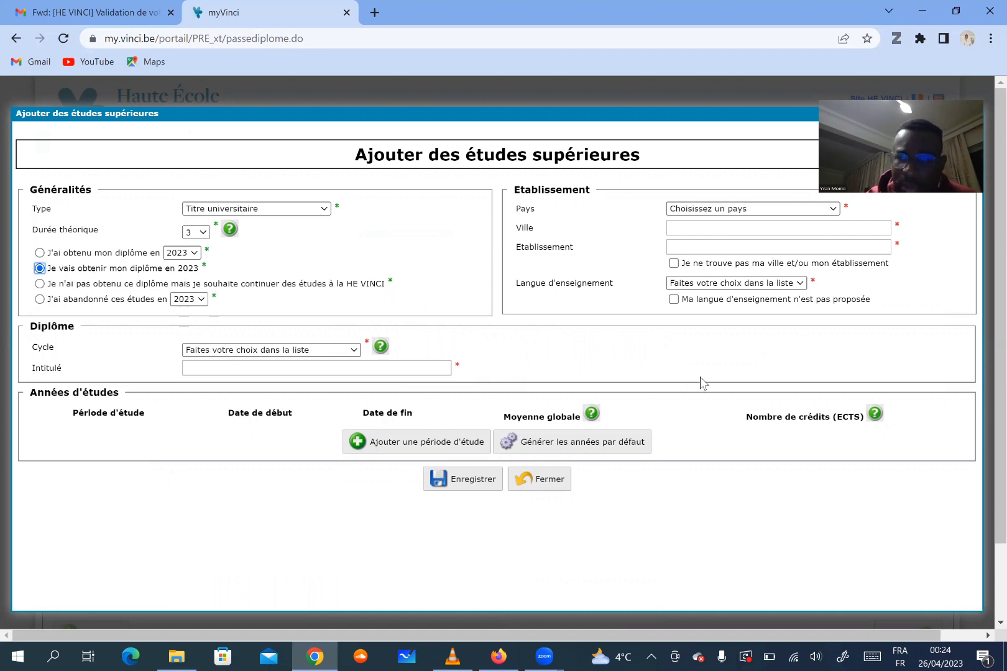
Step: Set the institution to Université de Yaoundé 1 in Yaoundé, Cameroun, taught in Français
left_click(829, 209)
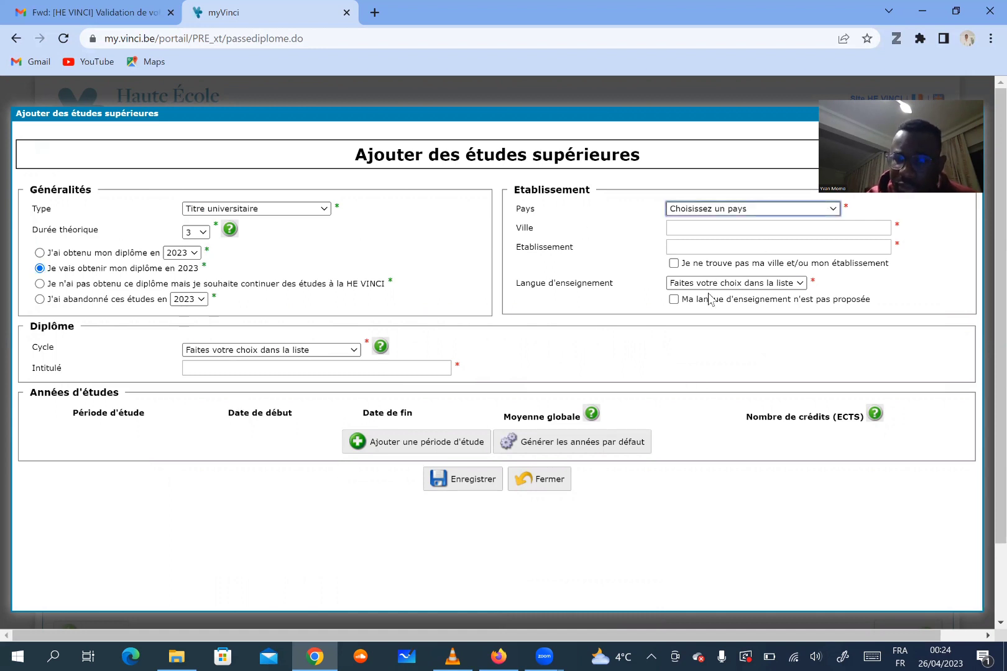
scroll(712, 304, "down", 6)
scroll(703, 373, "up", 2)
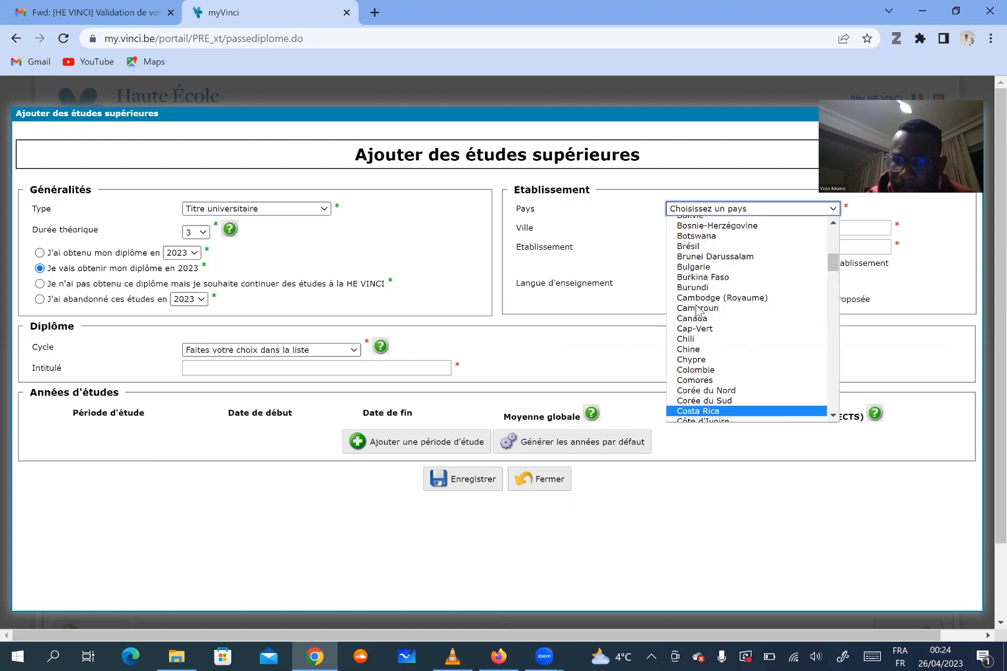
left_click(697, 309)
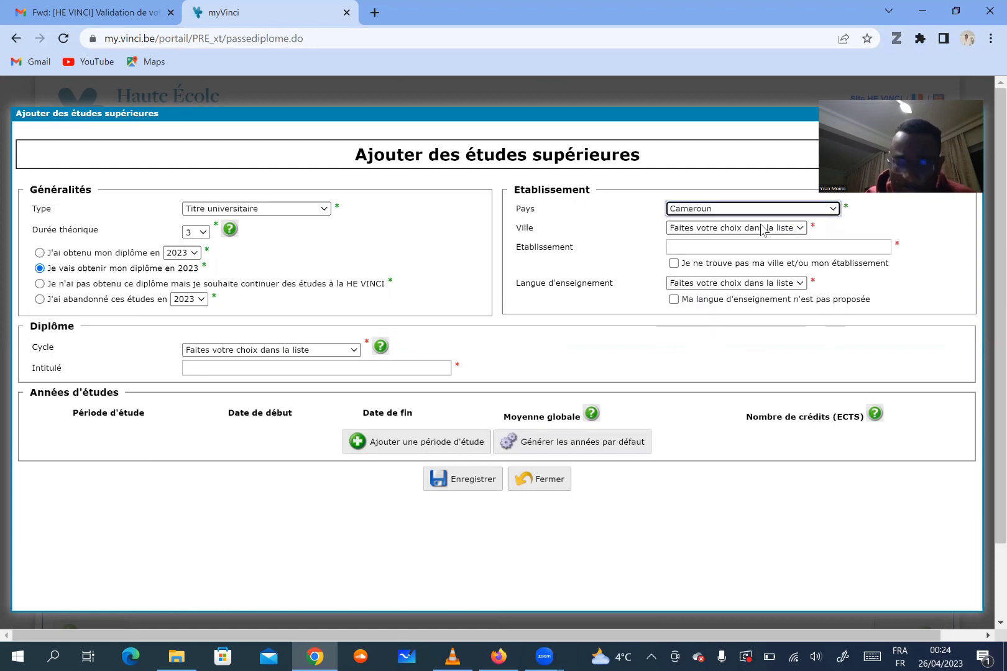
left_click(763, 229)
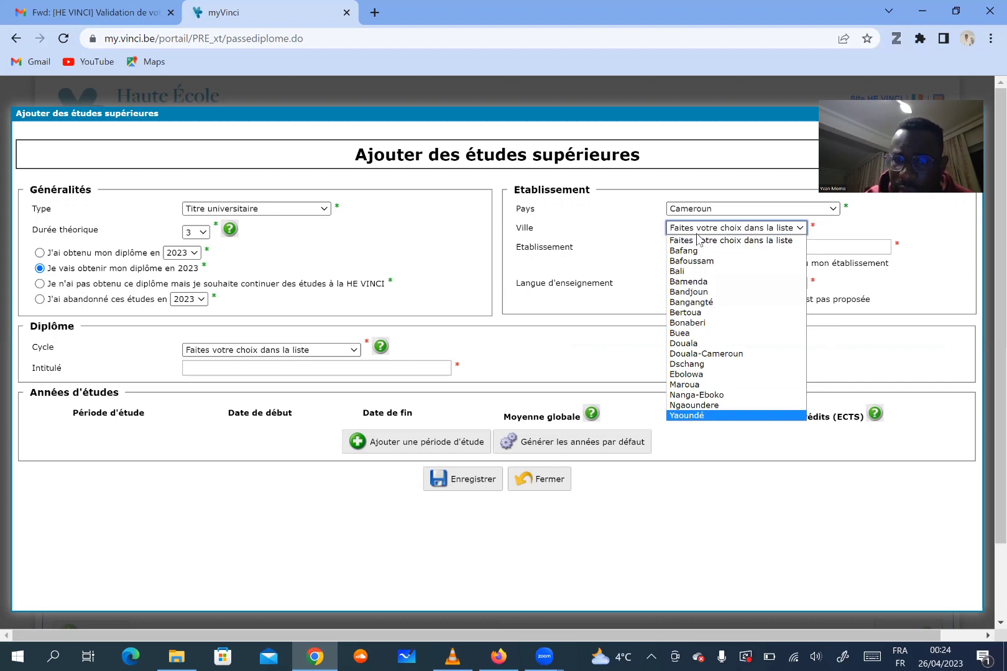
key("Return")
left_click(723, 248)
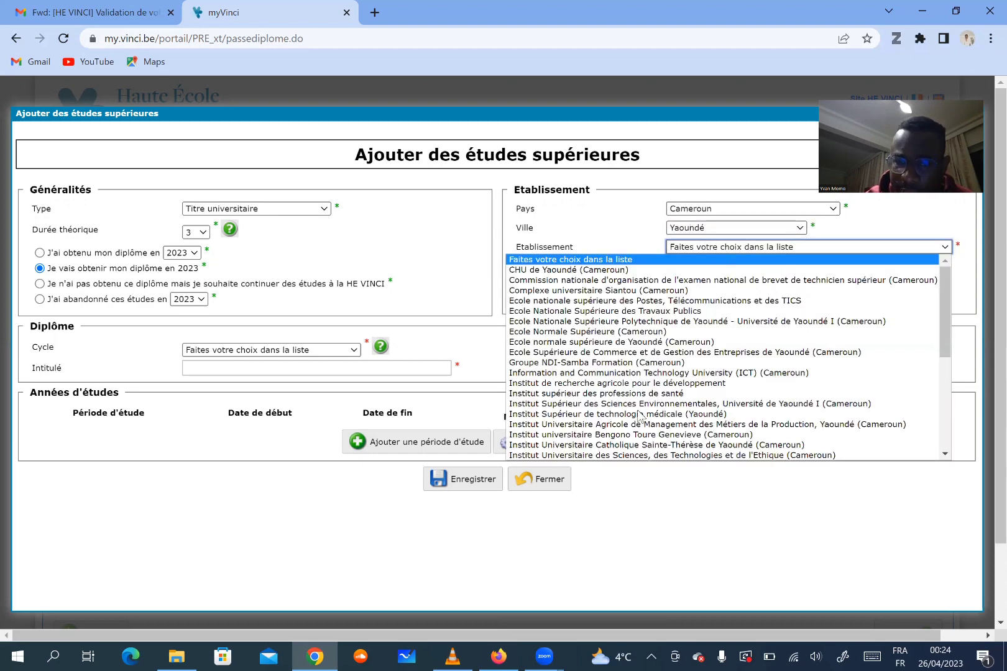
scroll(596, 445, "down", 5)
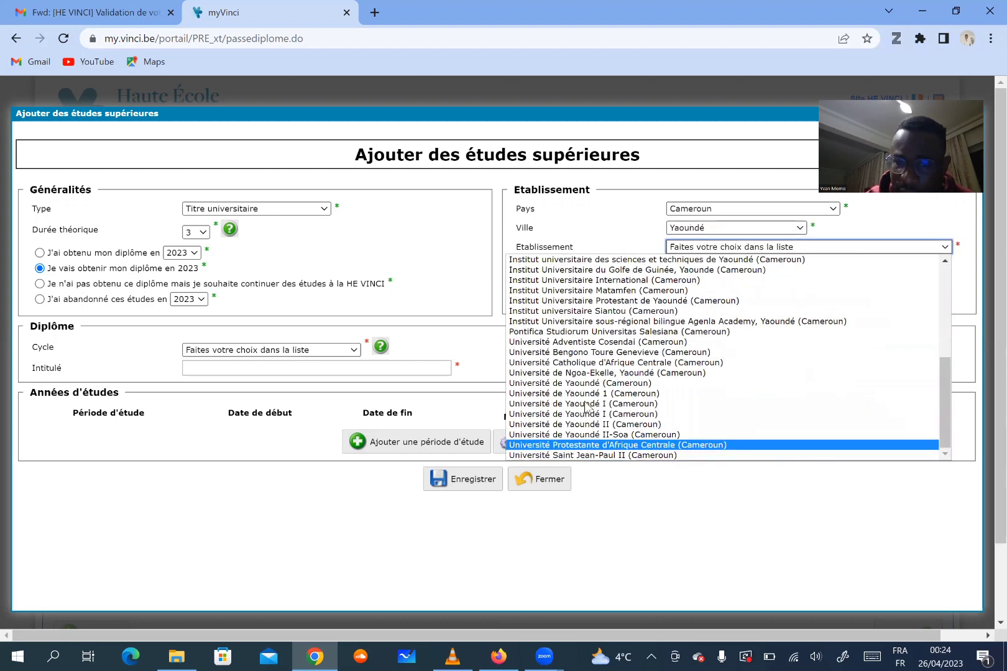
left_click(586, 394)
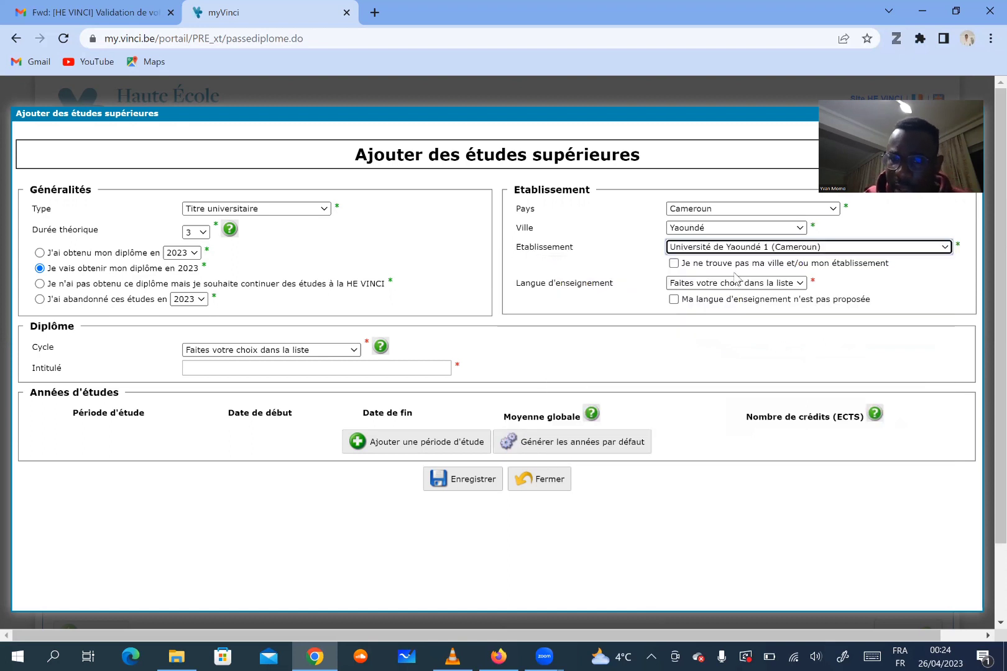
left_click(740, 283)
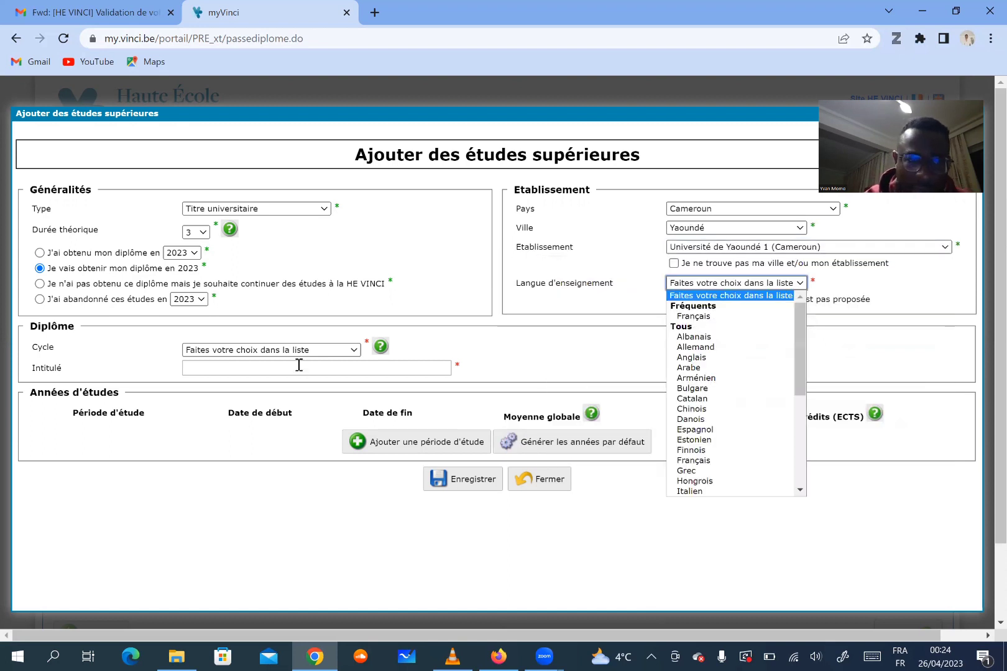
key("Down")
key("Return")
Step: Set the cycle to '1er cycle d'enseignement de type long' and title it 'Licence en sciences biomédicales'
left_click(282, 350)
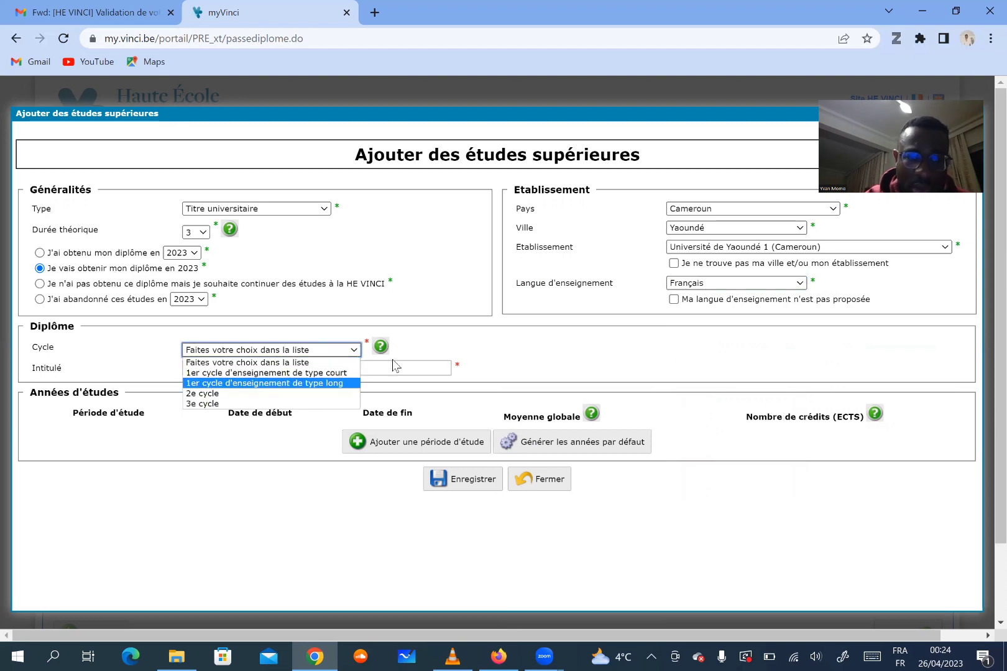
key("Return")
left_click(412, 370)
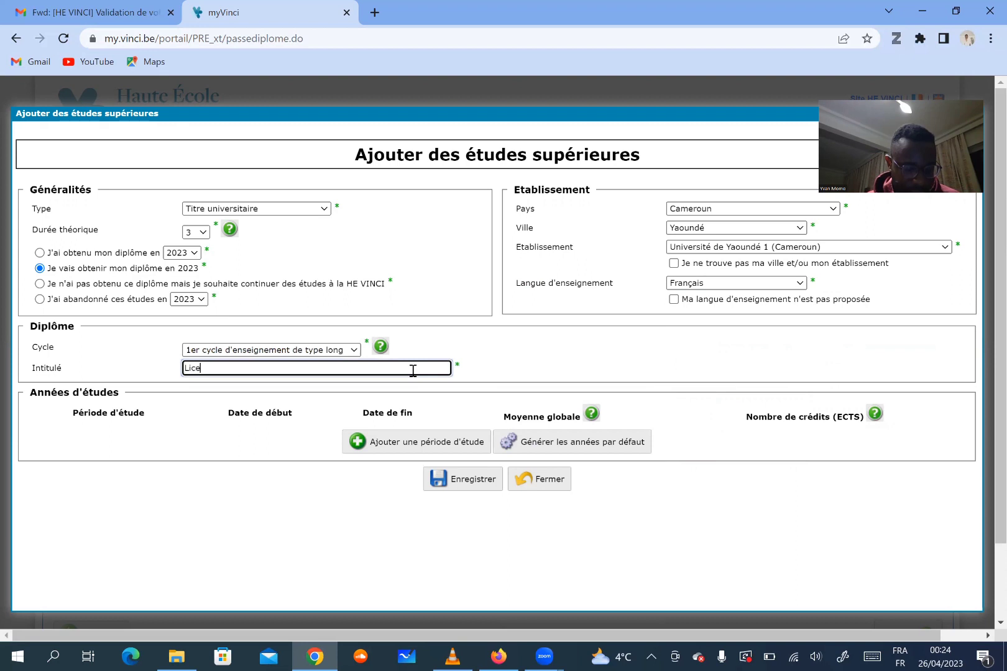
type("Licence en sciences ")
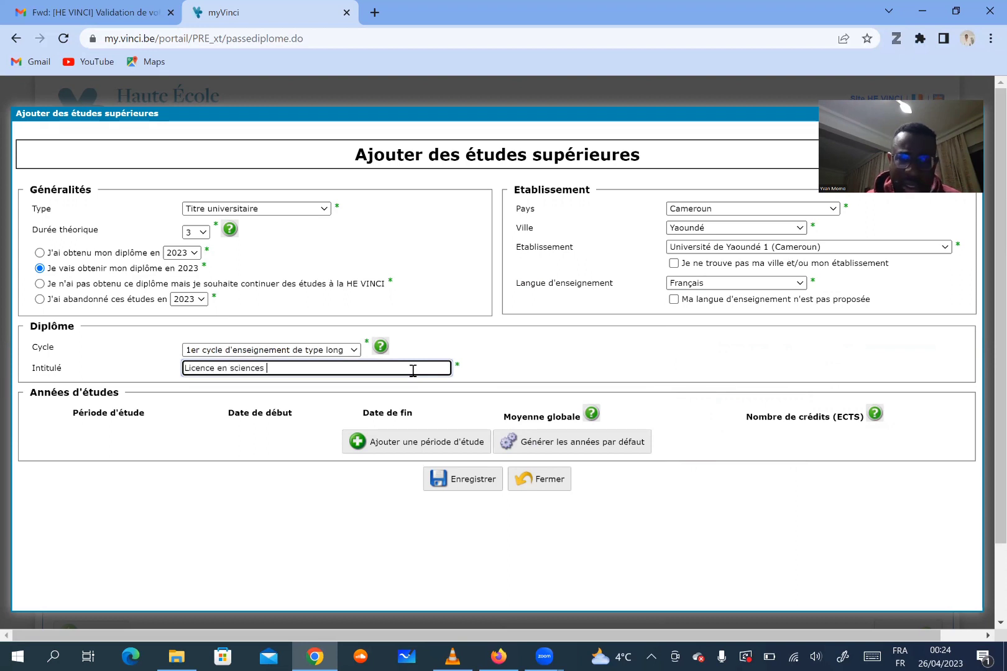
type("biomédicales")
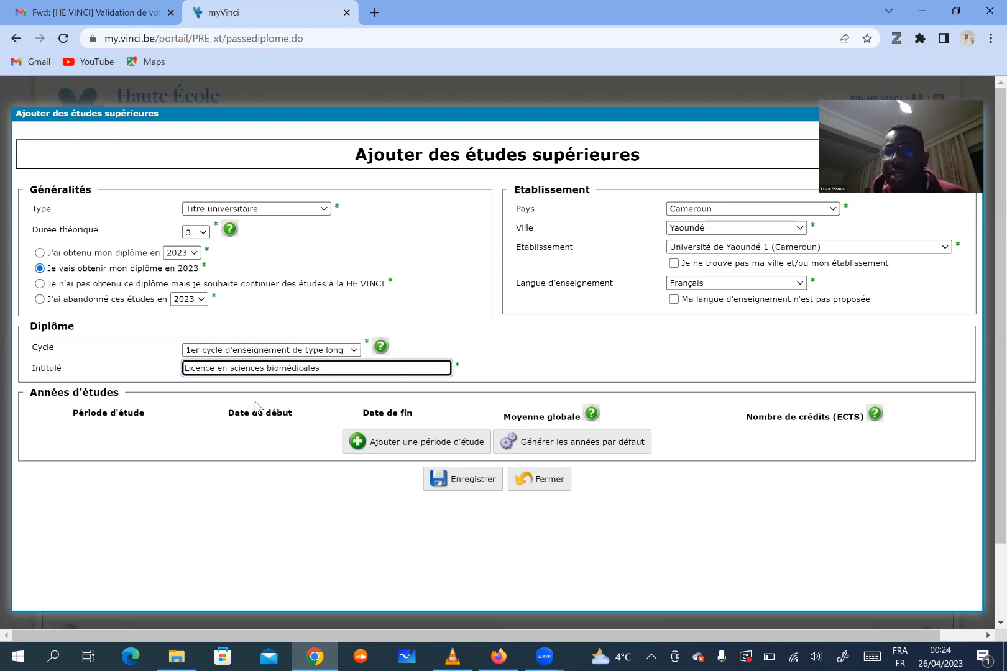
left_click(390, 446)
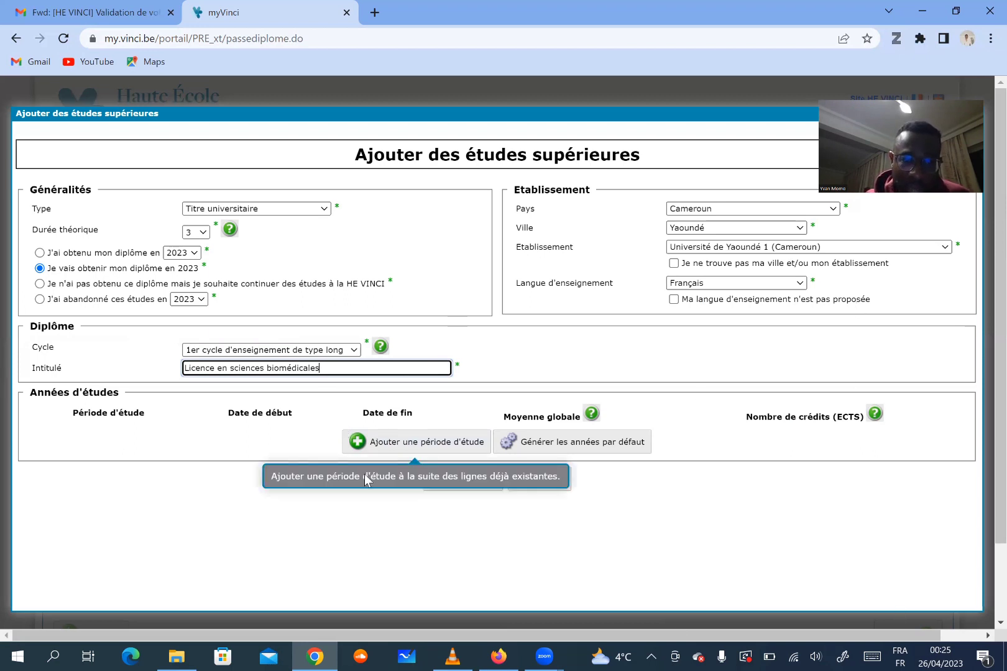
Step: Add a first study period row starting on 01/09/2020
left_click(405, 443)
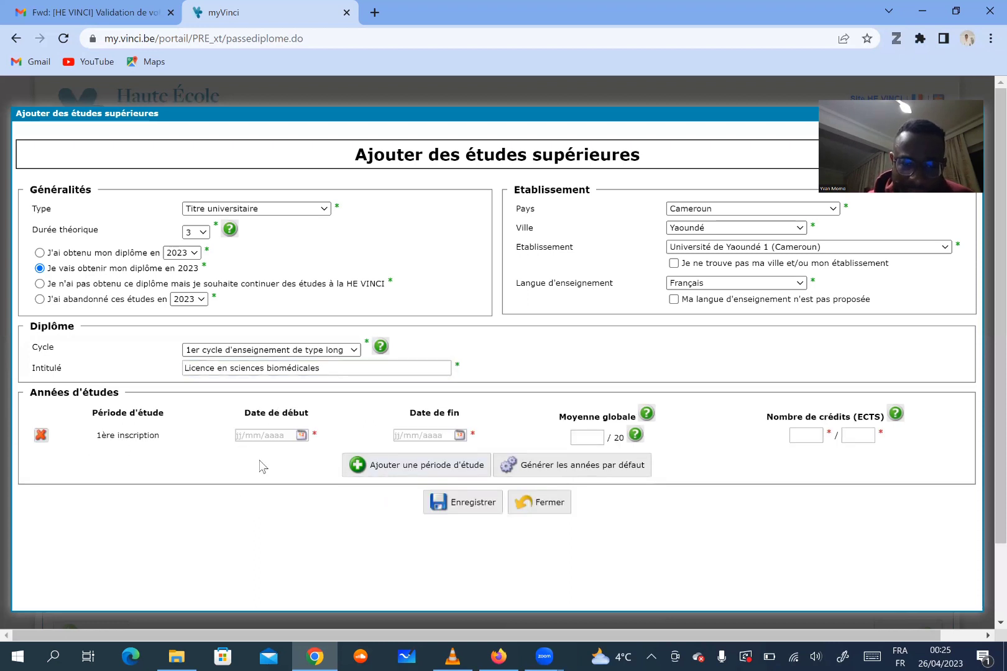
left_click(249, 437)
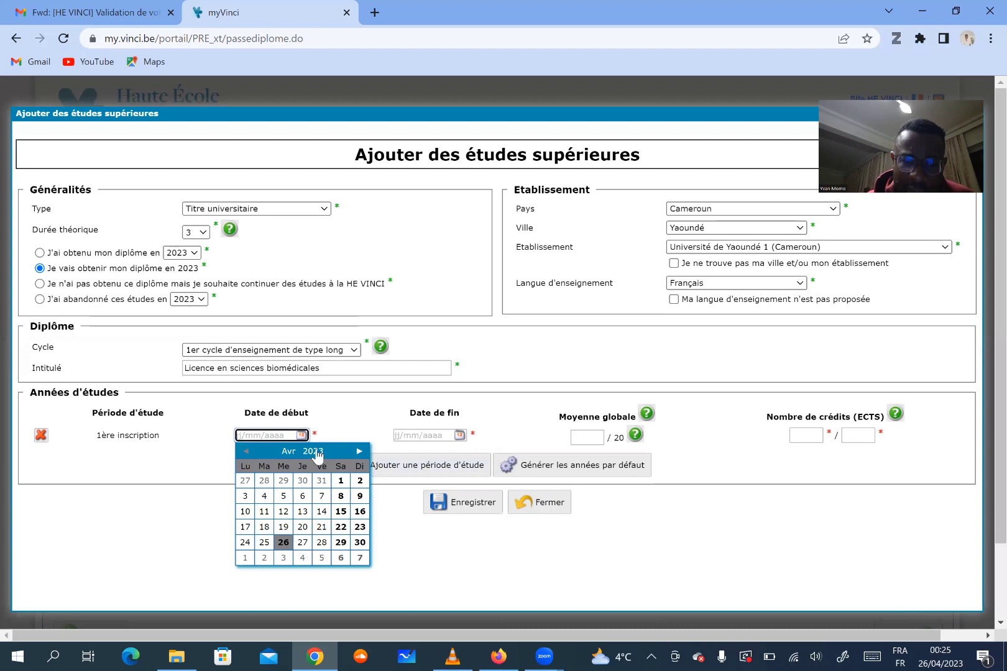
scroll(321, 455, "up", 3)
scroll(324, 453, "up", 2)
left_click(327, 449)
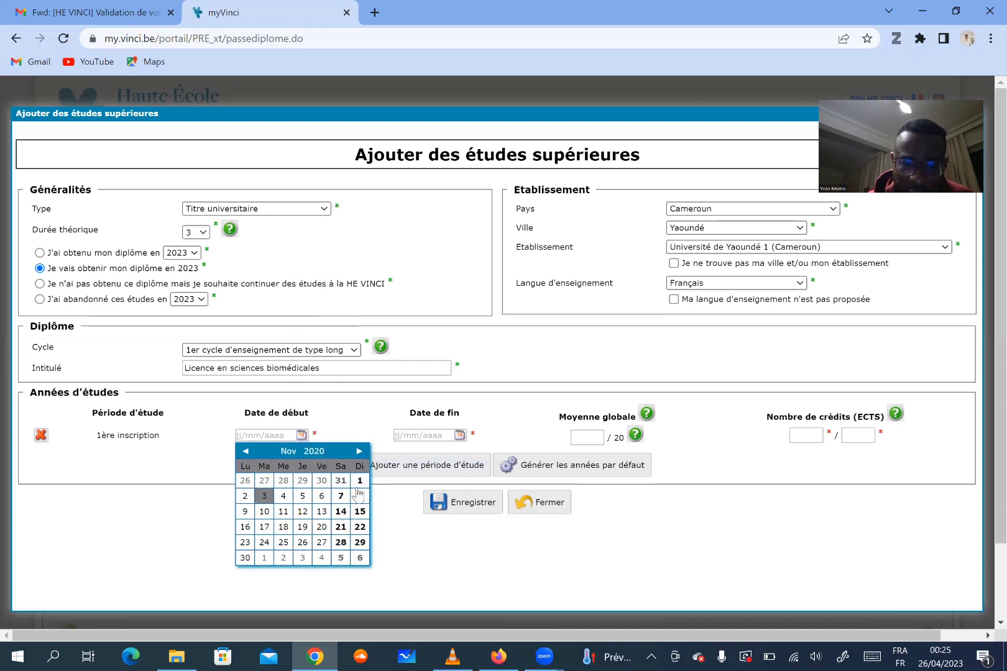
key("Return")
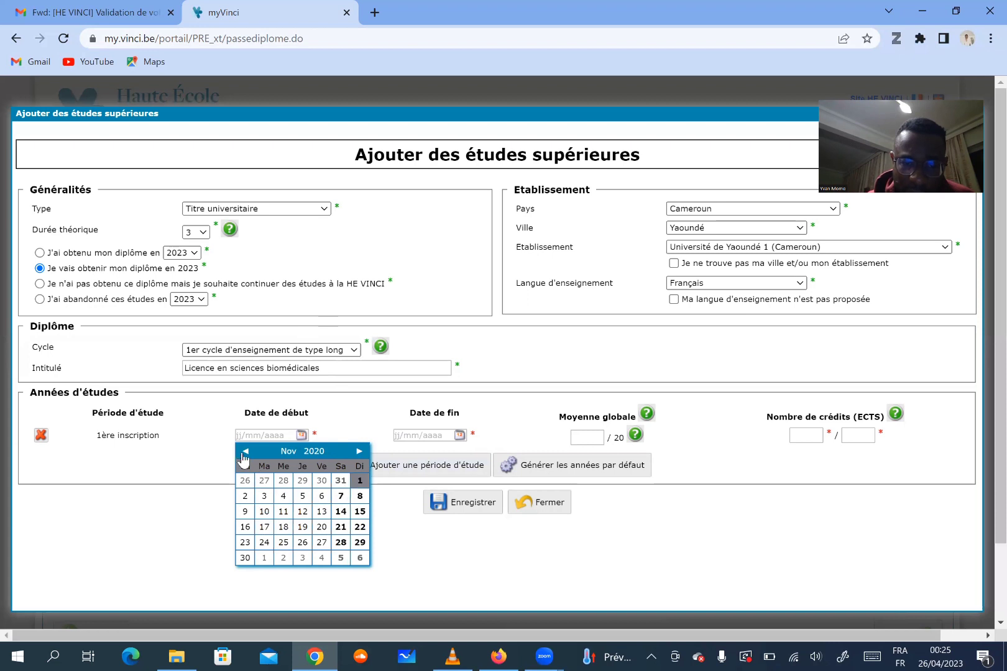
left_click(245, 452)
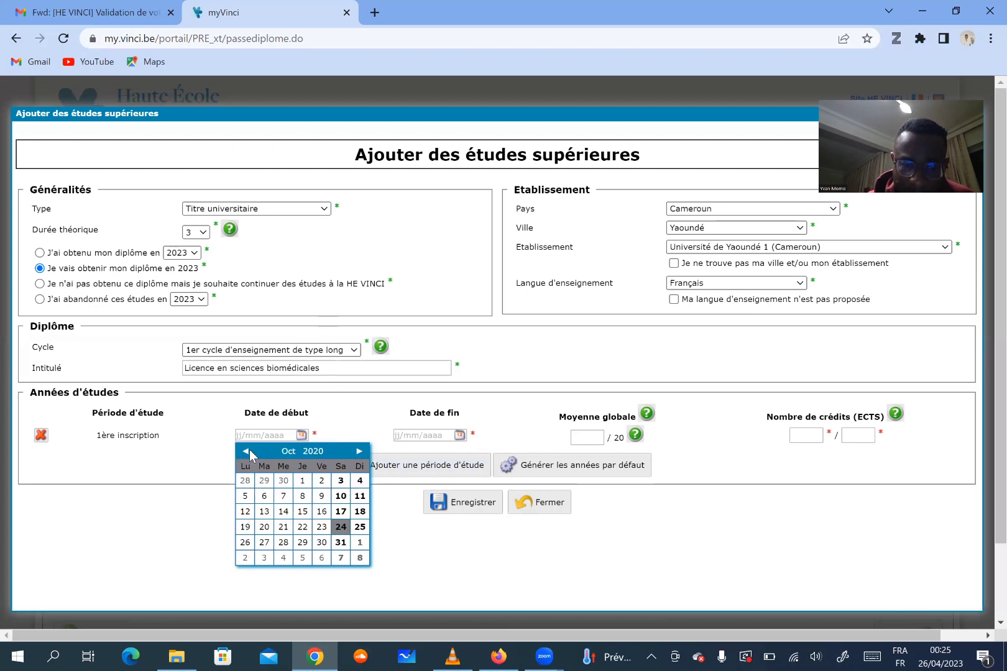
left_click(245, 452)
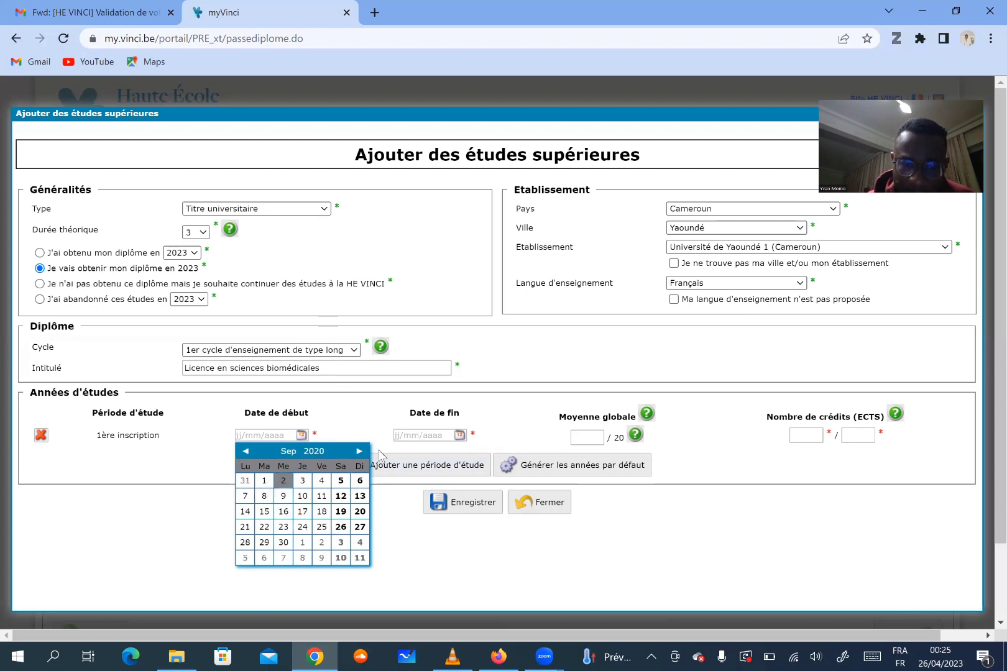
left_click(264, 481)
Step: Set the first study period's end date to 31/08/2021
left_click(459, 435)
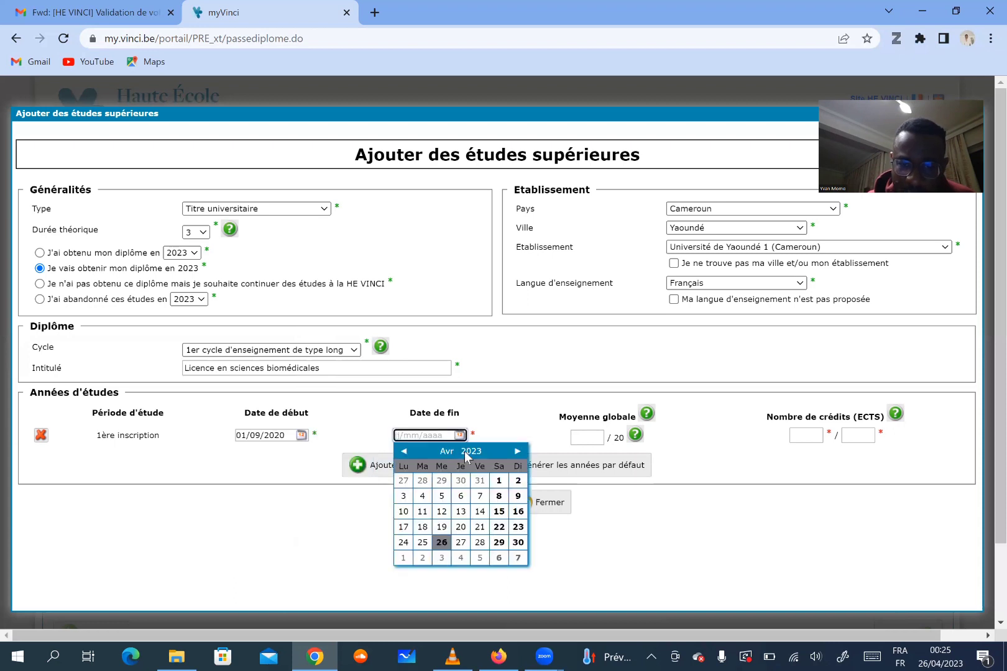
left_click(469, 452)
left_click(484, 453)
left_click(447, 430)
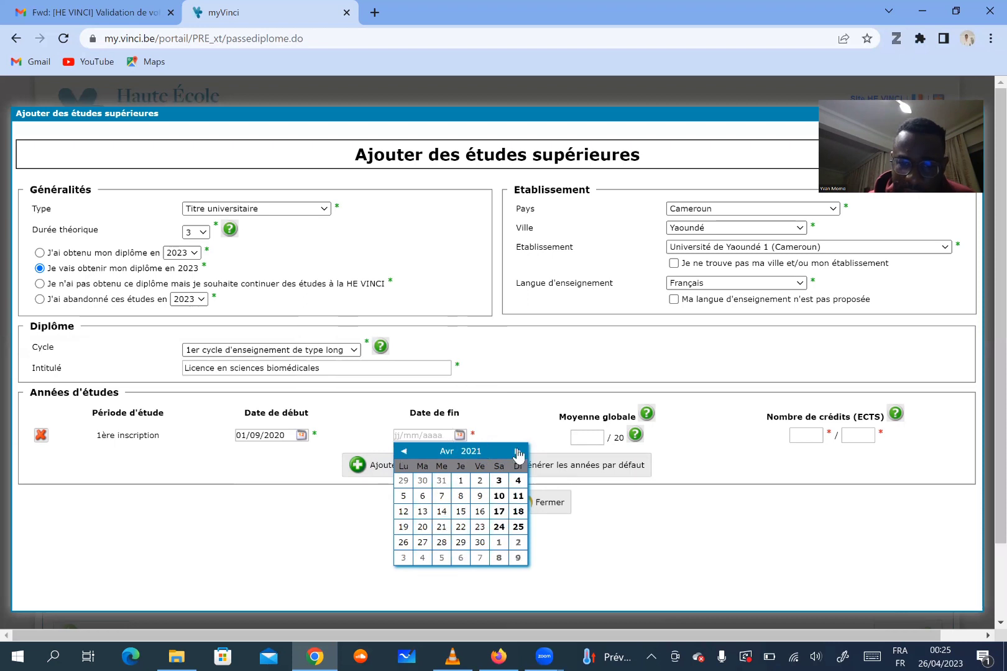
left_click(517, 452)
left_click(517, 452)
left_click(517, 452)
left_click(517, 452)
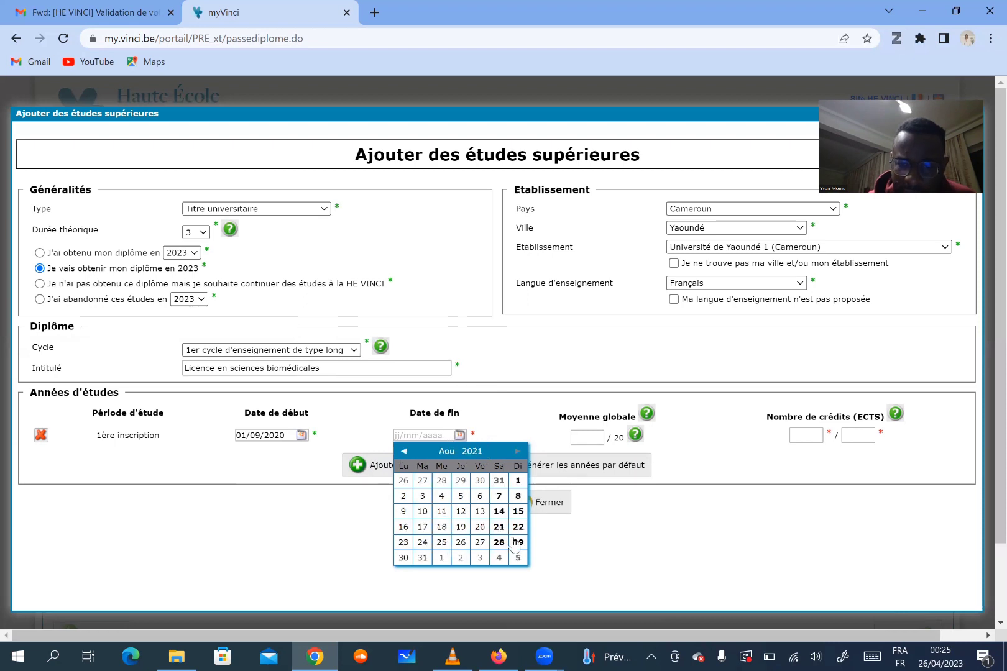
left_click(422, 557)
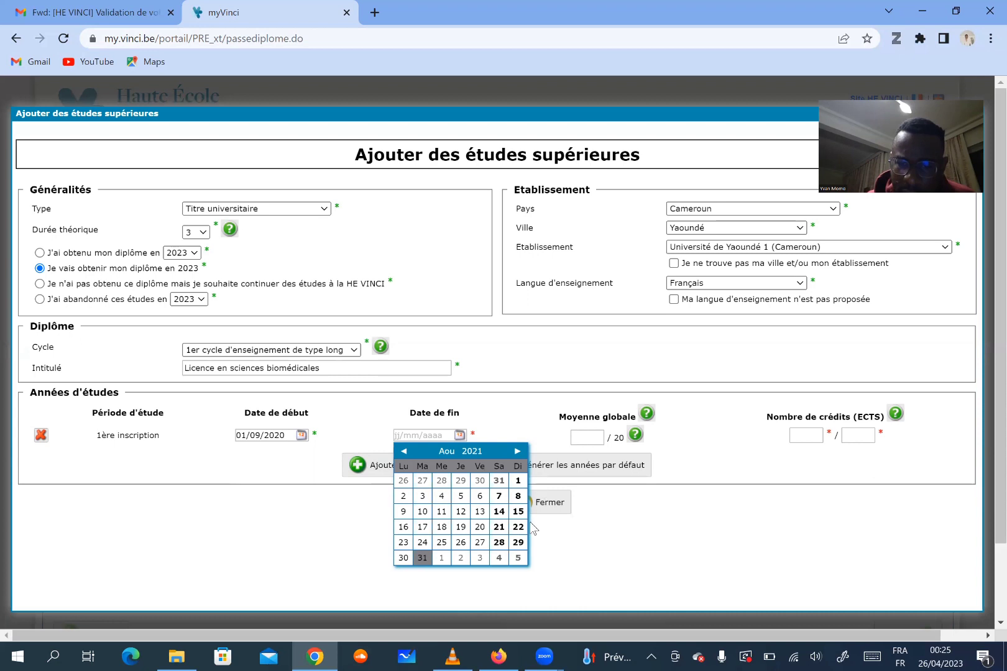
Step: Enter a 12/20 overall average and 60/60 ECTS credits, then save the period
left_click(584, 437)
type("12")
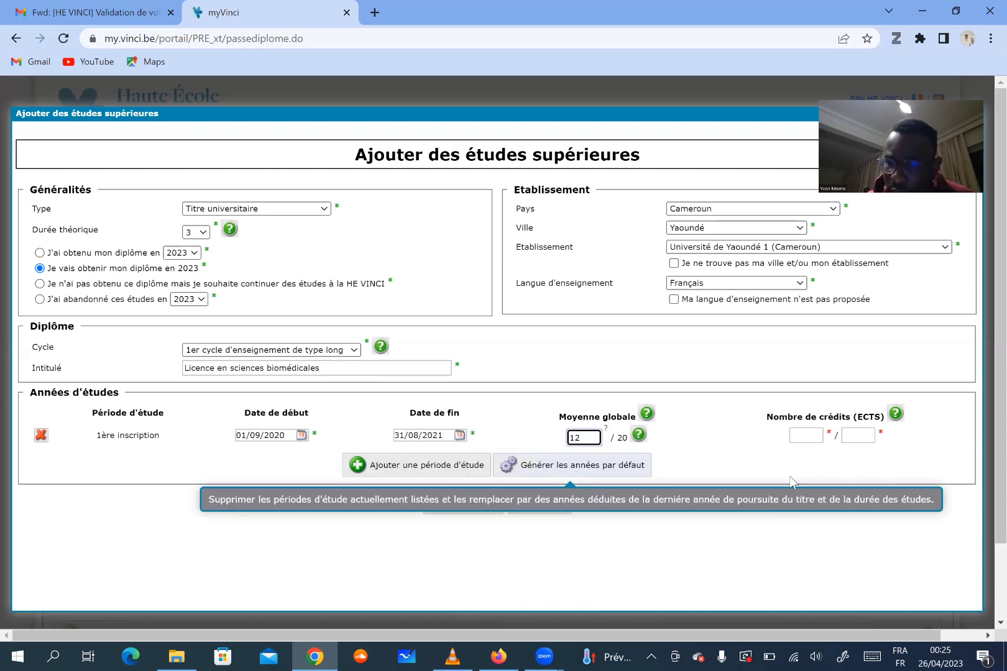
left_click(811, 434)
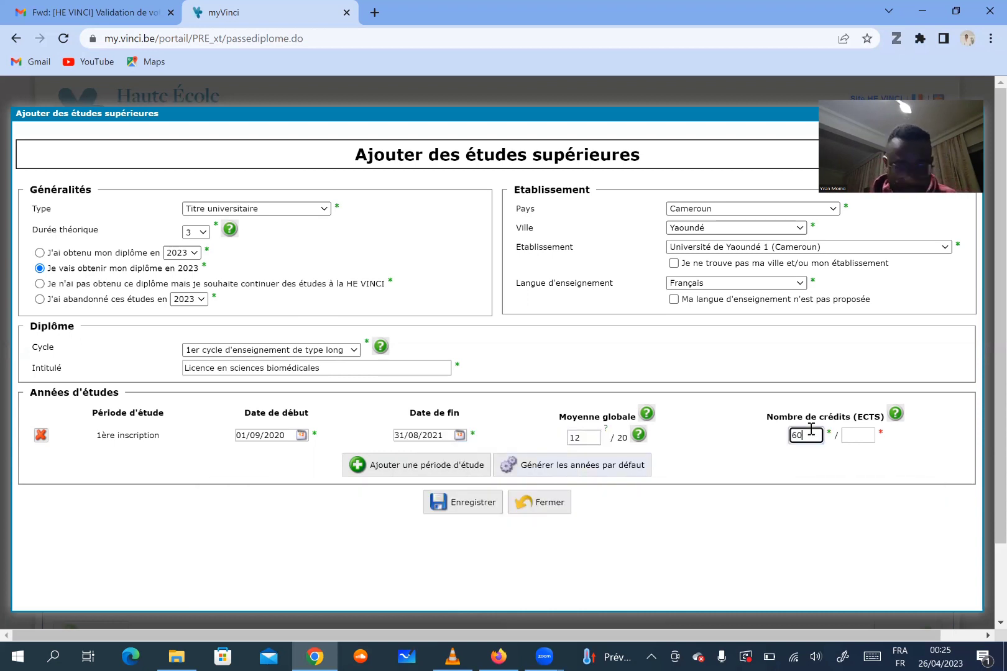
key("Tab")
type("60")
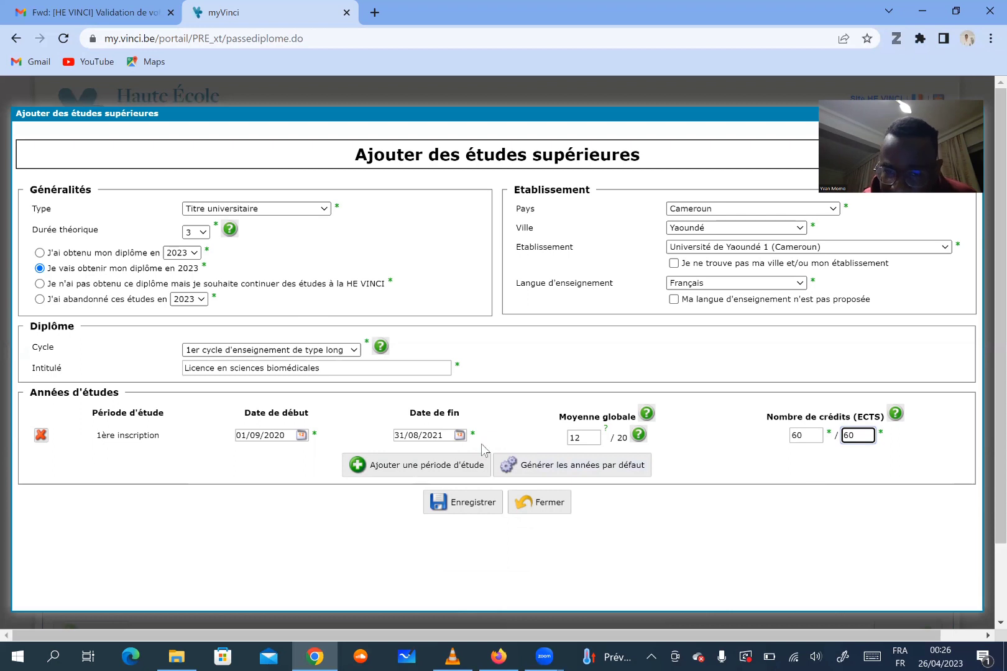
mouse_move(315, 437)
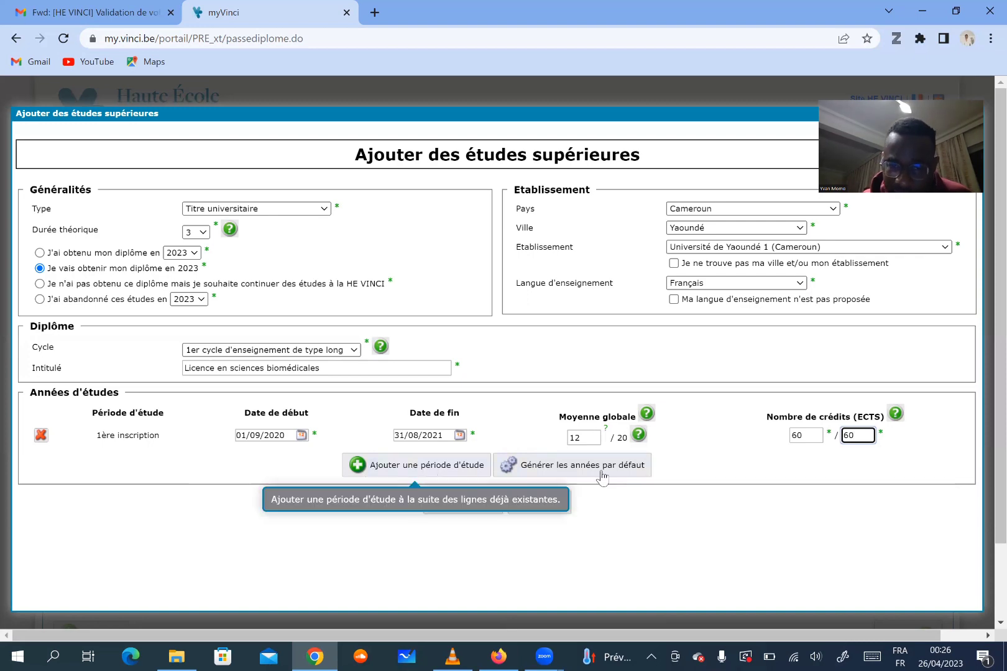
left_click(463, 505)
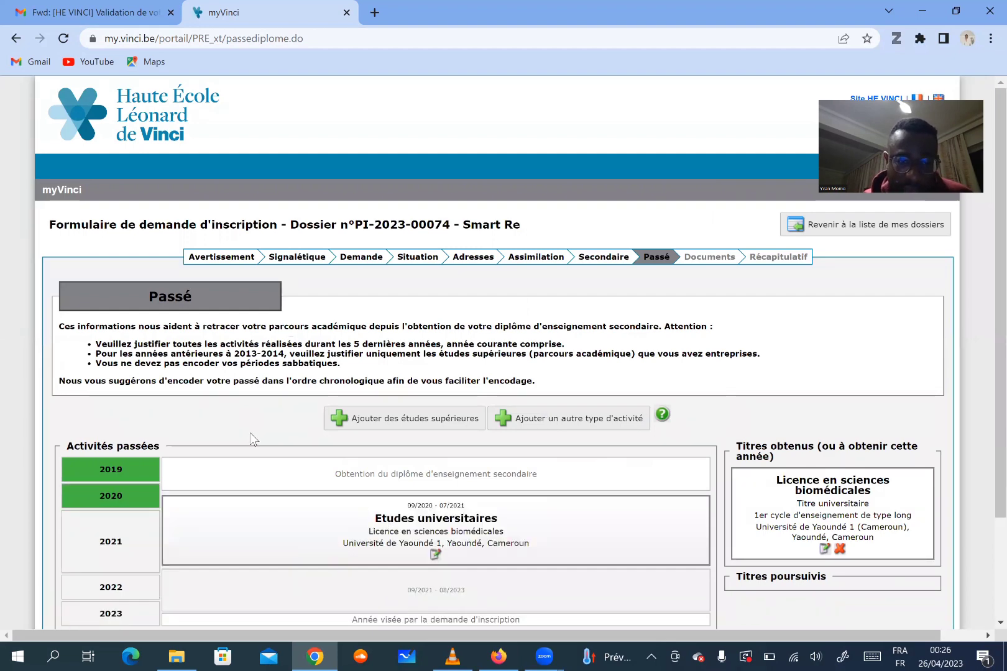
Step: Reopen the Université de Yaoundé 1 biomedical studies entry from the timeline for editing
scroll(308, 446, "down", 1)
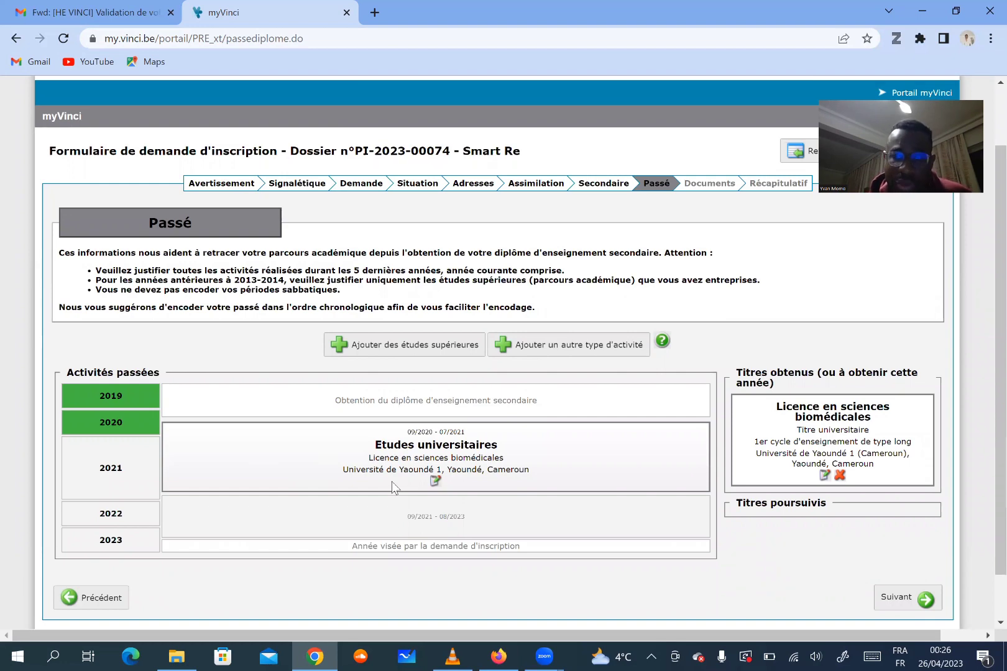
left_click(435, 480)
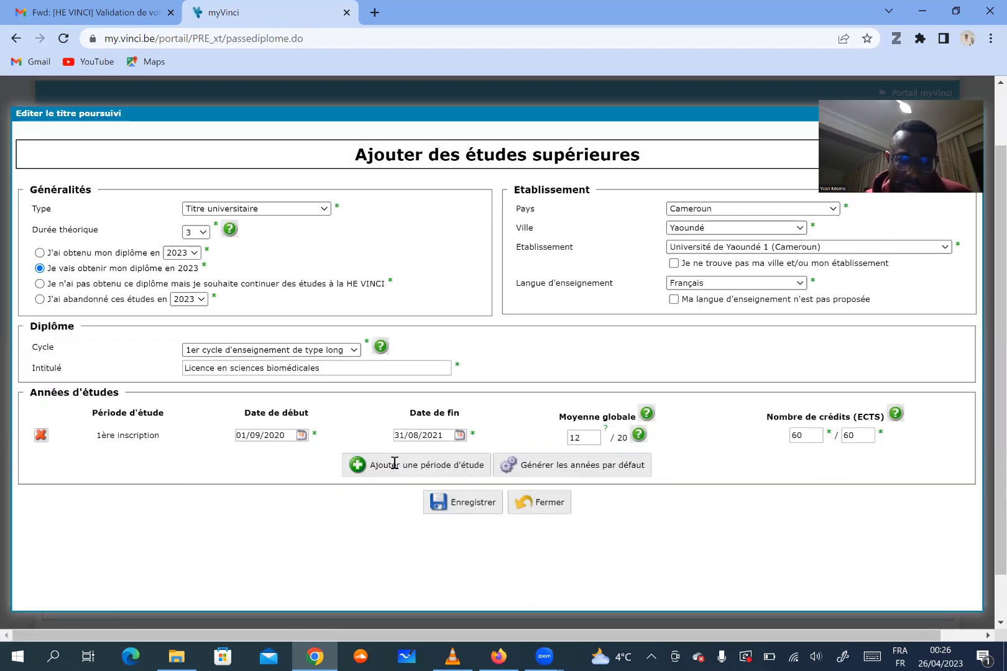
Step: Add a second study period row starting on 01/09/2021
left_click(394, 465)
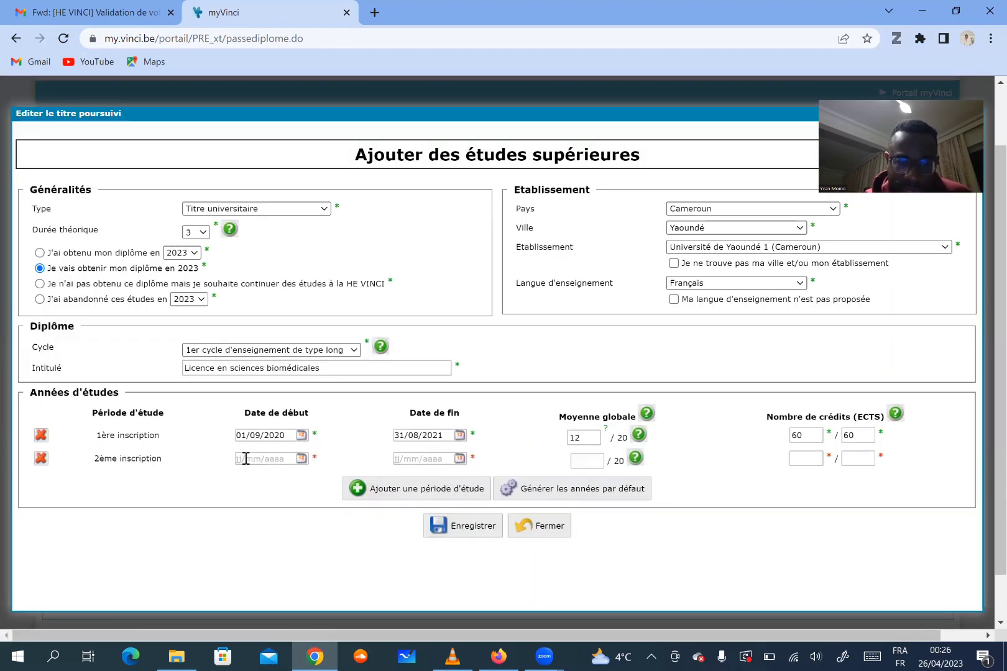
left_click(255, 458)
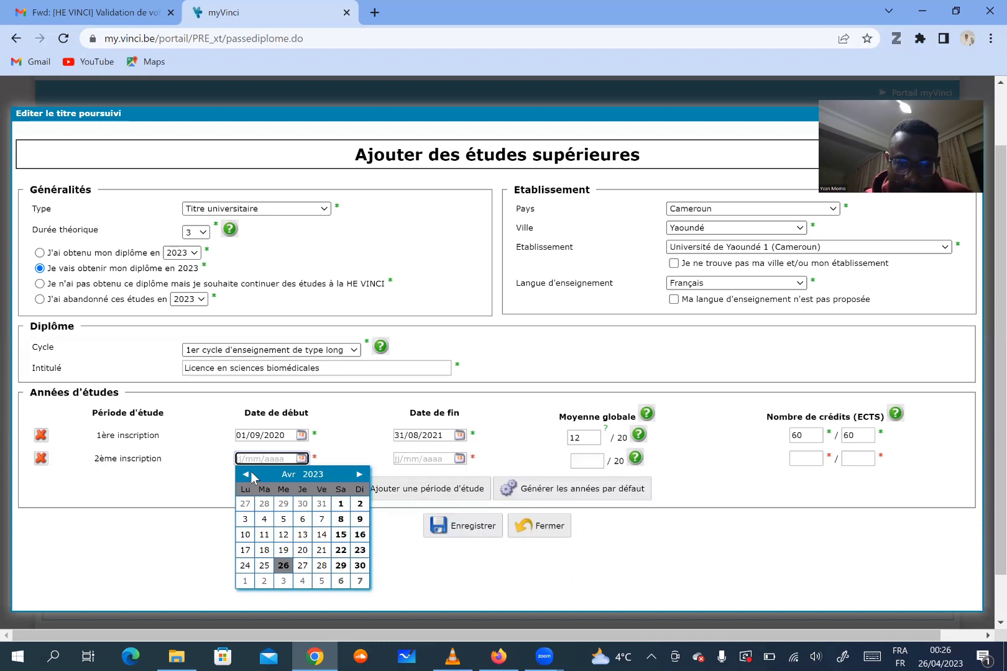
scroll(319, 477, "up", 2)
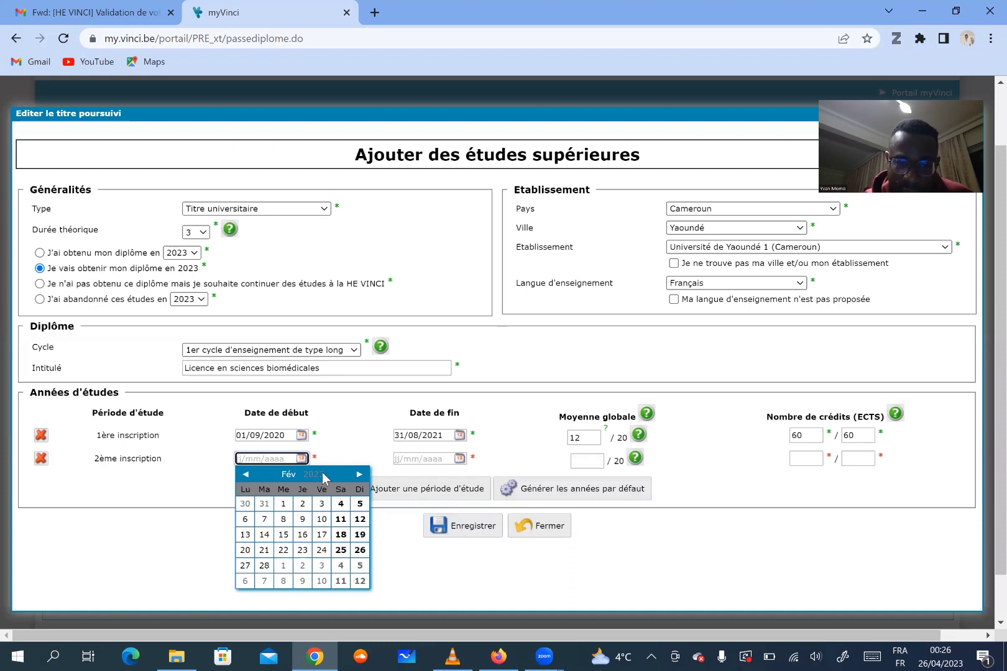
left_click(317, 473)
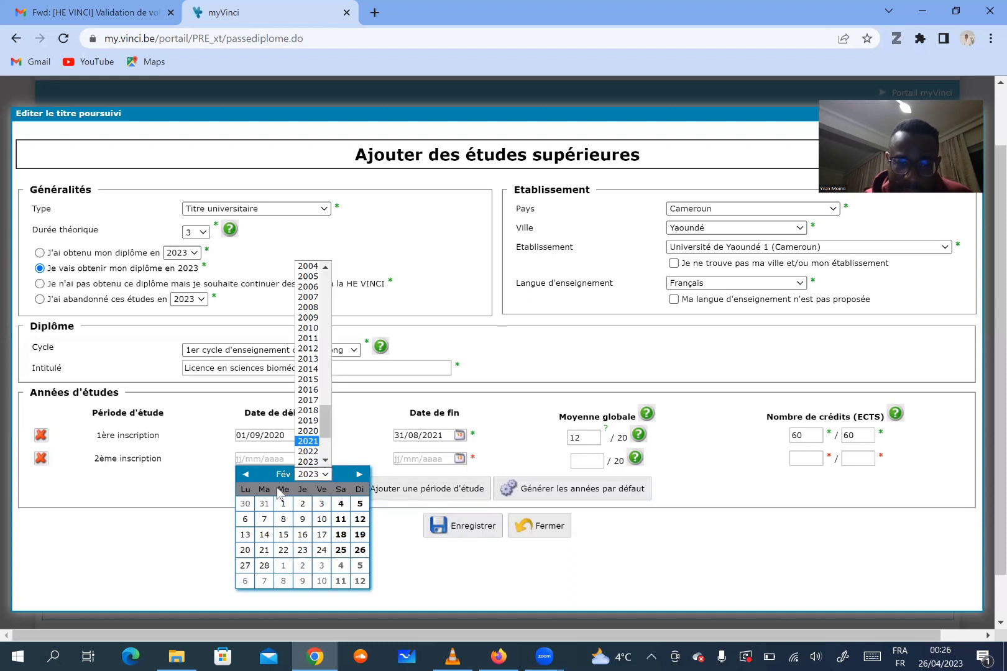
key("Return")
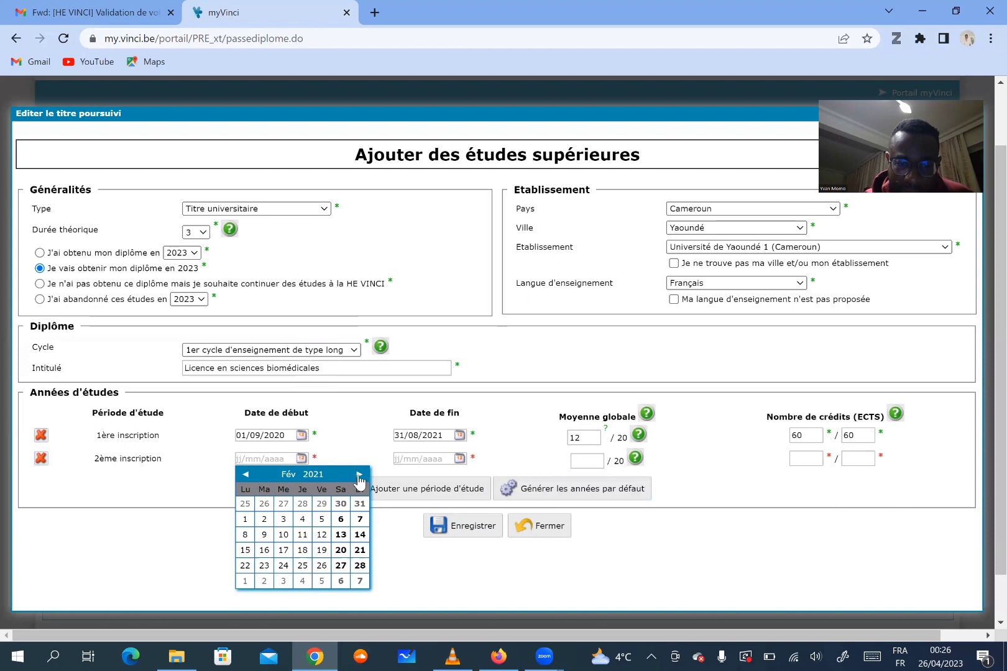
left_click(359, 475)
left_click(359, 475)
left_click(359, 475)
left_click(360, 475)
left_click(360, 474)
left_click(359, 475)
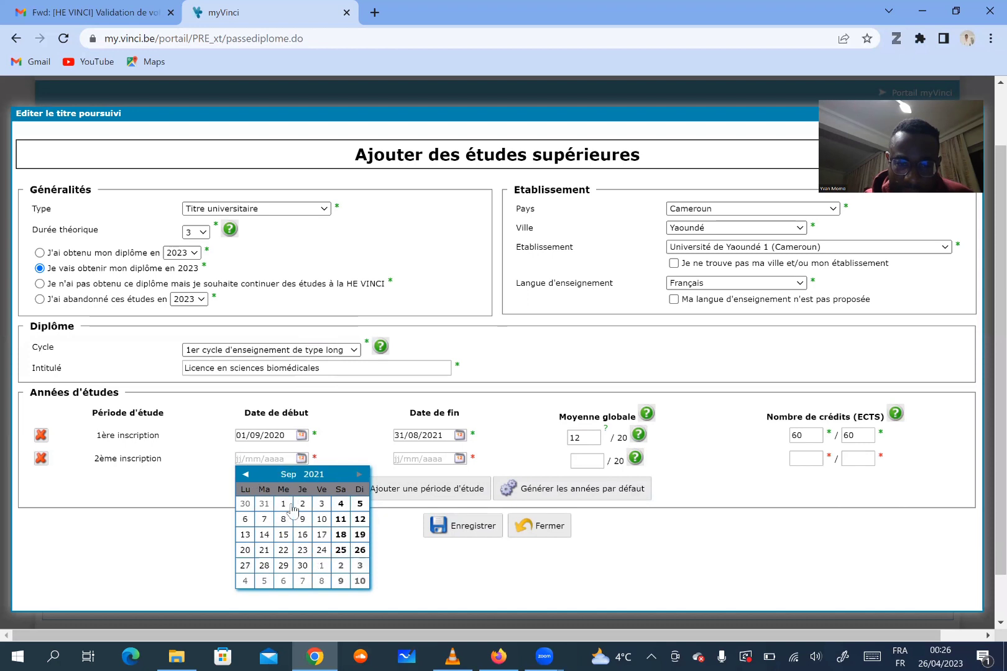
left_click(287, 506)
Step: Set the second period's end date to 31/08/2022
left_click(459, 458)
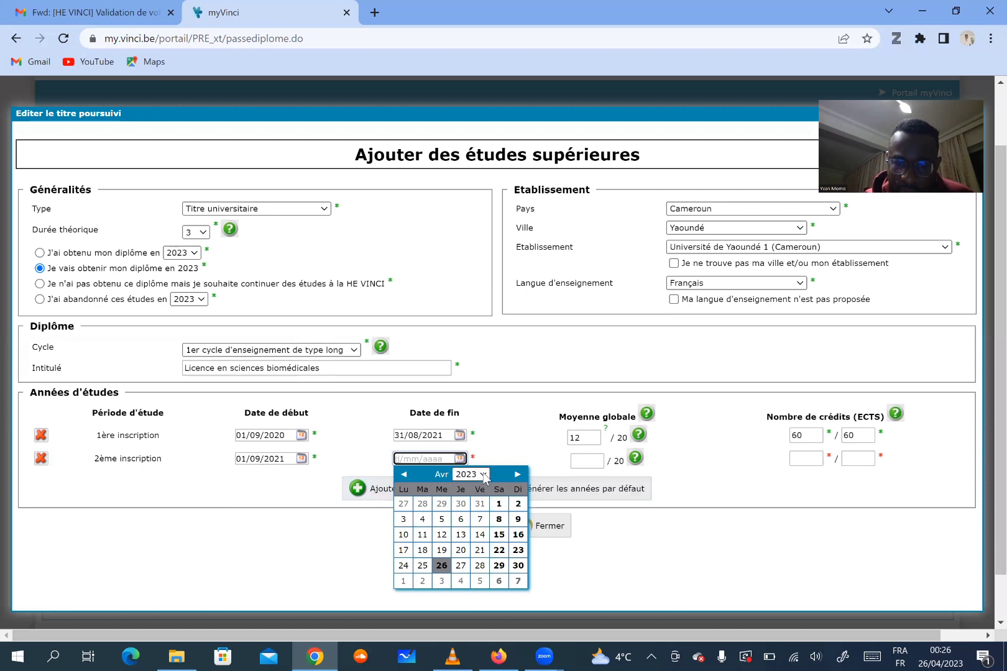
left_click(483, 475)
left_click(483, 476)
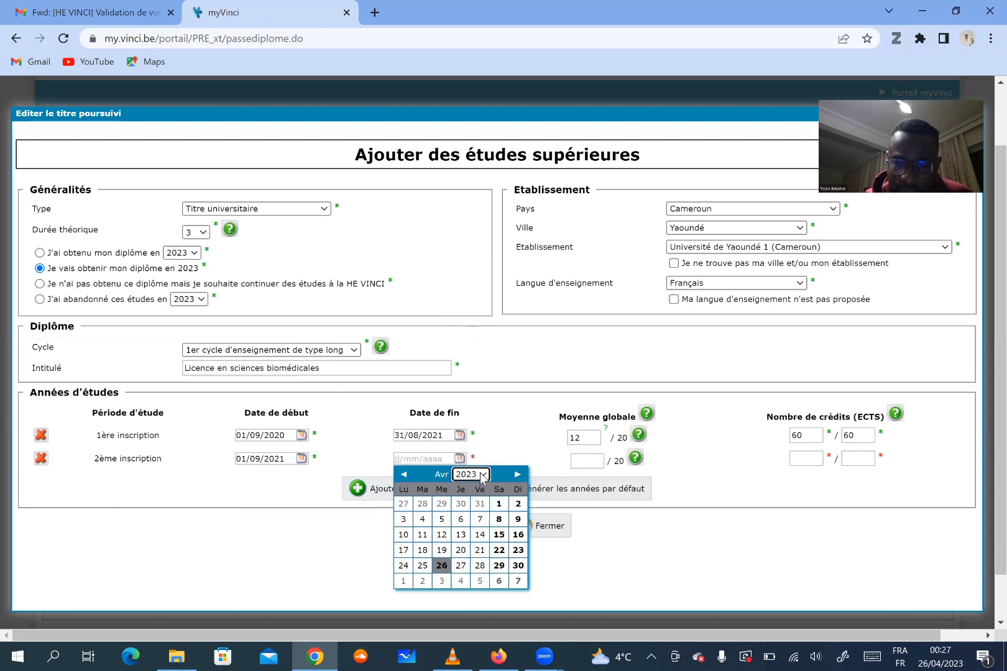
left_click(472, 458)
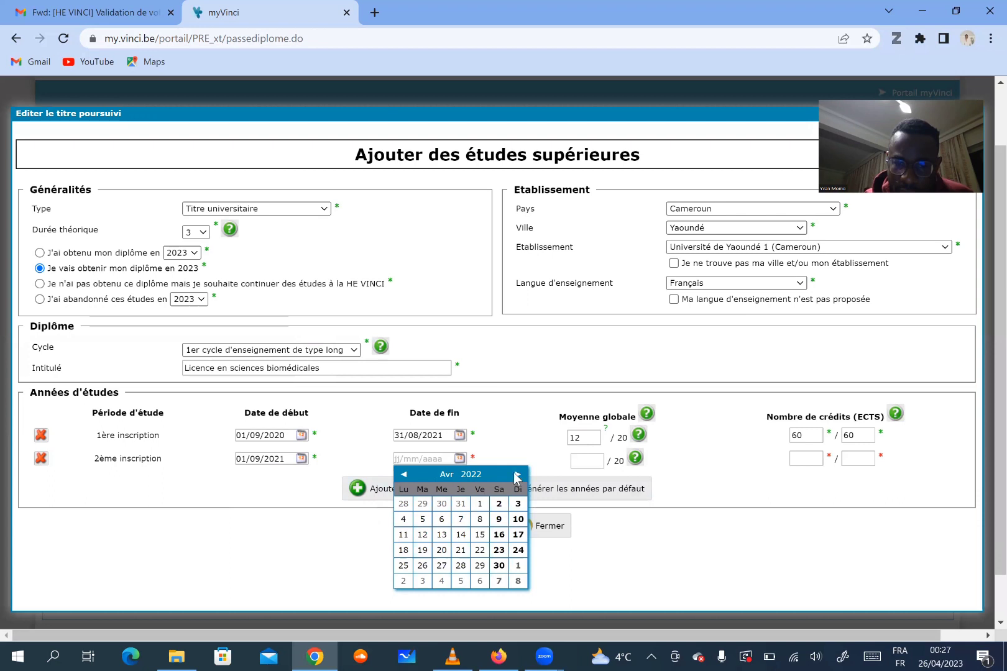
left_click(712, 491)
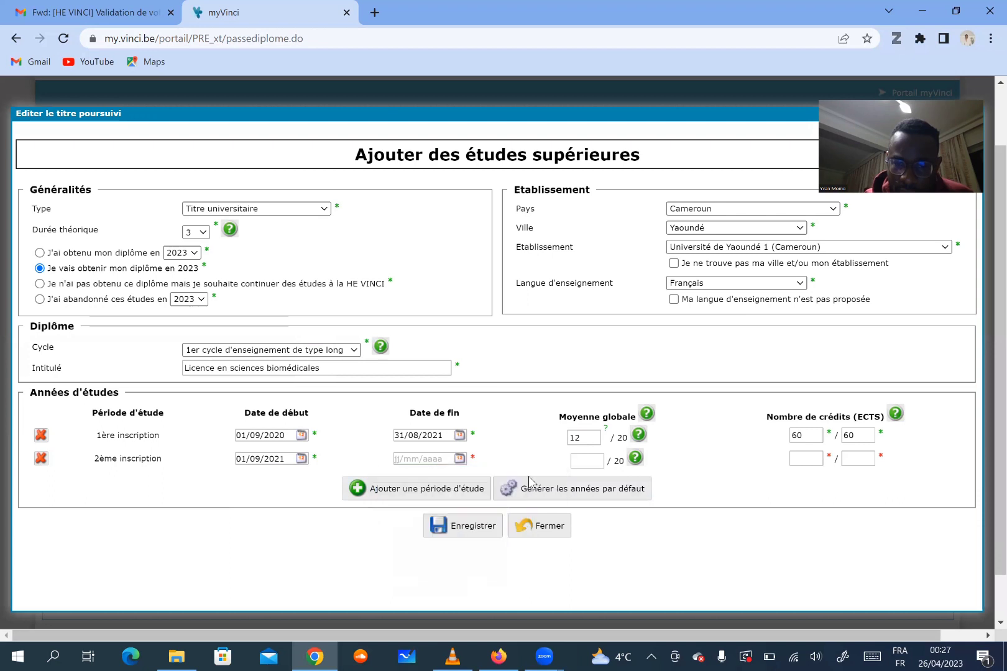
left_click(438, 460)
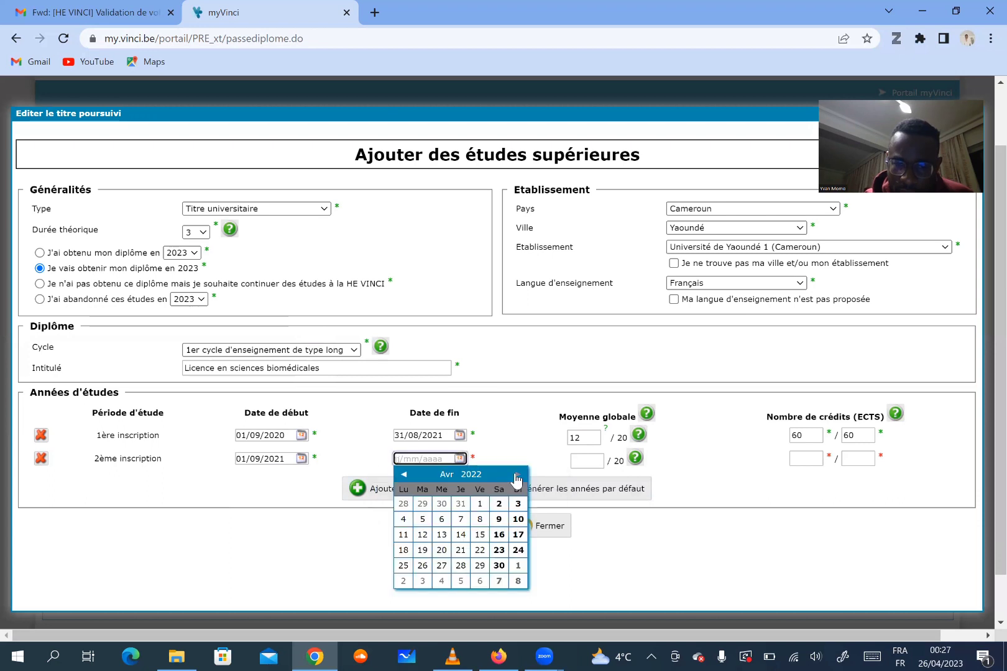
left_click(517, 475)
left_click(517, 475)
left_click(518, 475)
left_click(517, 475)
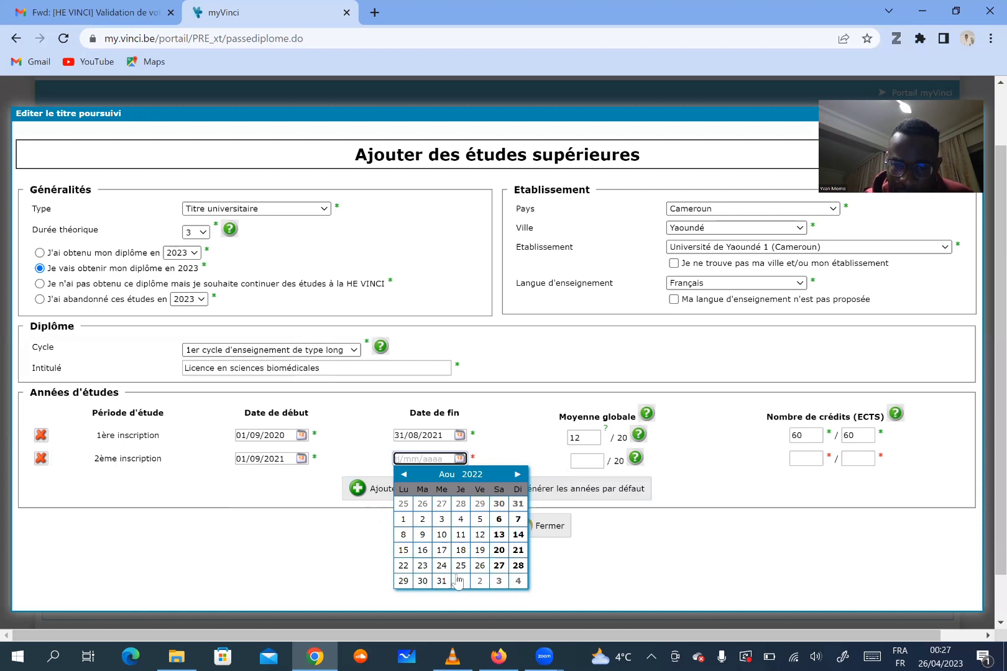
key("Return")
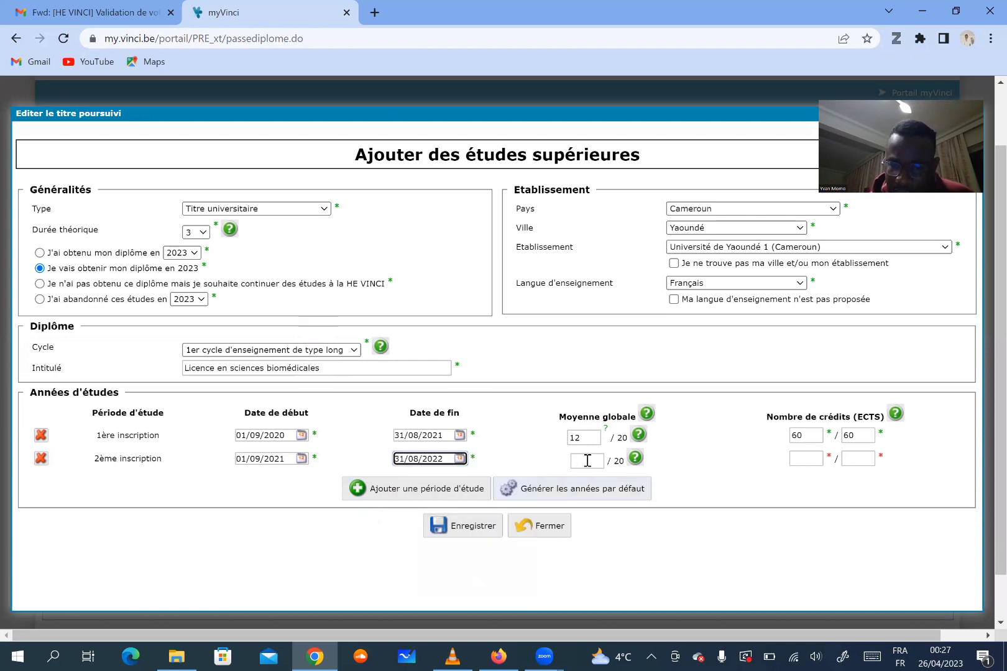
Step: Enter a 14/20 average and 60/60 ECTS credits for the second year
left_click(587, 461)
type("14")
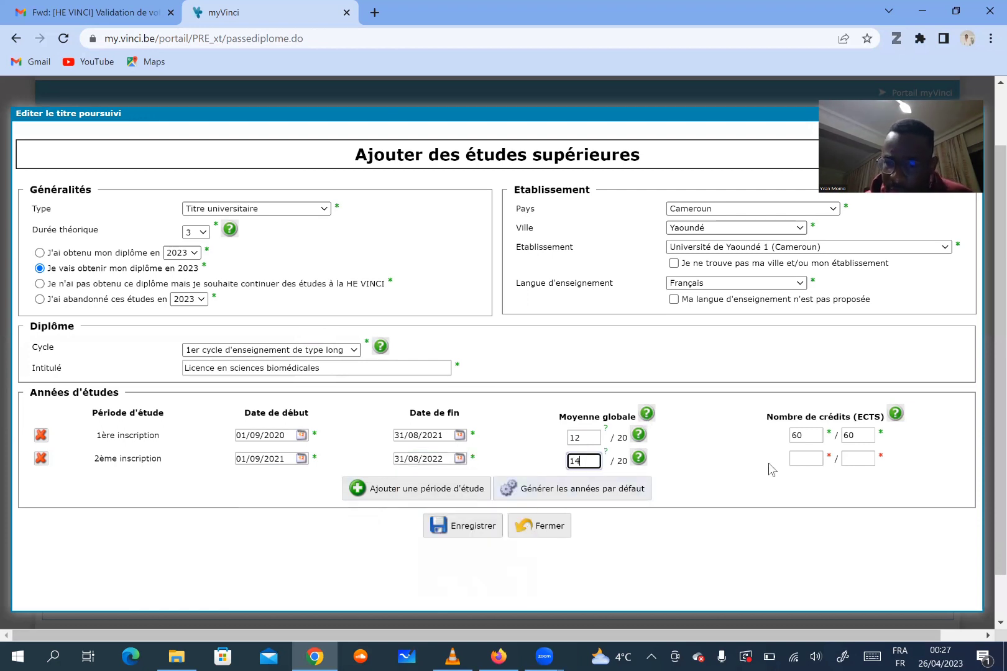
left_click(804, 460)
type("60")
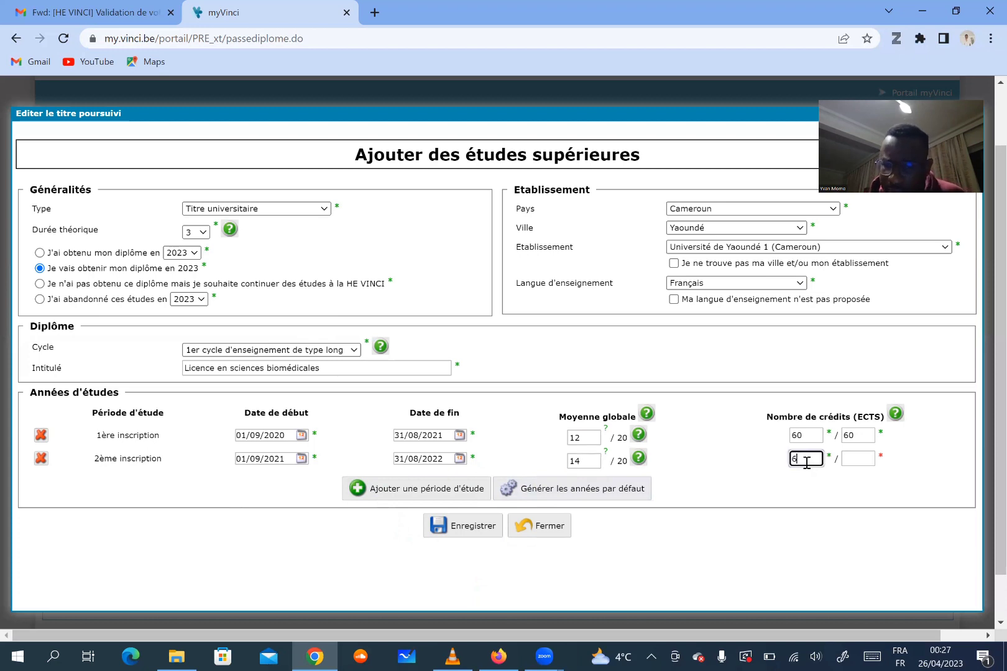
left_click(858, 458)
type("60")
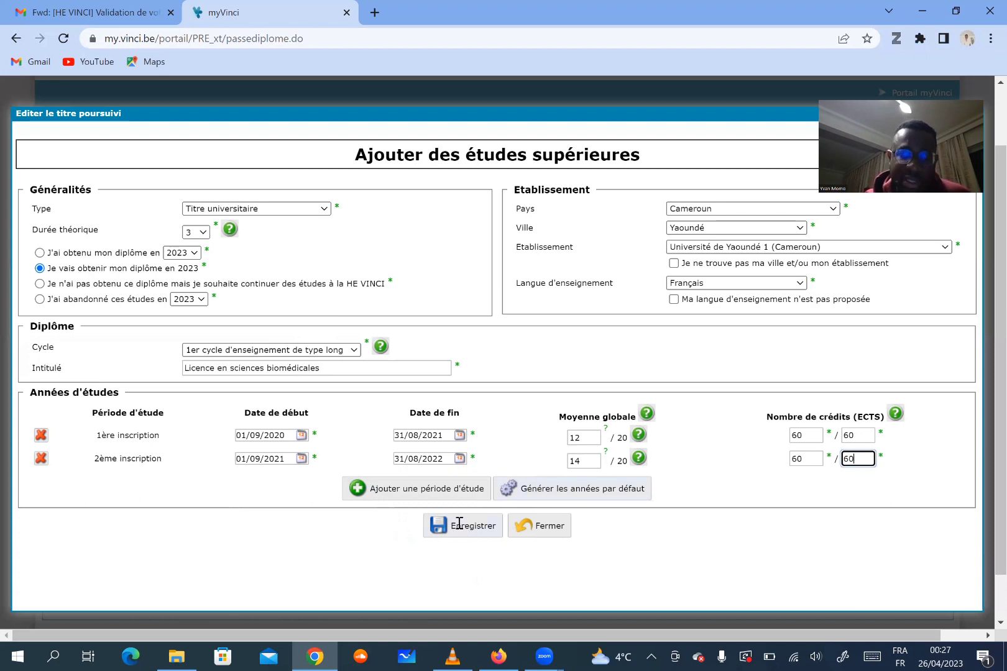
left_click(405, 487)
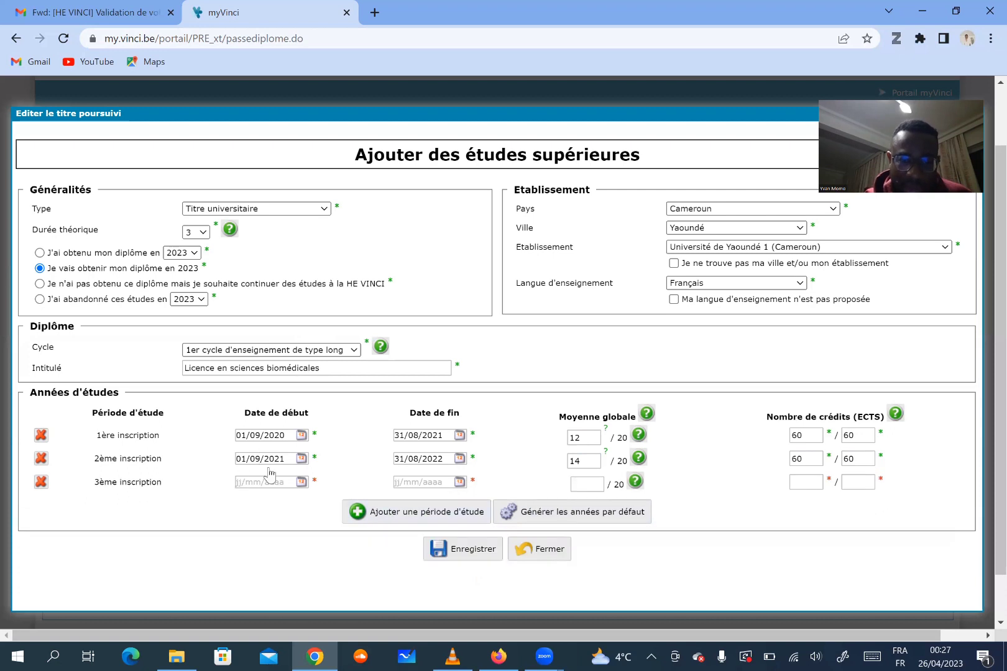
Step: Set the third study period's dates to 01/09/2022 – 26/04/2023
left_click(269, 476)
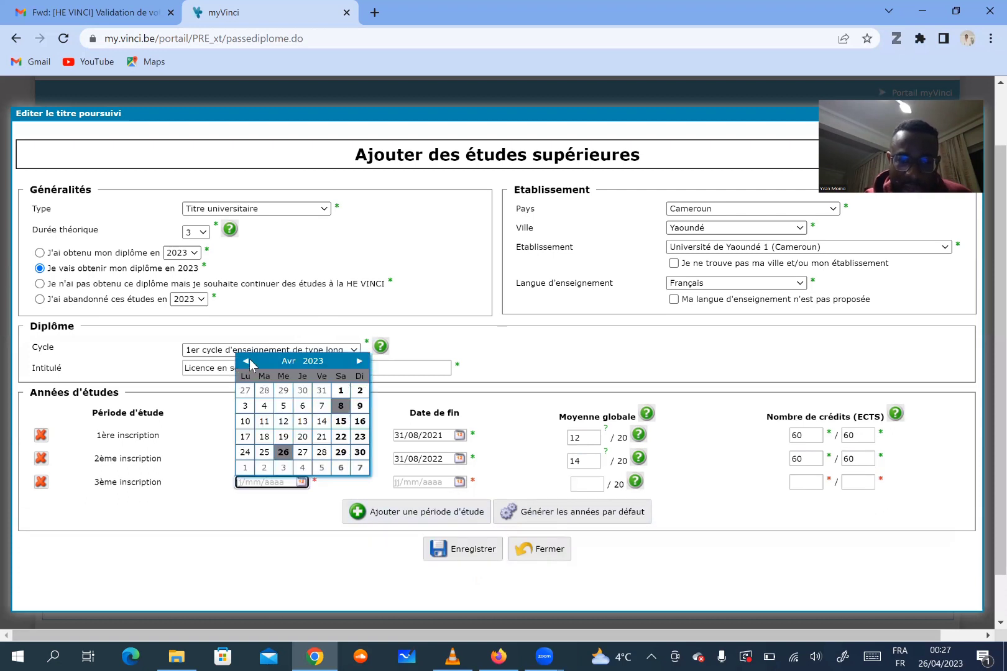
left_click(322, 362)
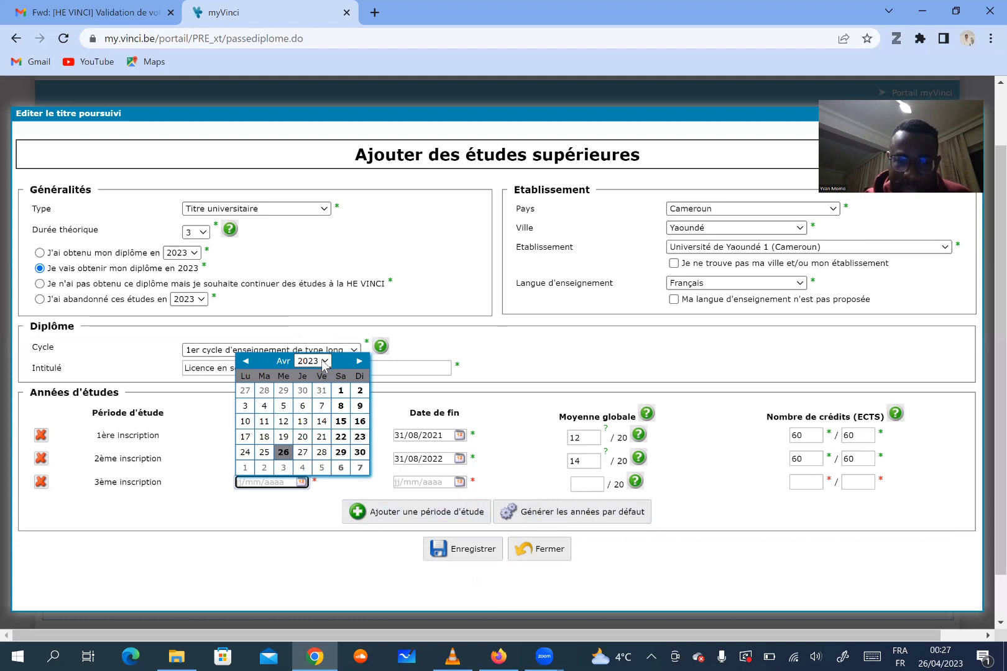
left_click(326, 361)
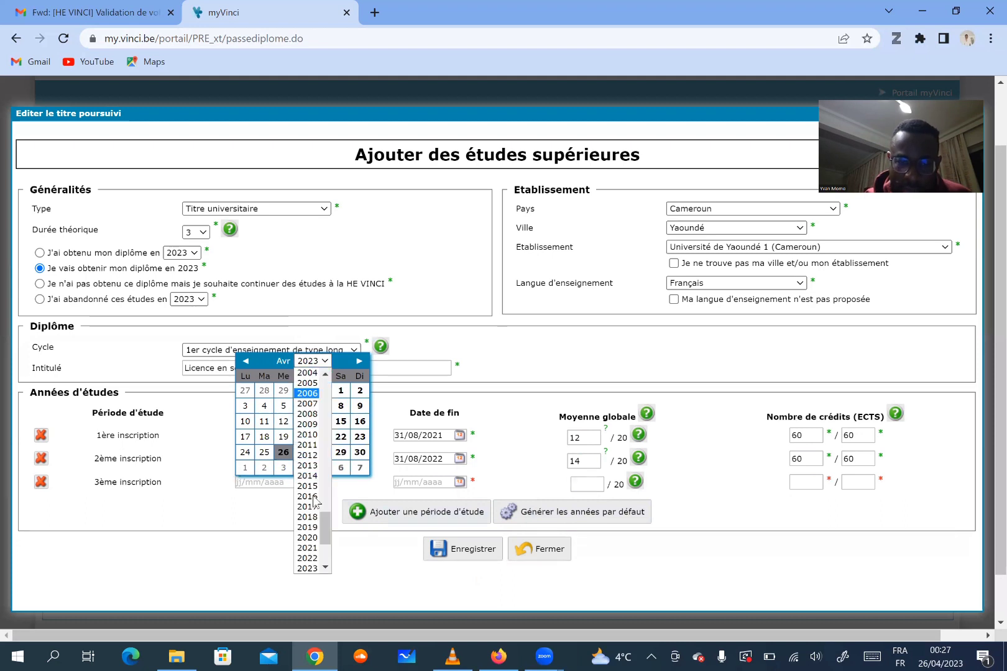
left_click(299, 558)
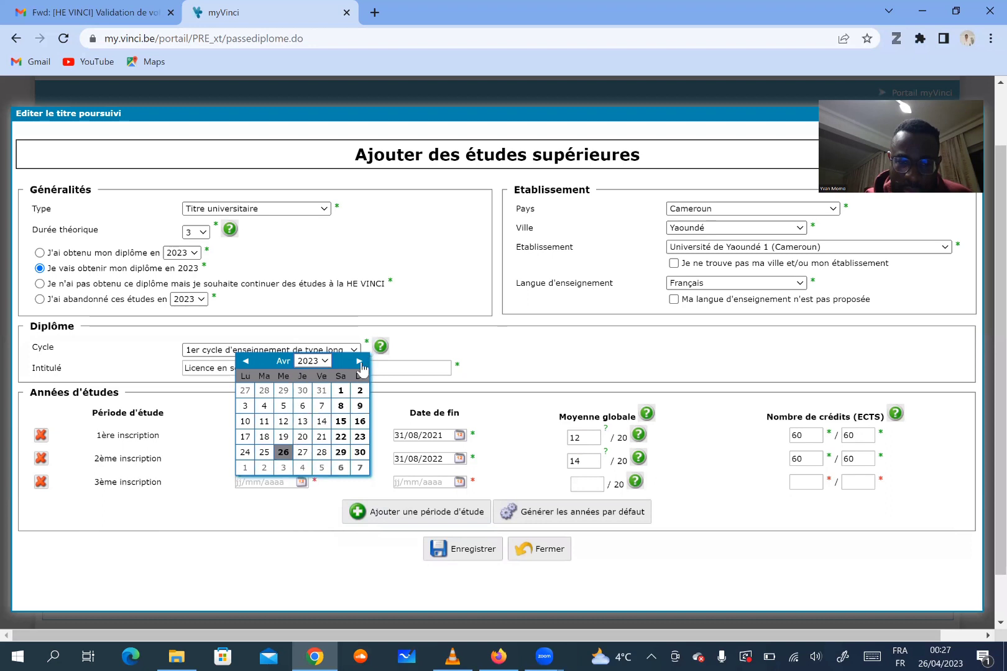
left_click(359, 361)
left_click(359, 361)
left_click(359, 361)
left_click(359, 361)
left_click(359, 361)
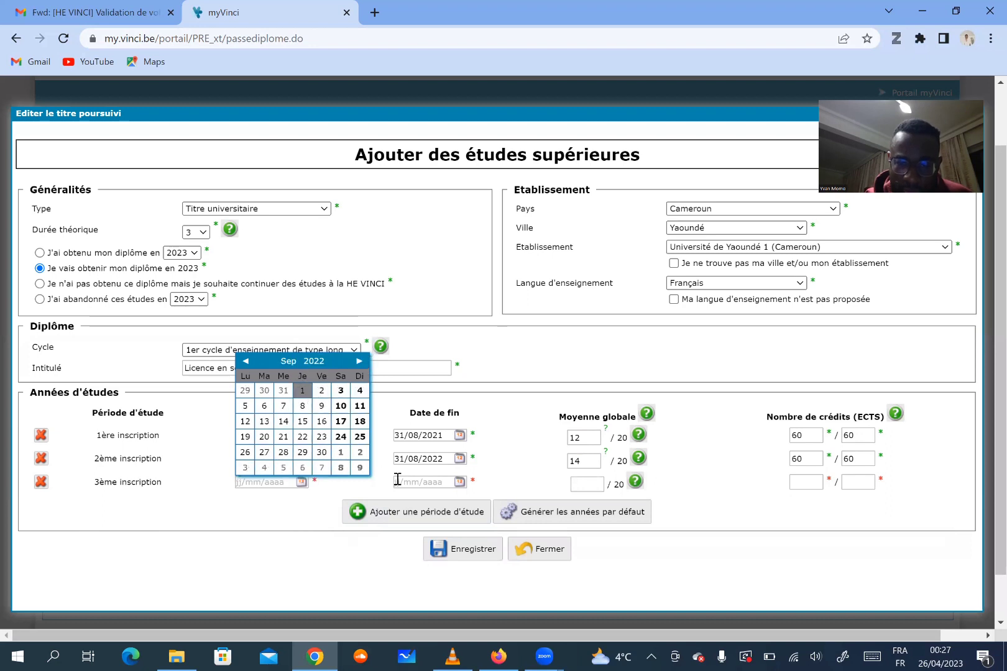
left_click(302, 391)
left_click(459, 481)
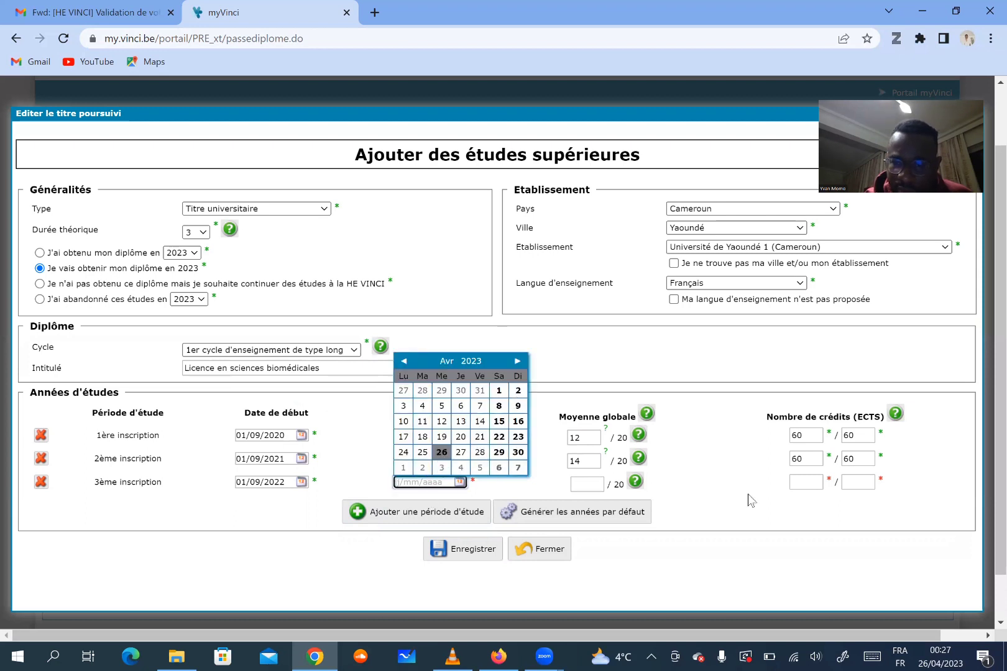
left_click(807, 482)
Step: Enter 30/60 ECTS credits and a 12/20 average for the third year, then save
left_click(807, 482)
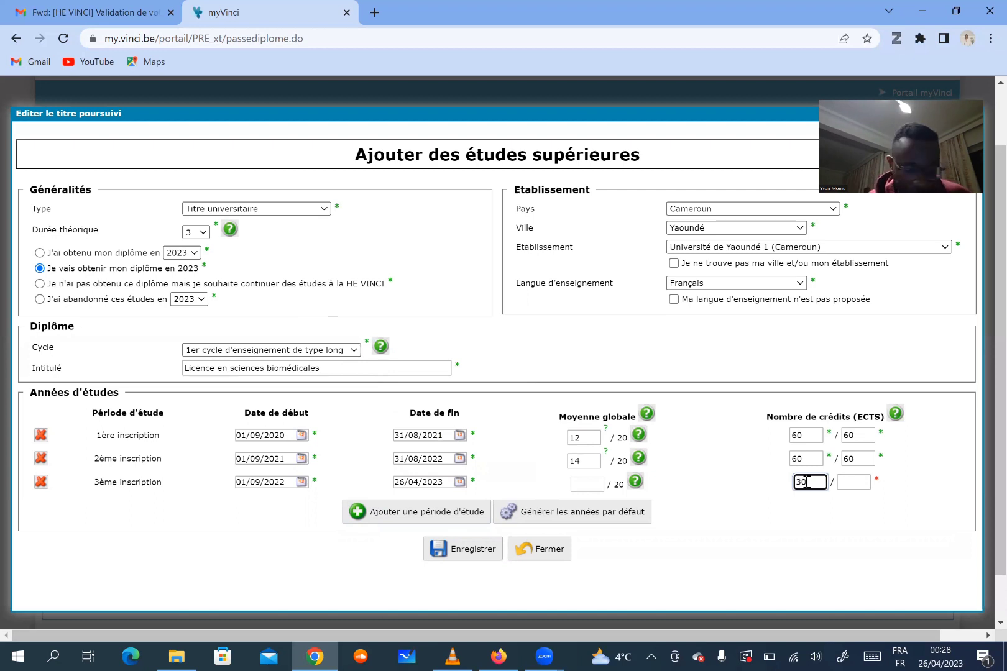
key("Tab")
type("60")
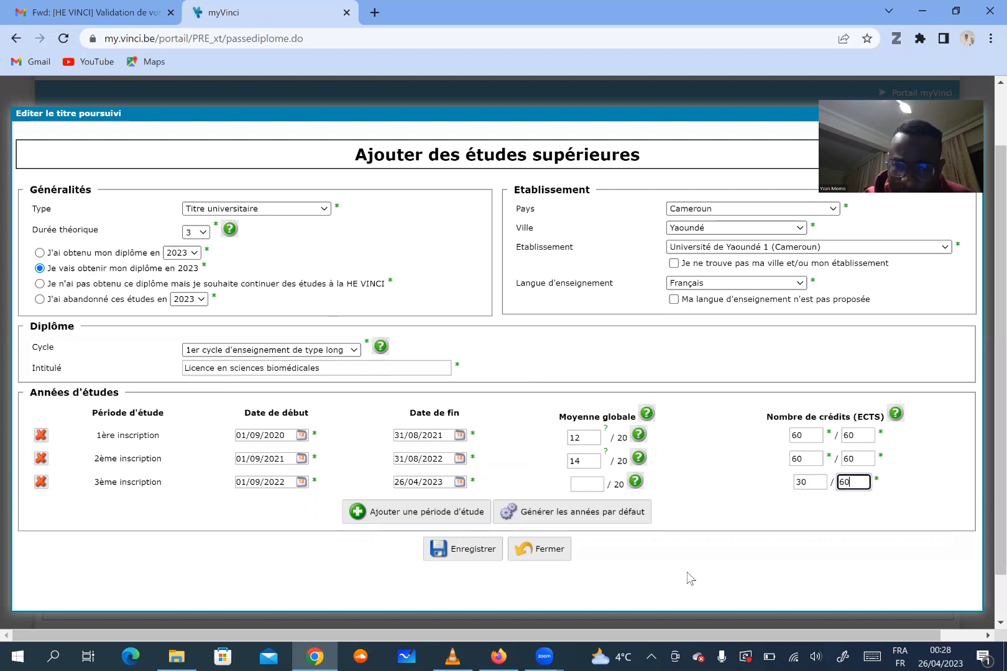
left_click(592, 480)
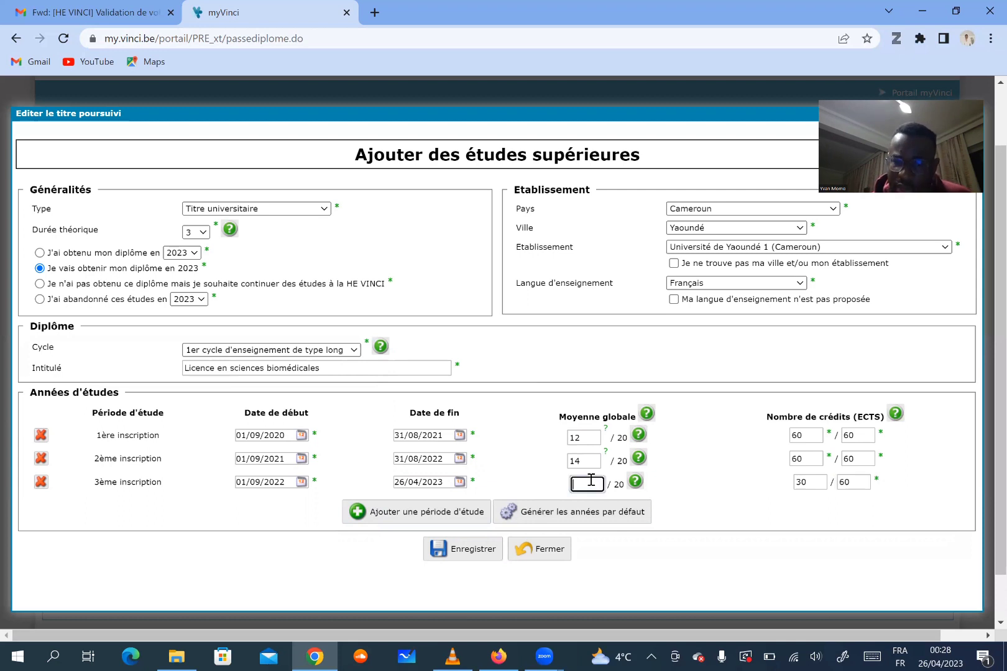
type("12")
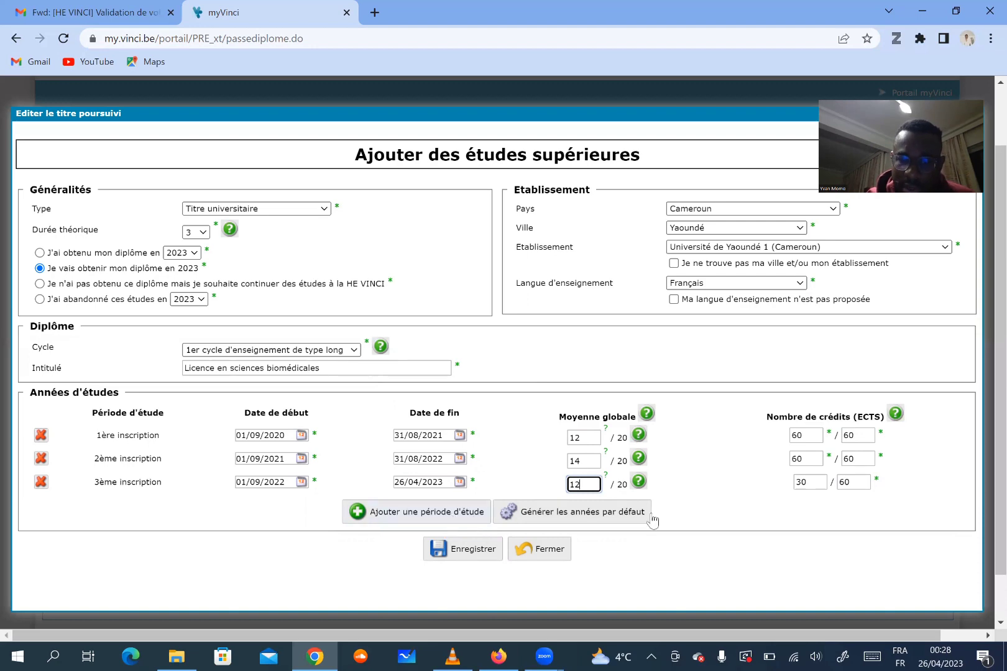
left_click(465, 553)
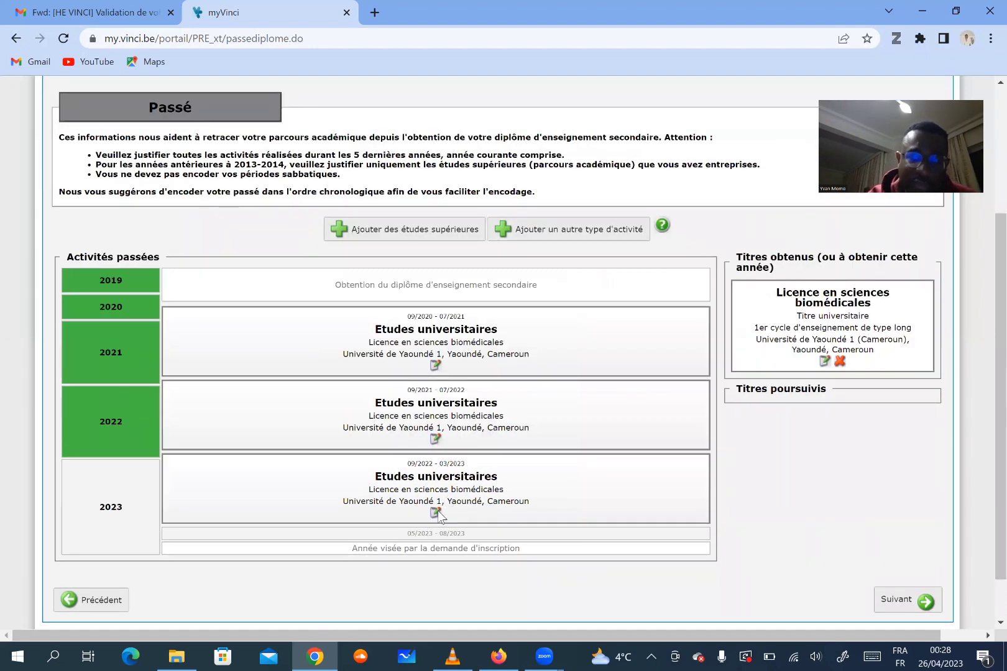
Step: Change the third year's end date to 31/08/2023, removing the extra empty row, and save
left_click(436, 513)
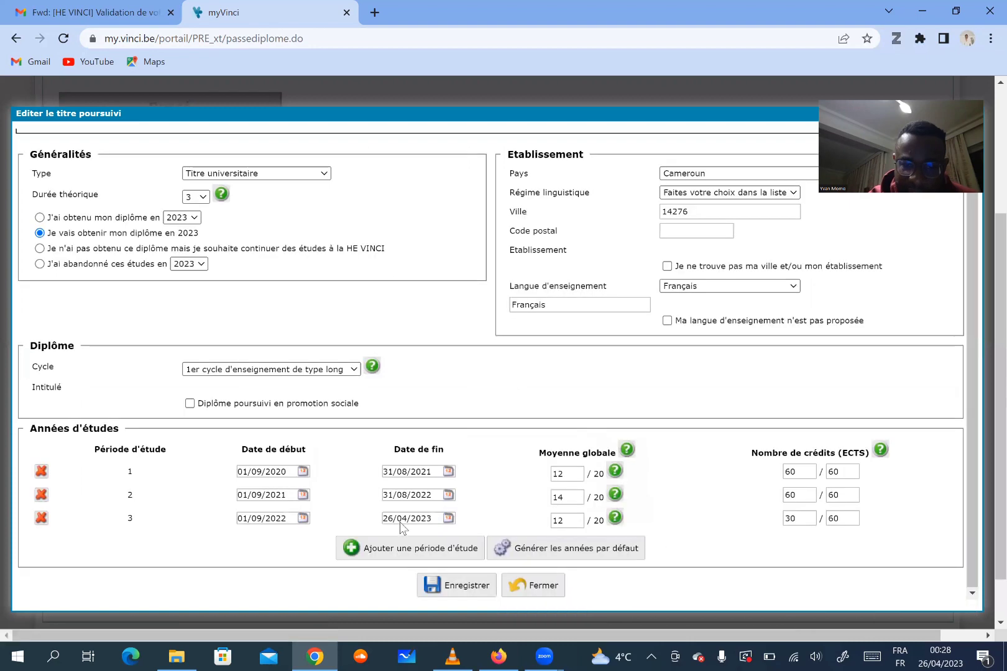
left_click(423, 515)
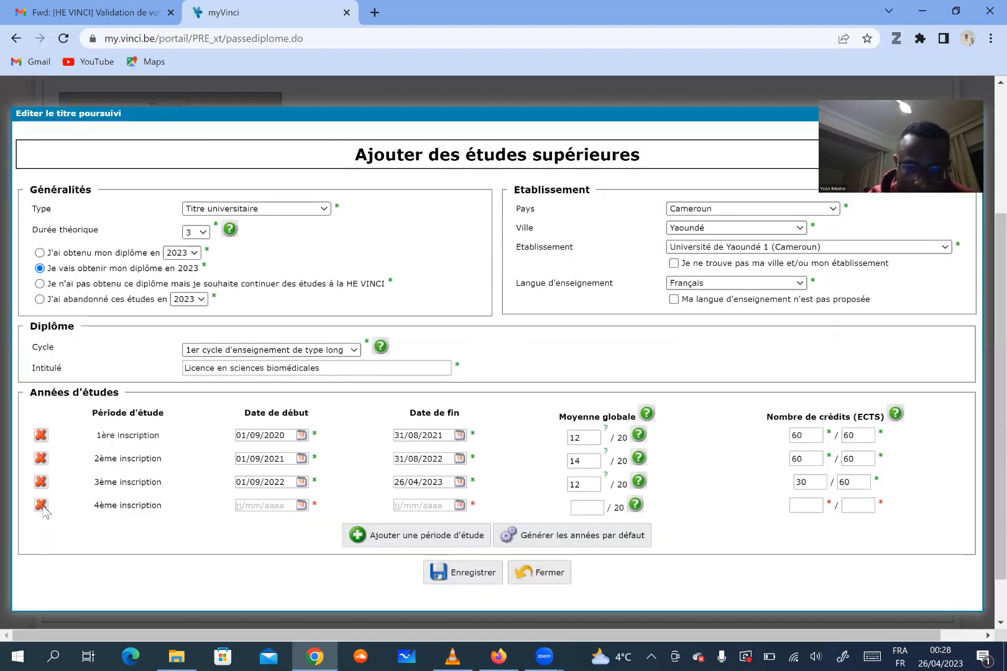
left_click(41, 505)
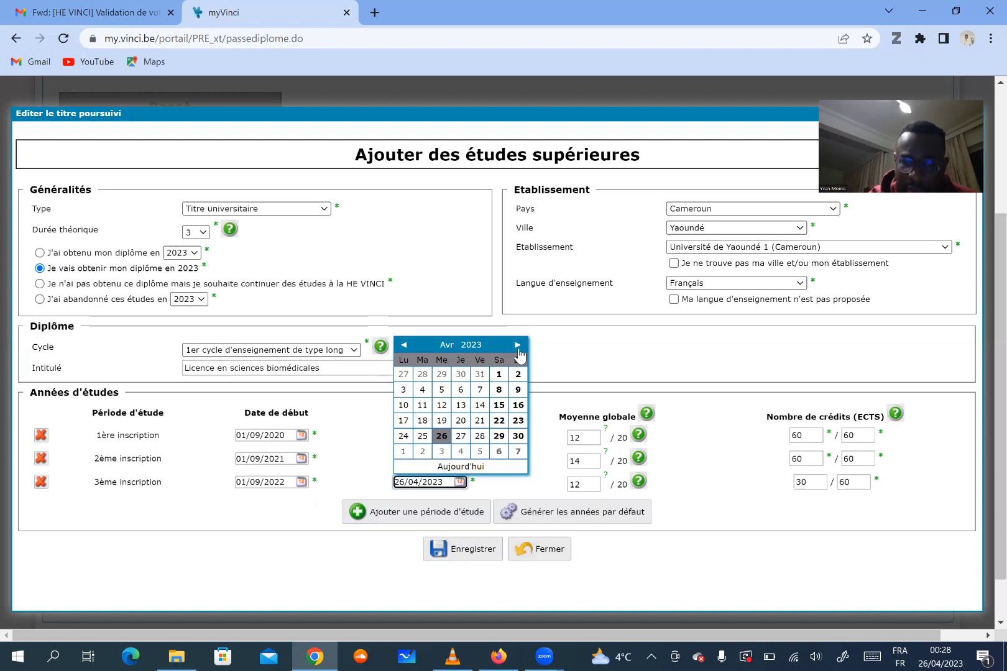
left_click(517, 347)
left_click(518, 347)
left_click(517, 347)
left_click(518, 347)
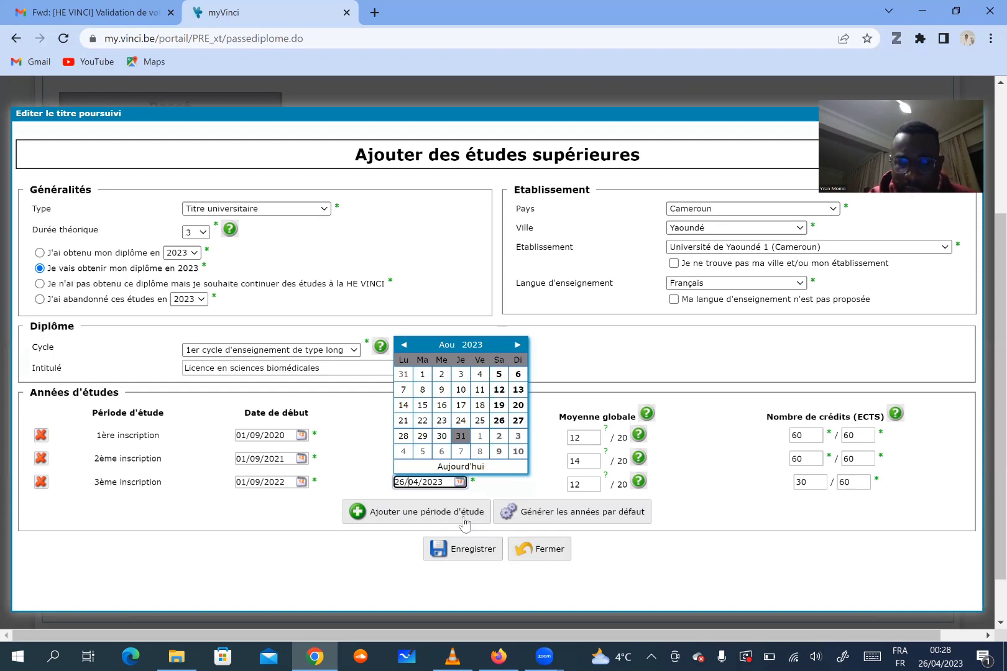
left_click(460, 436)
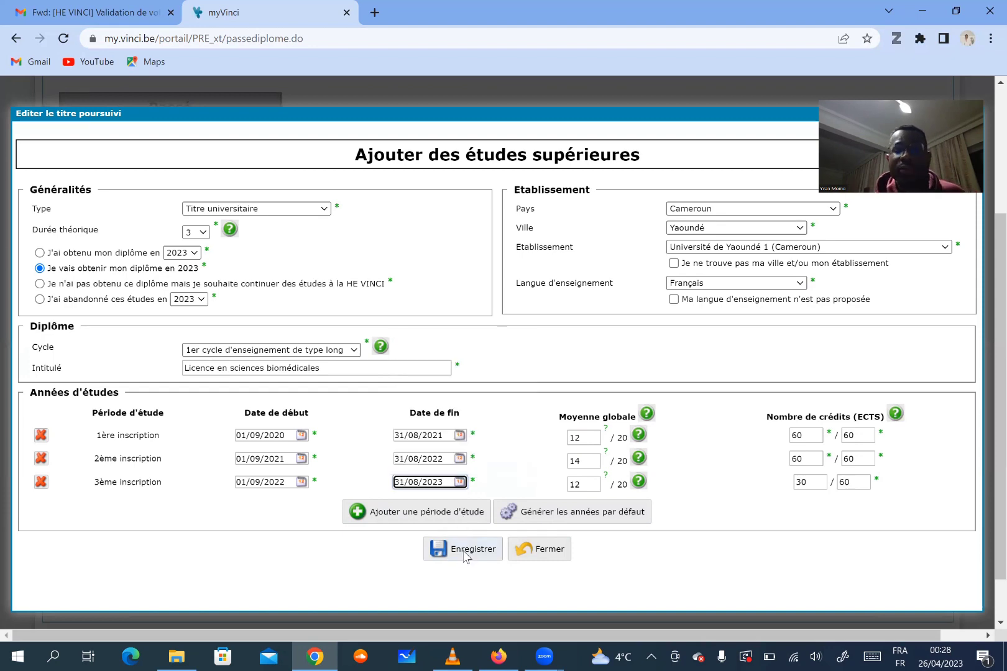
left_click(463, 550)
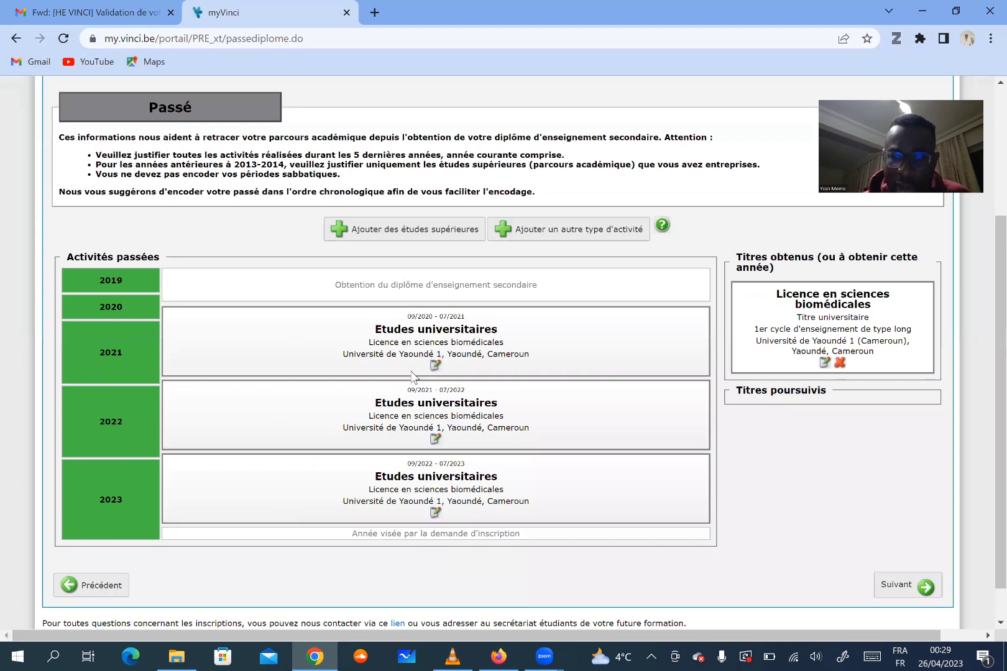
scroll(415, 375, "down", 1)
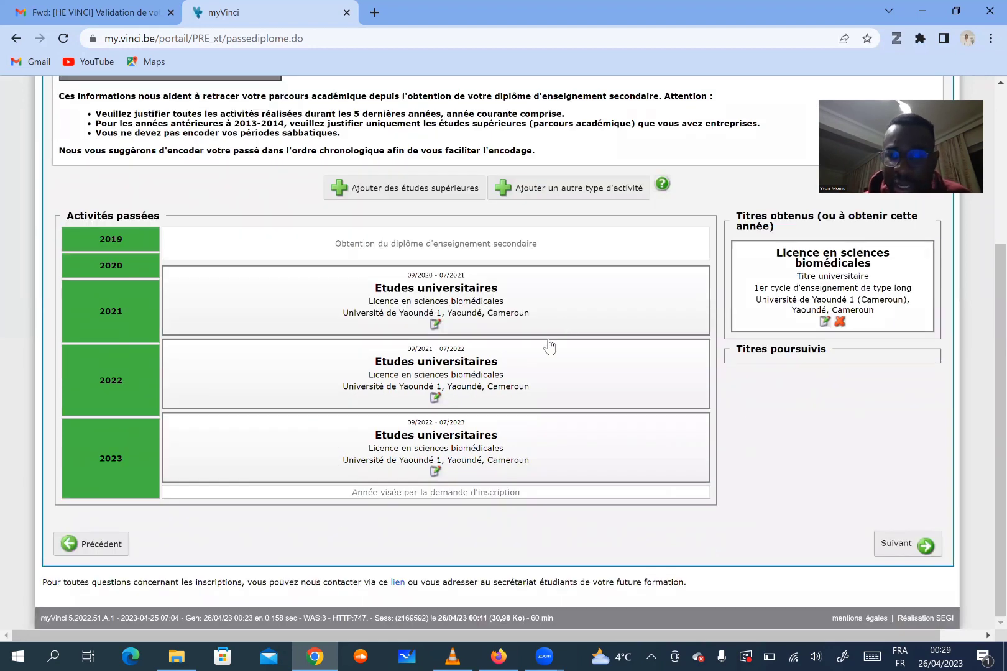
scroll(550, 346, "up", 3)
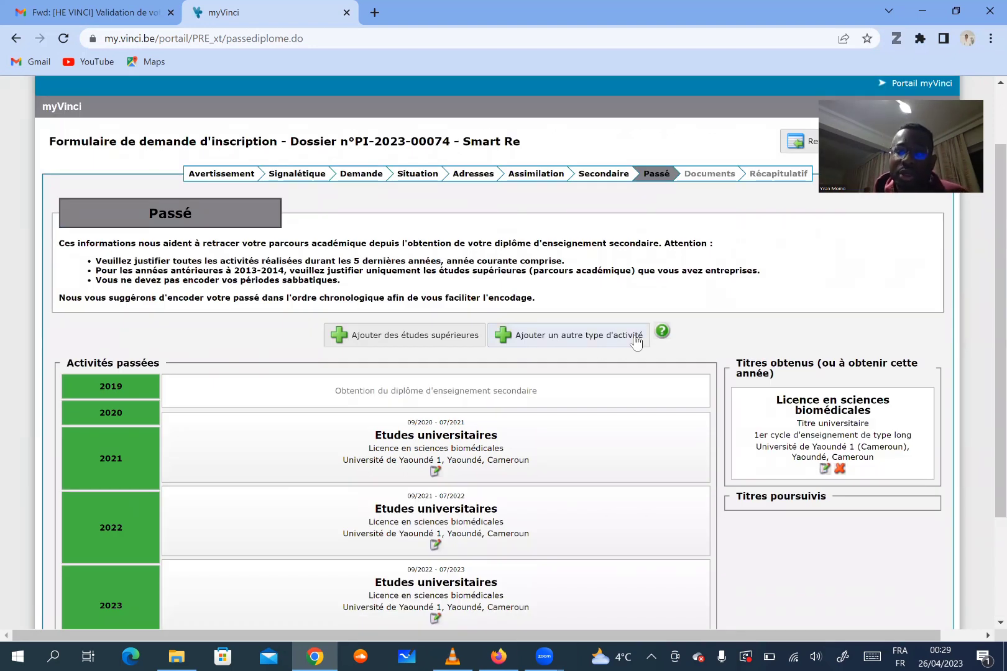
Step: Add a past activity period running from Janvier 2020 to Février 2022
left_click(597, 337)
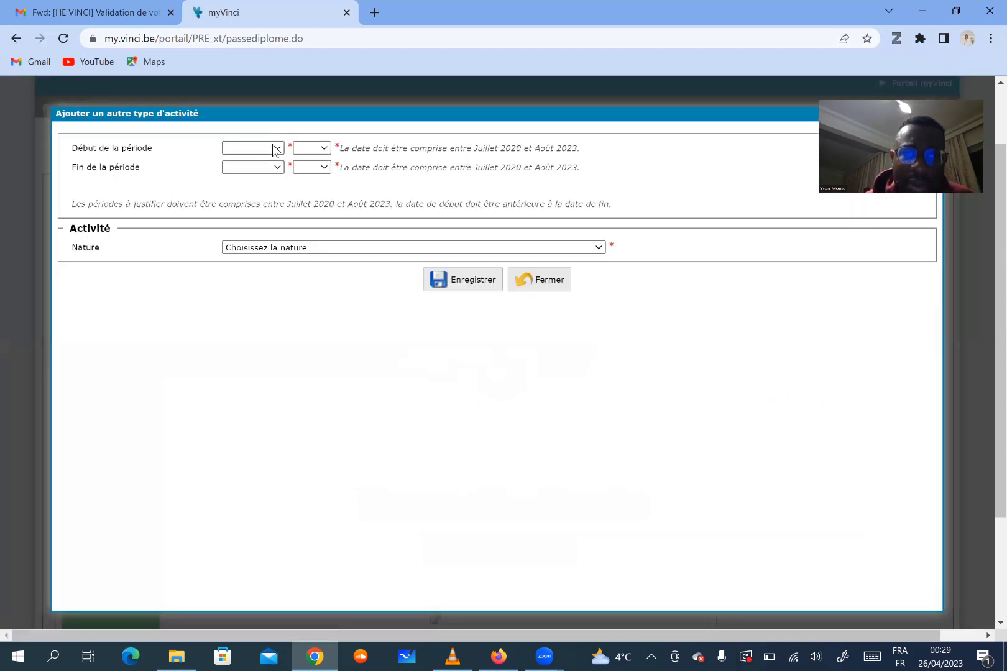
left_click(278, 152)
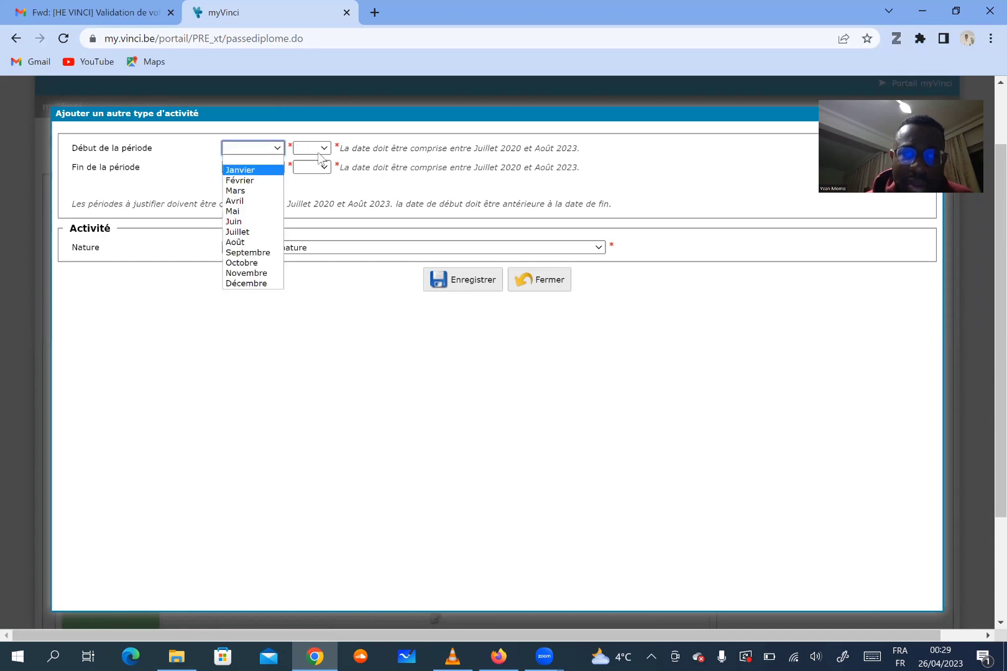
left_click(261, 170)
left_click(324, 150)
left_click(312, 199)
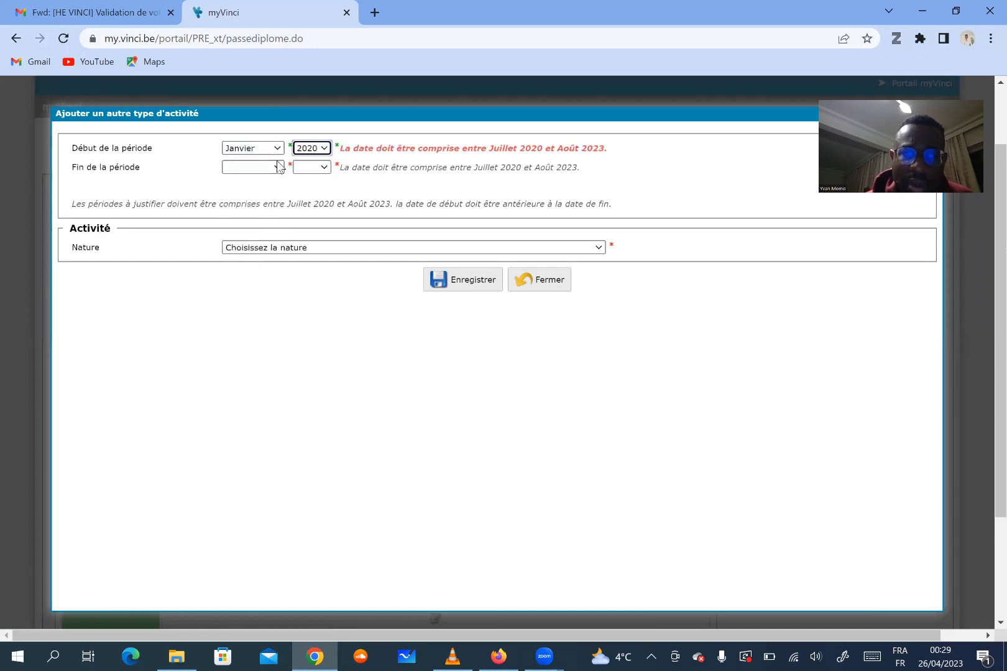
left_click(278, 169)
left_click(242, 199)
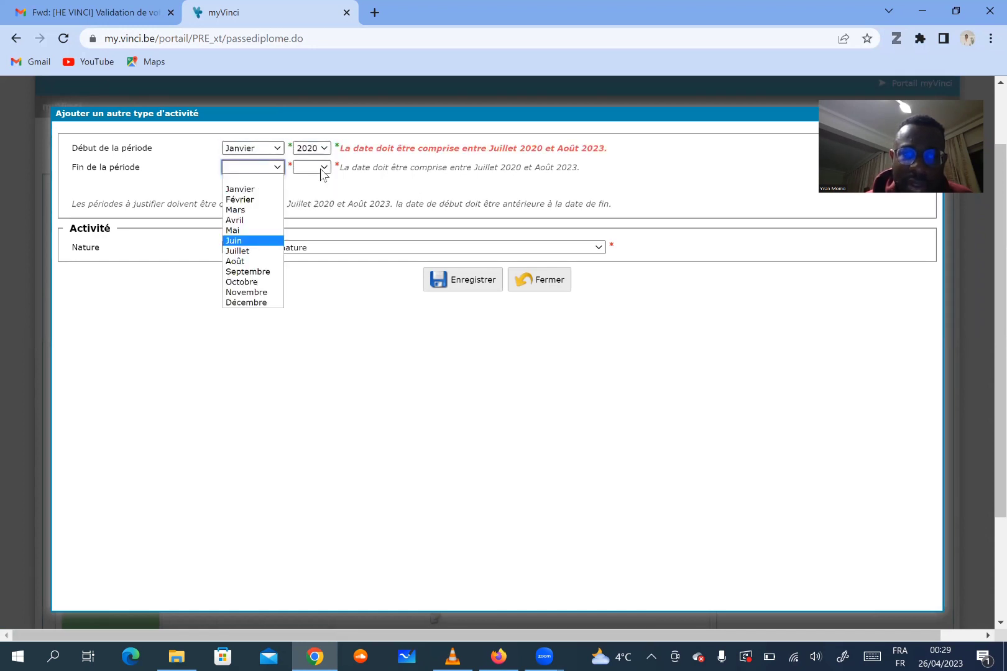
left_click(323, 169)
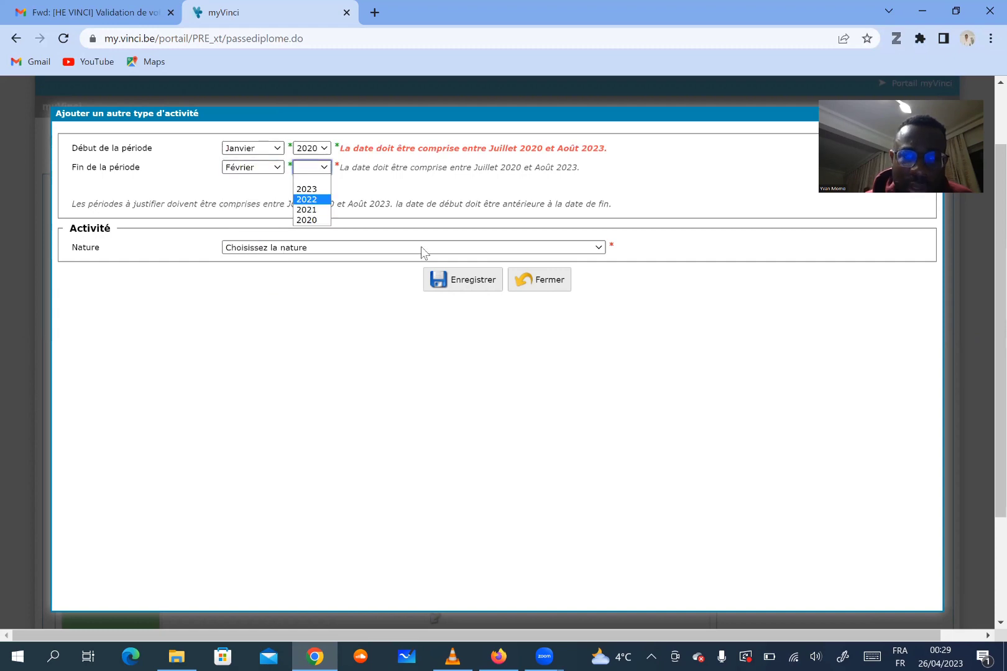
left_click(458, 252)
Step: Make the activity Travail salarié, move its start to Juillet 2020, and save
left_click(292, 248)
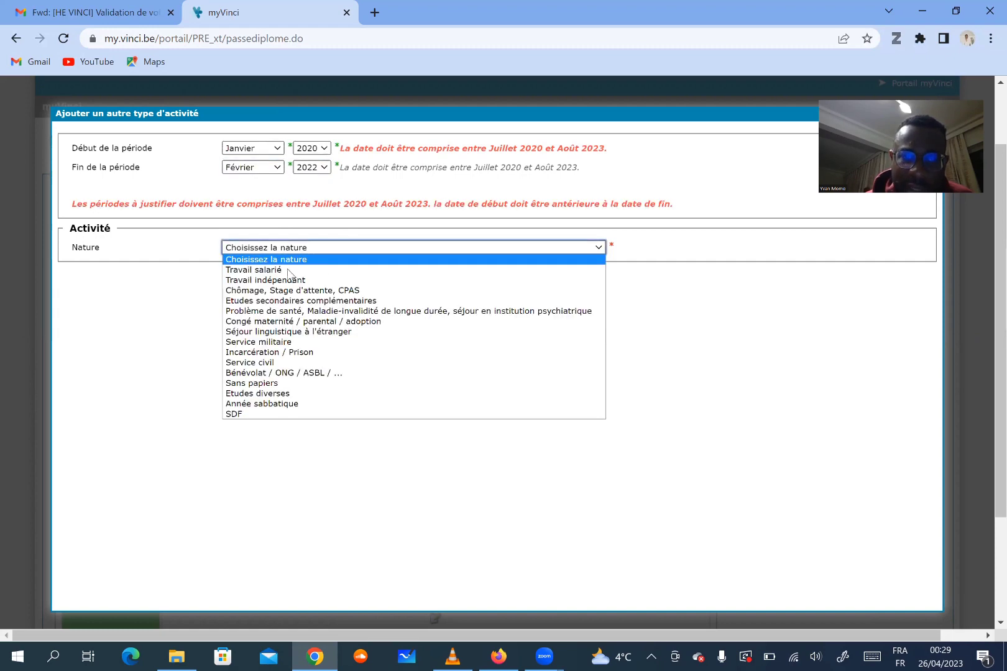
left_click(288, 270)
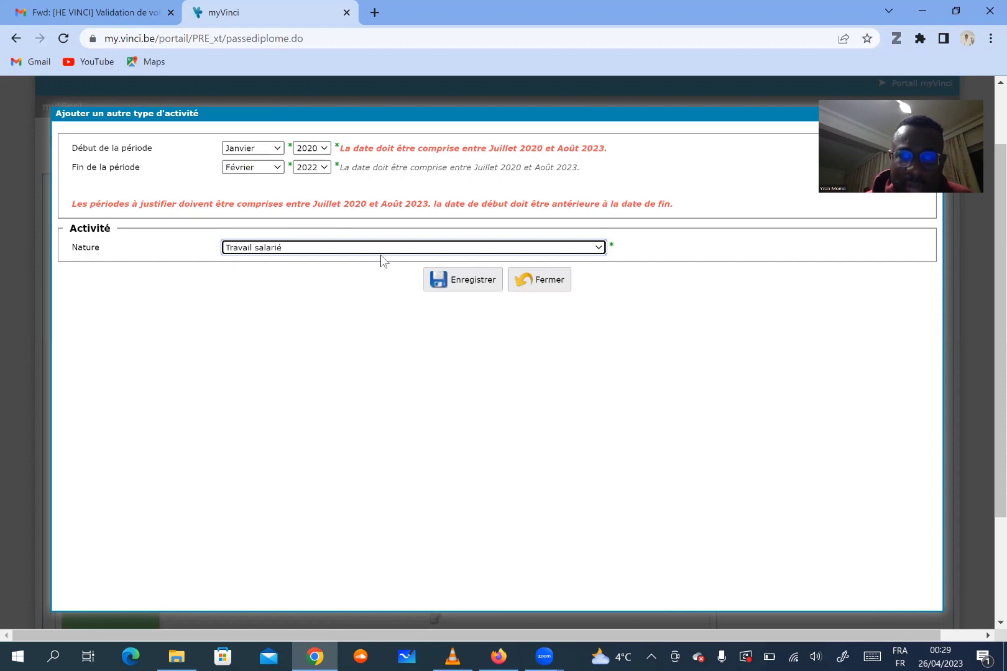
left_click(465, 282)
left_click(690, 285)
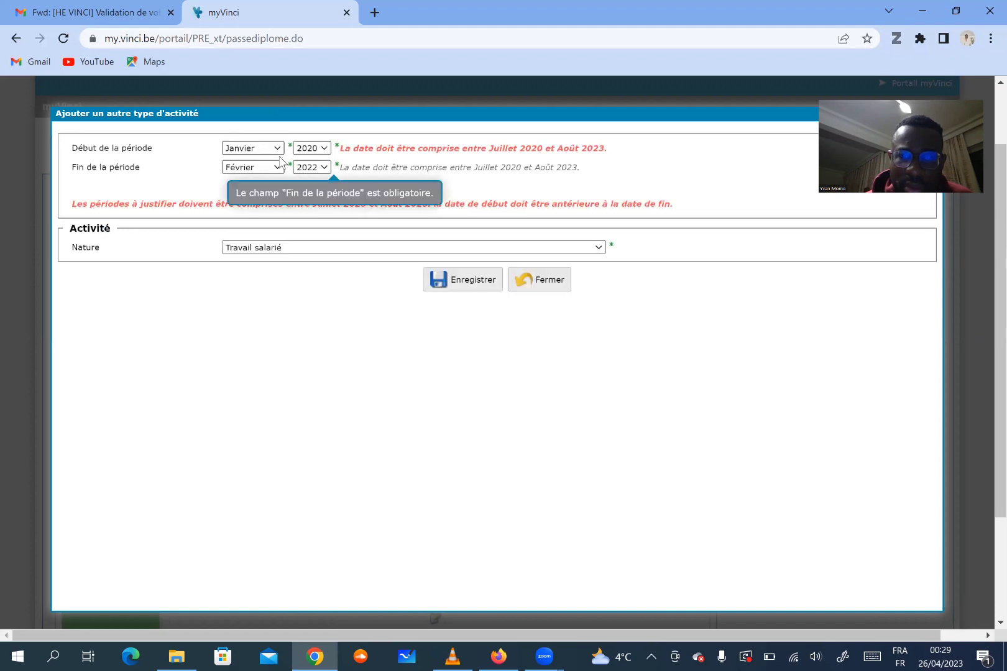
left_click(279, 149)
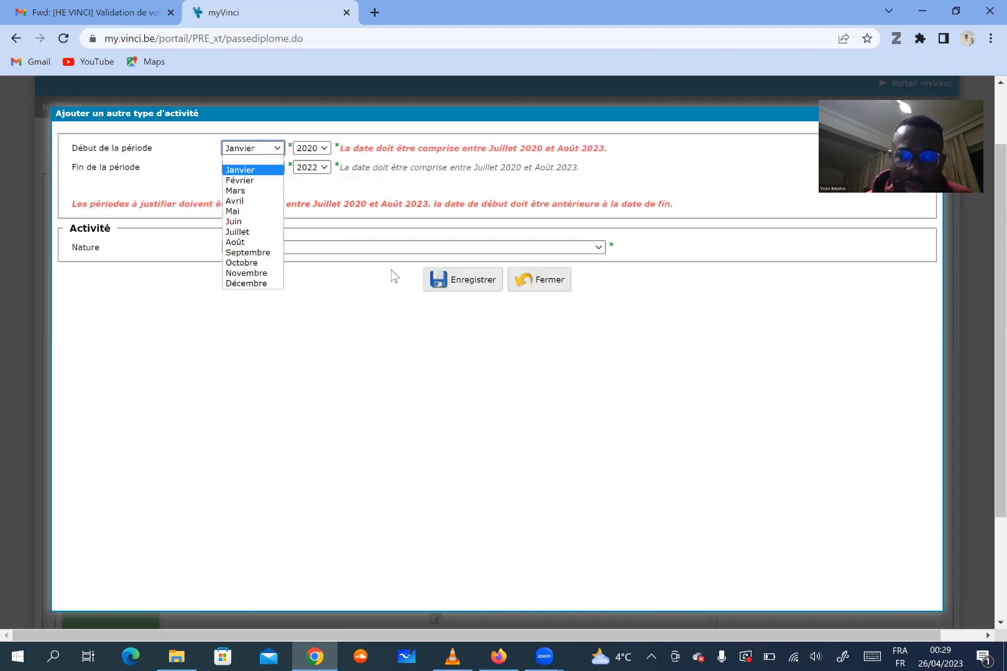
key("Return")
left_click(440, 281)
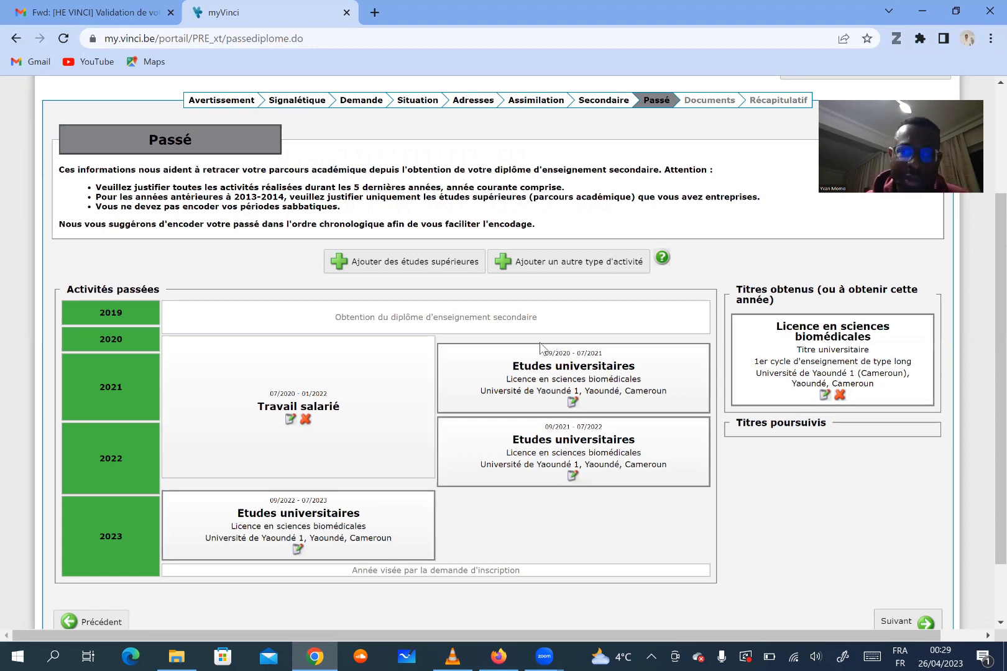
scroll(540, 346, "down", 2)
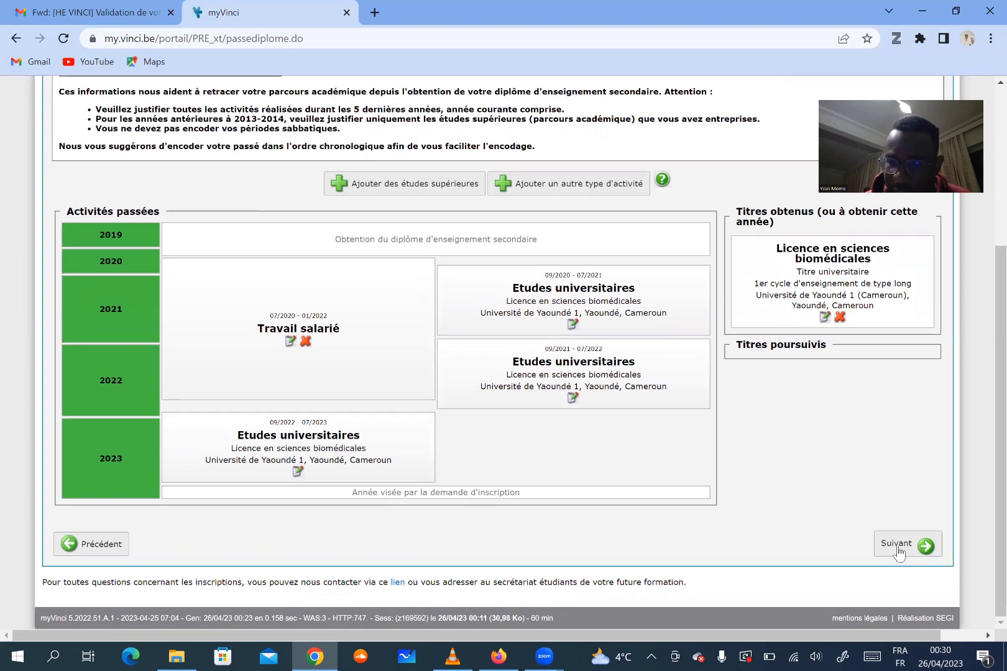
Step: Advance from Passé to the Documents step and review its required upload sections
left_click(898, 551)
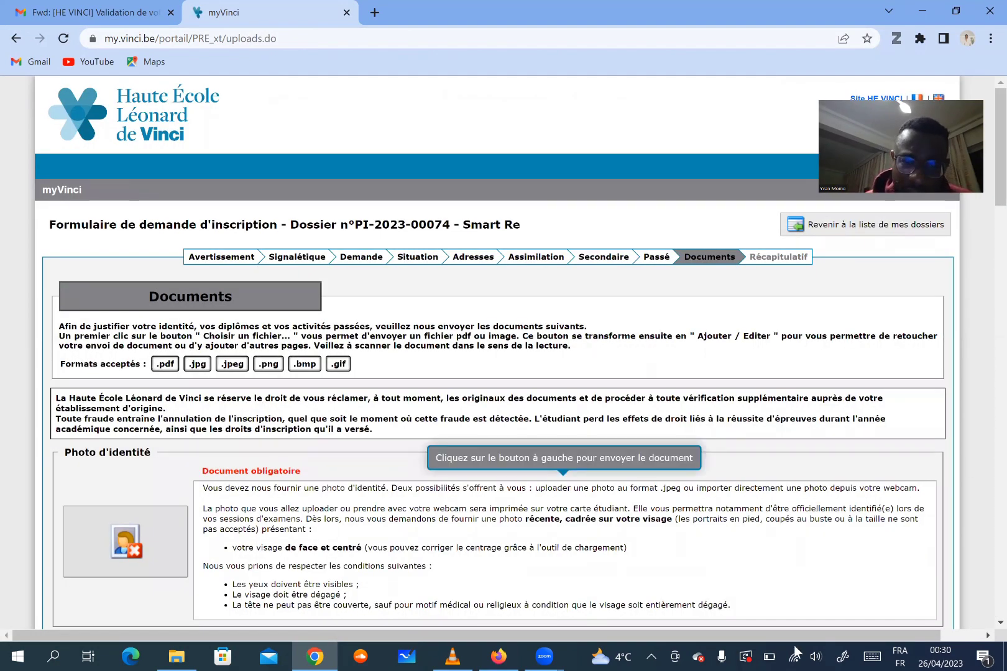
scroll(664, 621, "down", 3)
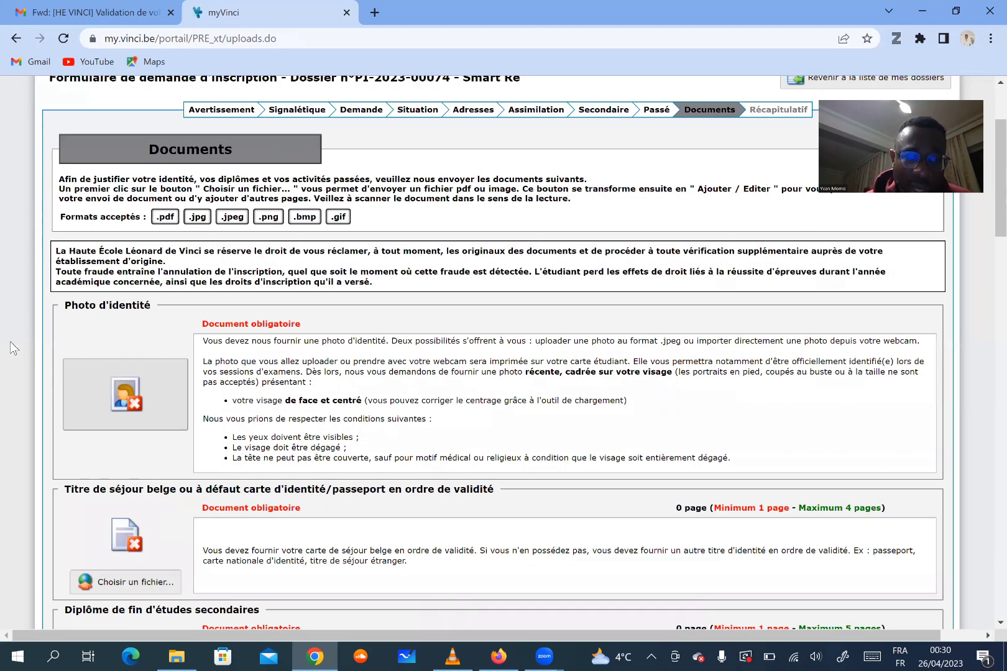
scroll(131, 500, "down", 3)
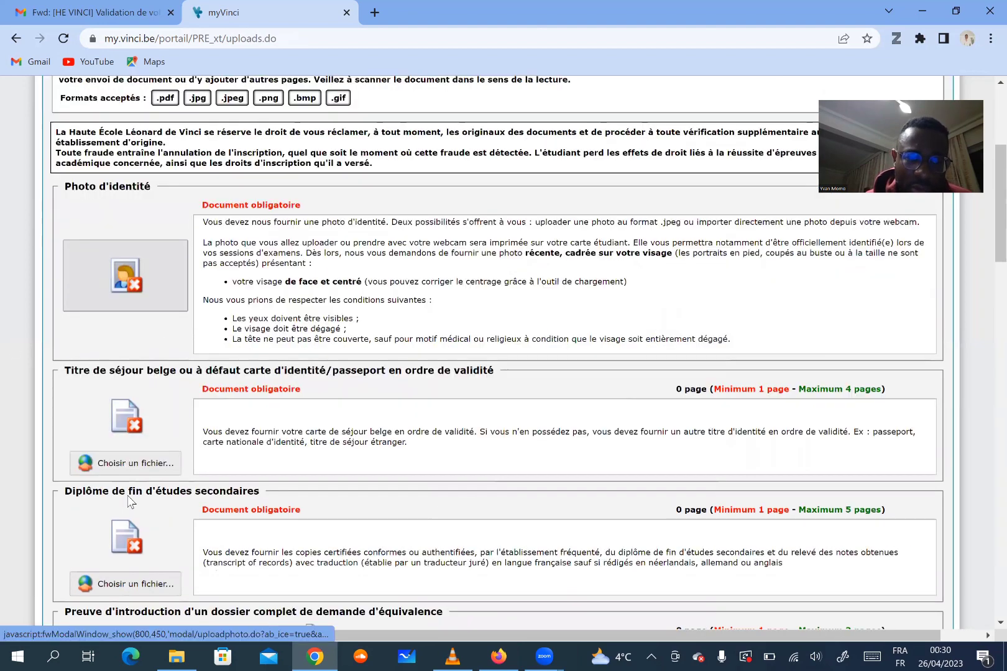
scroll(156, 491, "down", 3)
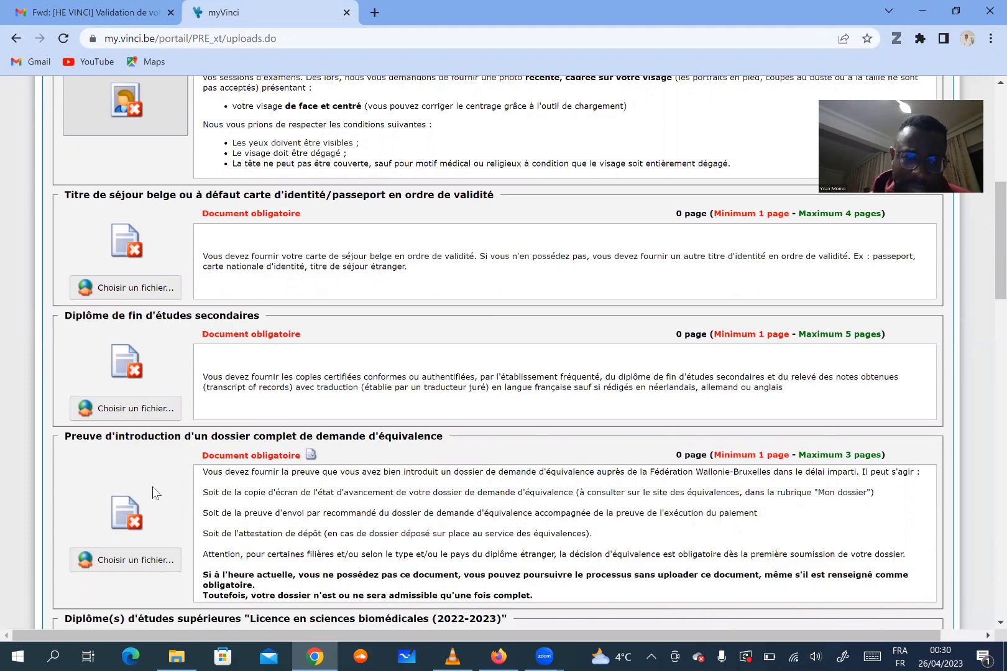
scroll(201, 522, "down", 4)
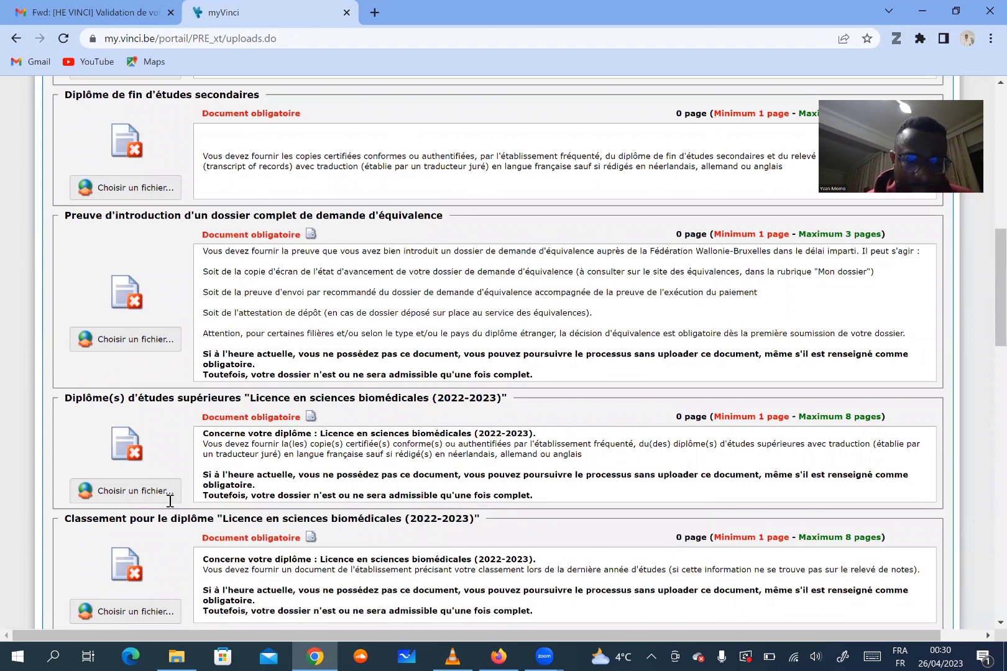
scroll(177, 467, "down", 2)
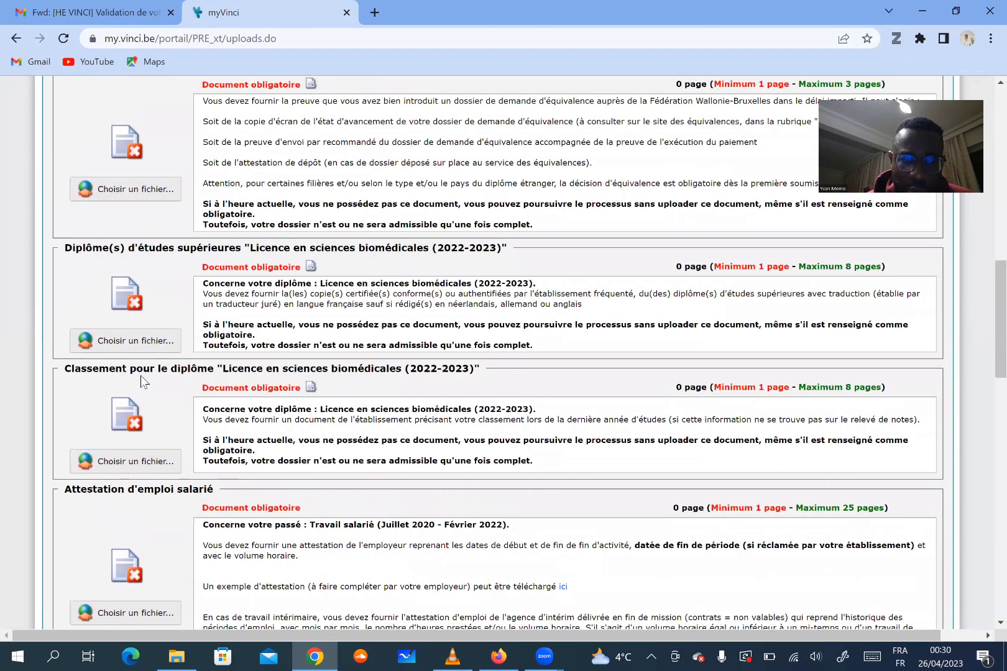
scroll(134, 284, "down", 2)
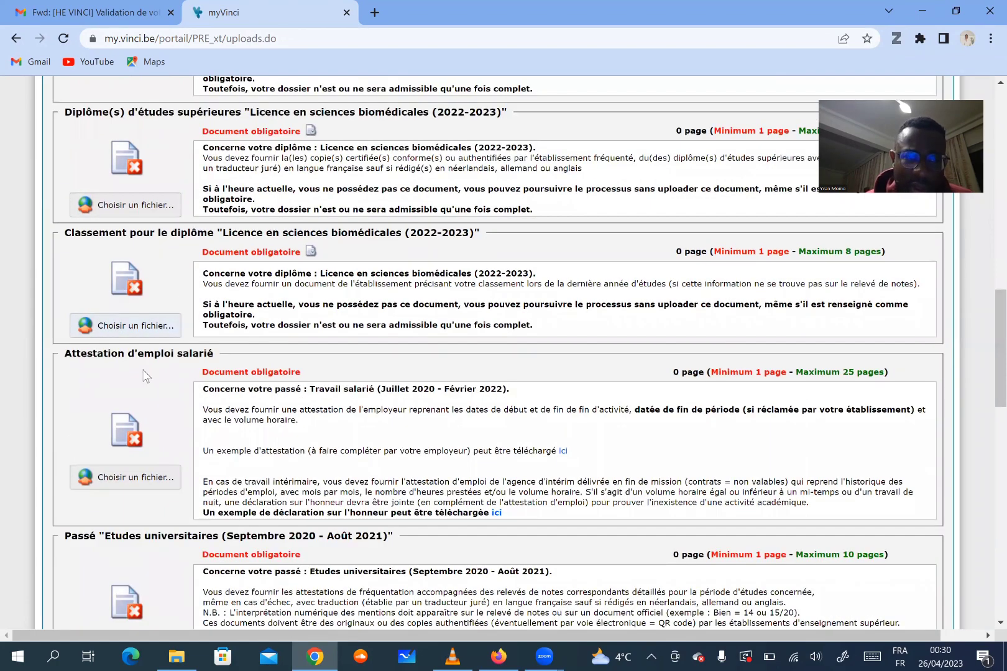
scroll(132, 298, "down", 1)
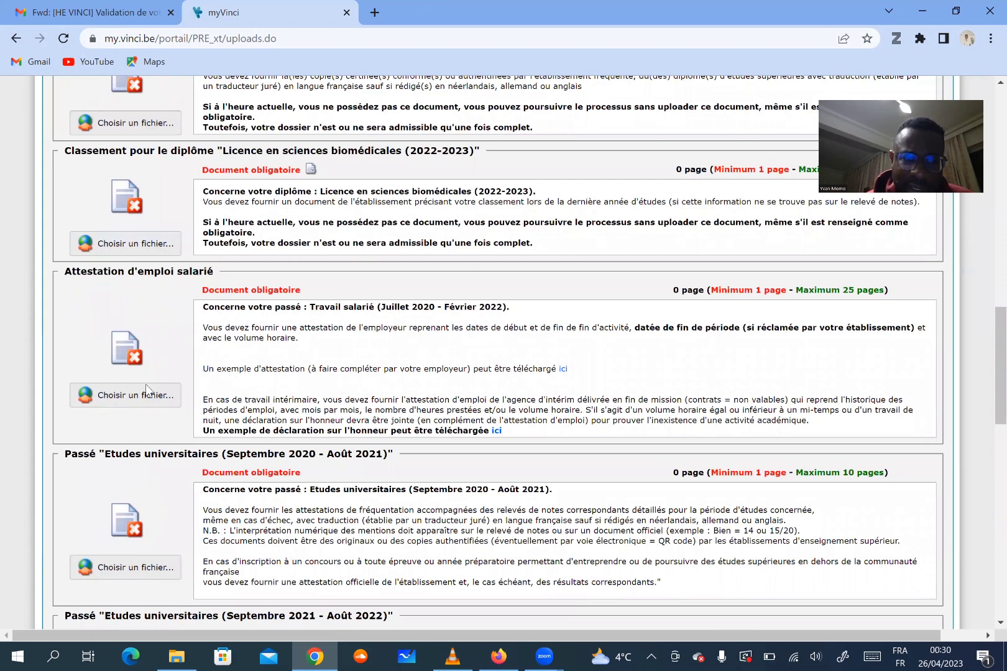
scroll(147, 388, "down", 2)
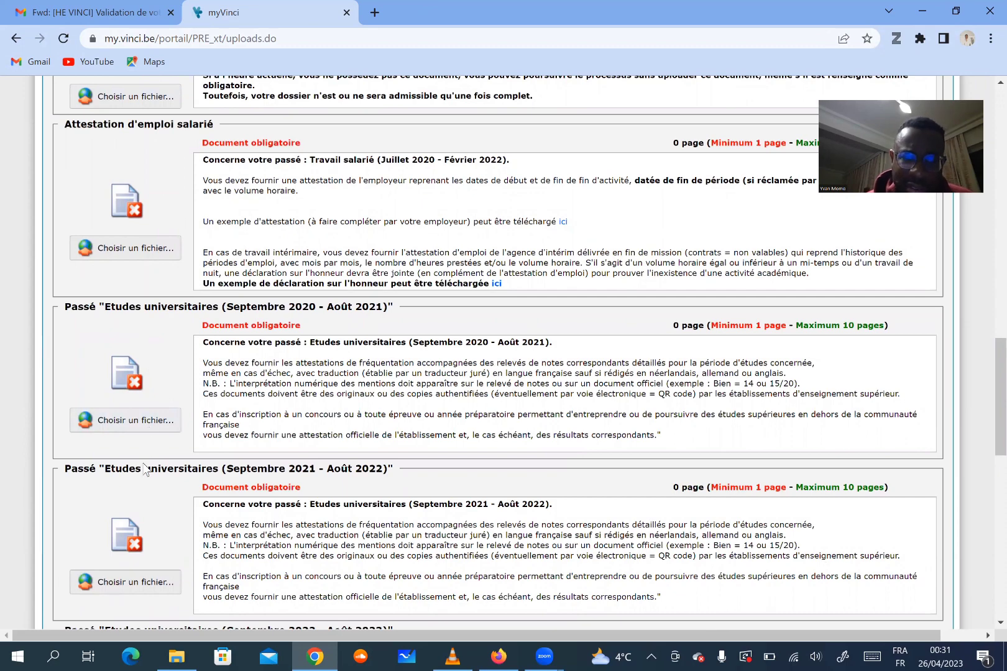
Step: Finish reviewing the uploads, such as the 200 € fee proof, and continue without uploading
scroll(147, 463, "down", 1)
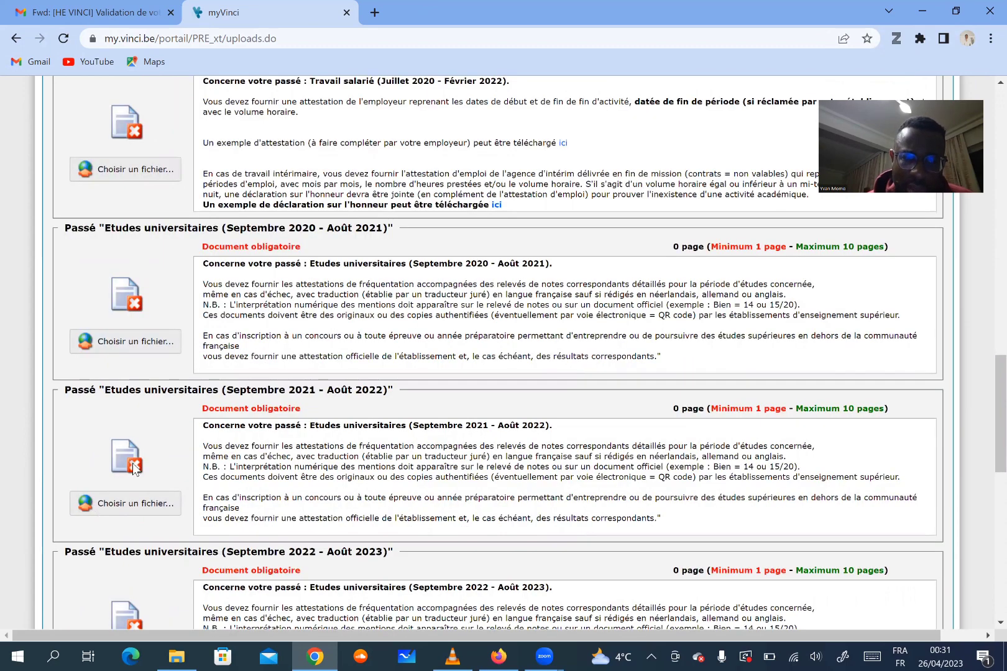
scroll(133, 464, "down", 4)
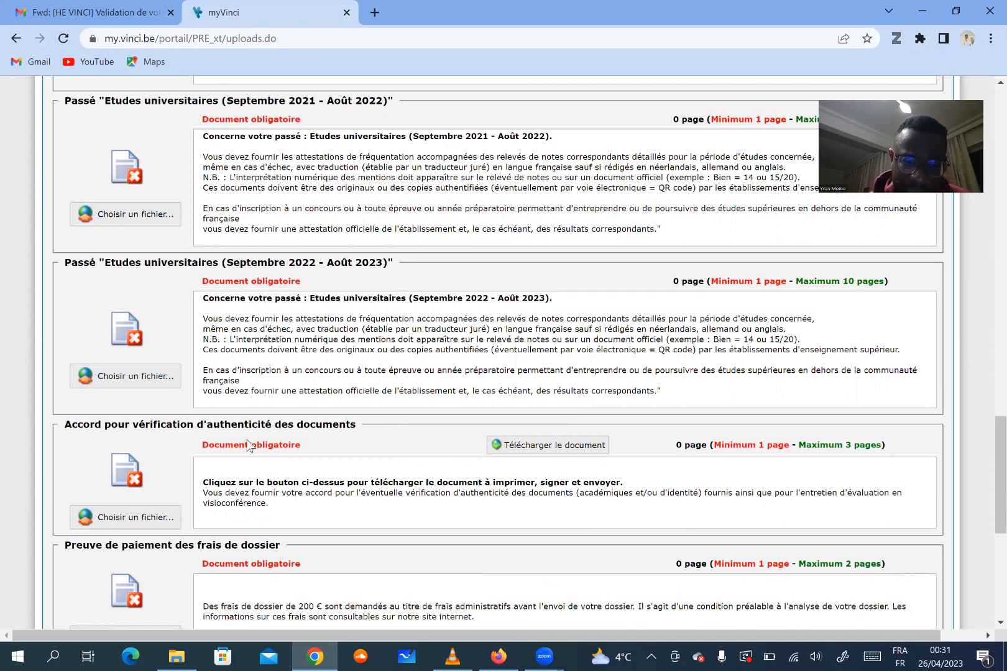
scroll(101, 532, "down", 1)
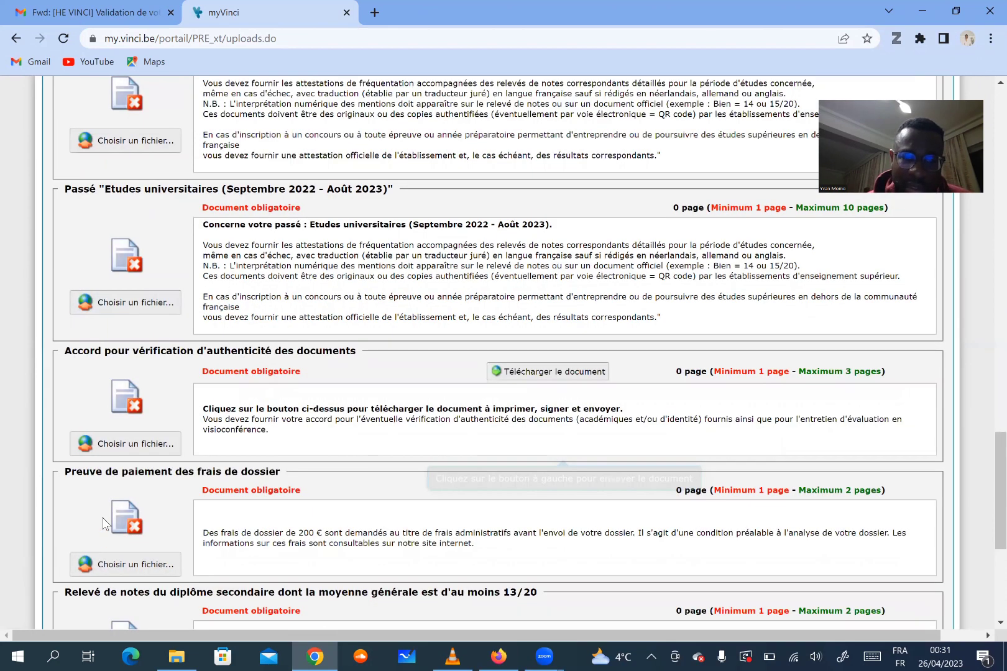
scroll(155, 487, "down", 1)
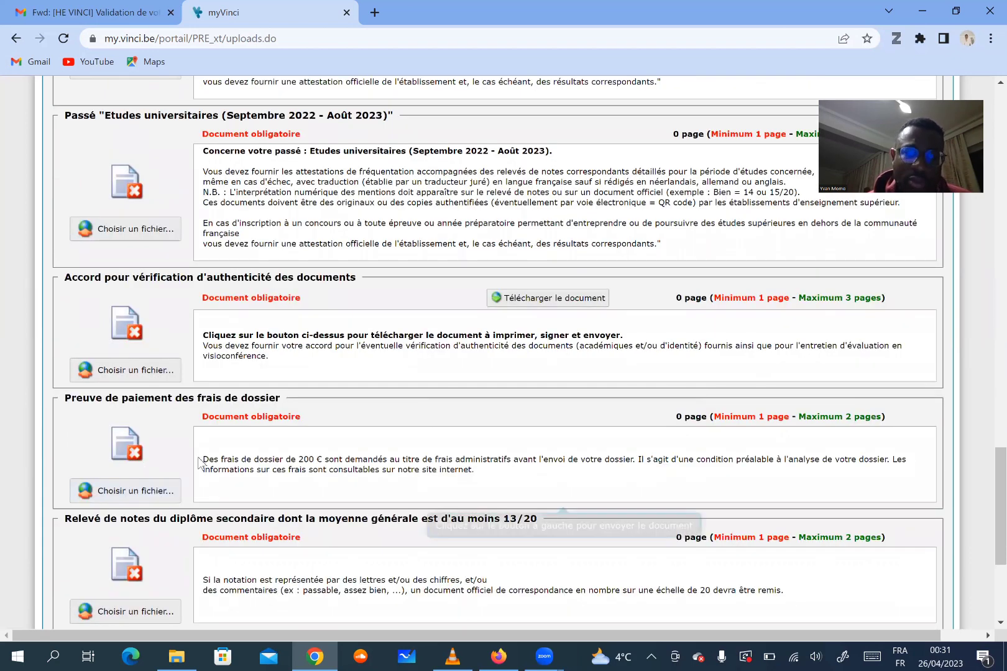
scroll(144, 468, "down", 1)
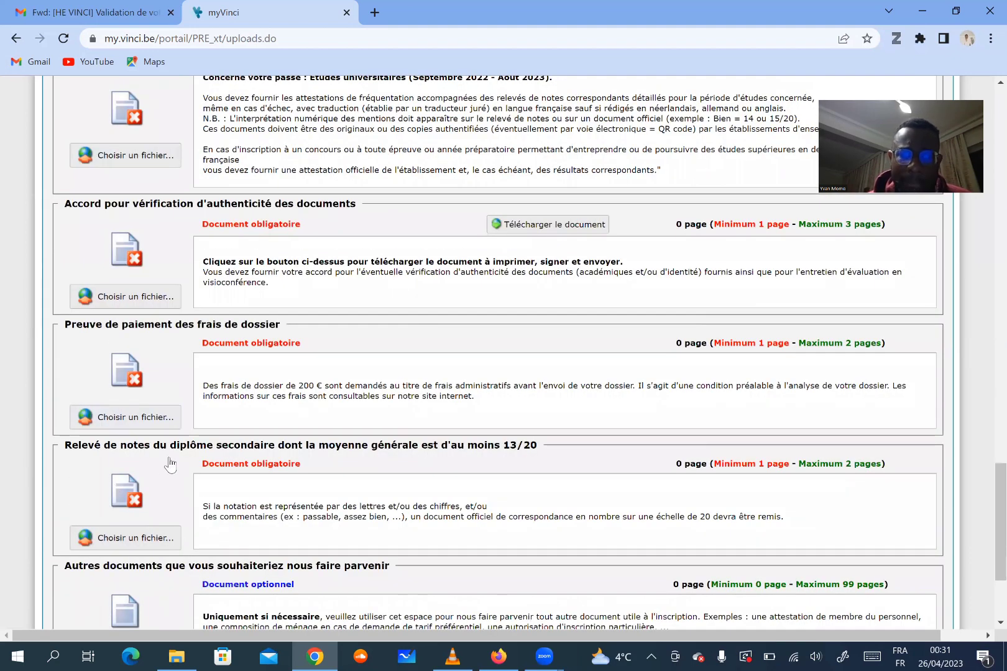
scroll(163, 435, "down", 1)
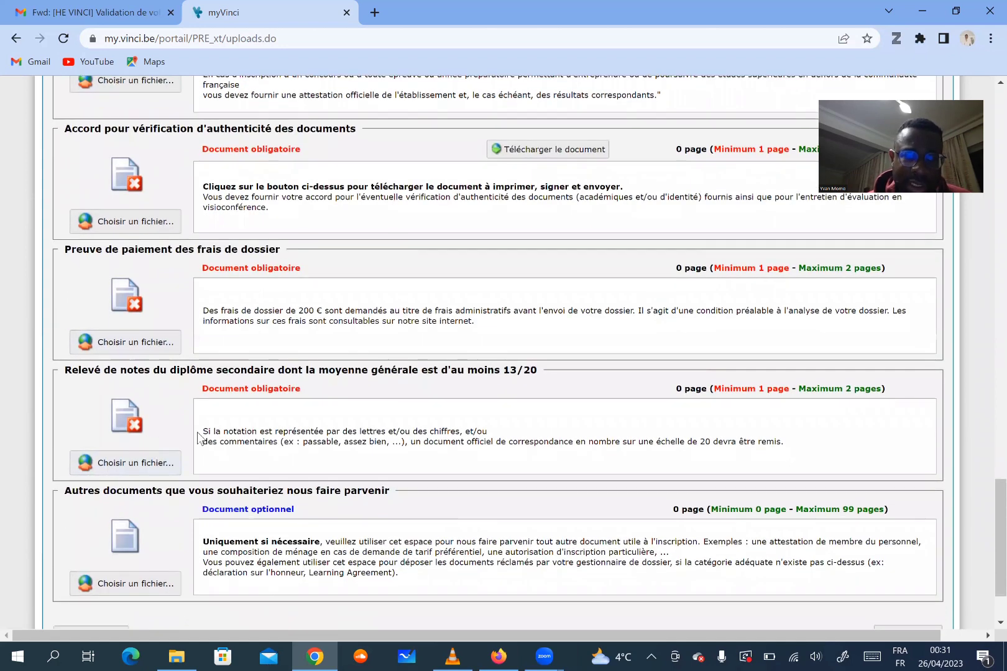
scroll(168, 501, "down", 2)
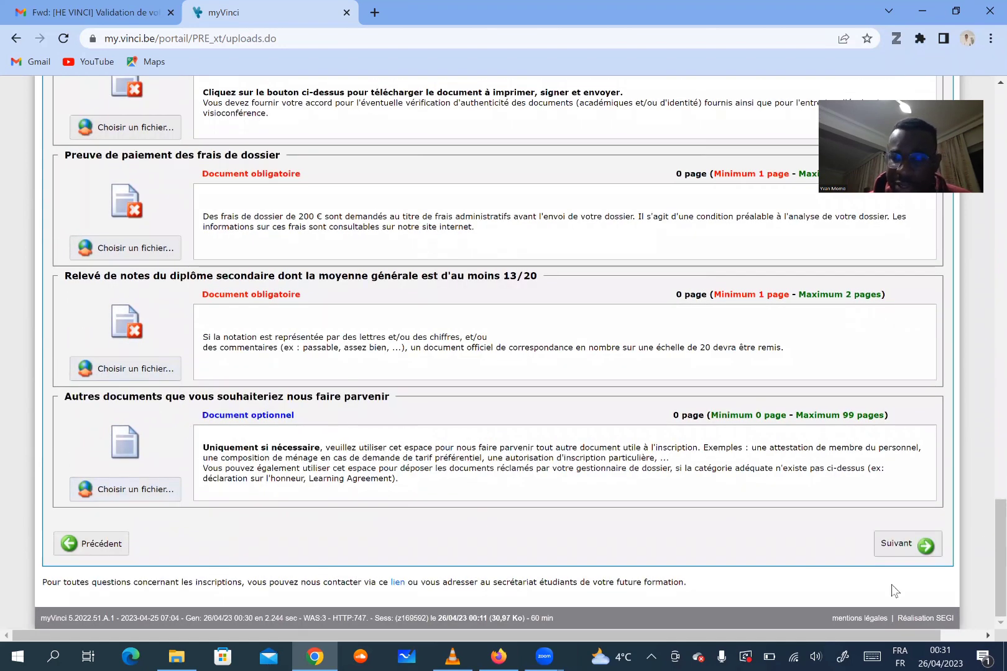
left_click(893, 547)
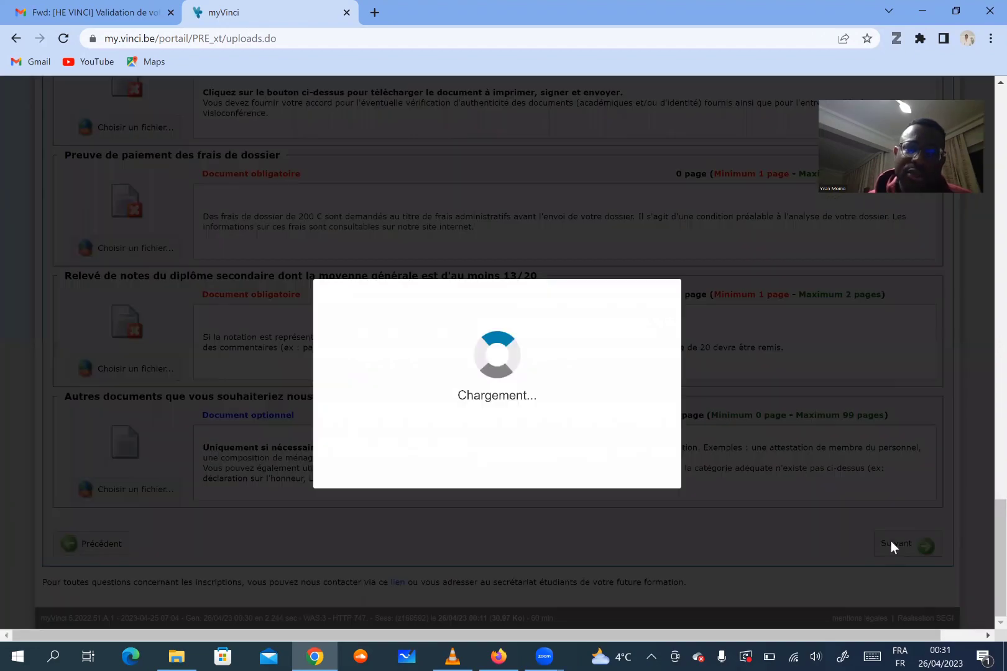